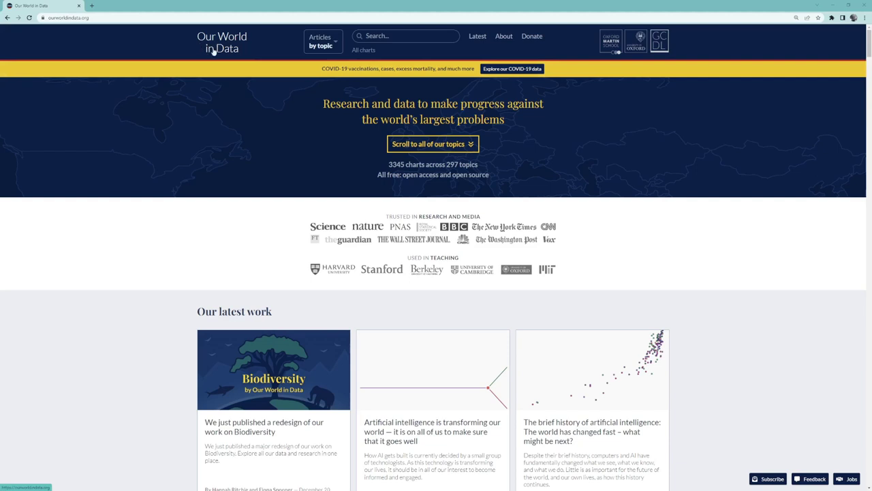
Open the Energy topic page from the Energy and Environment articles and browse its contents
{"action": "left_click", "coordinate": [331, 47]}
{"action": "mouse_move", "coordinate": [332, 85]}
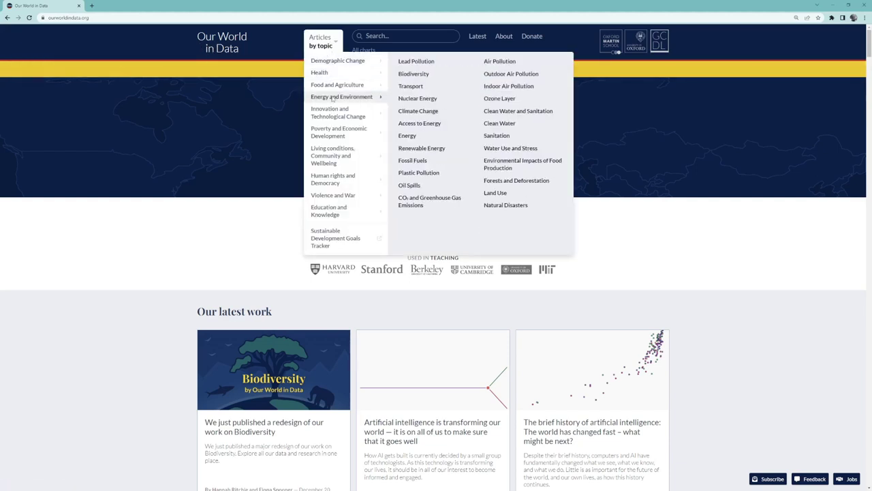
{"action": "left_click", "coordinate": [402, 137]}
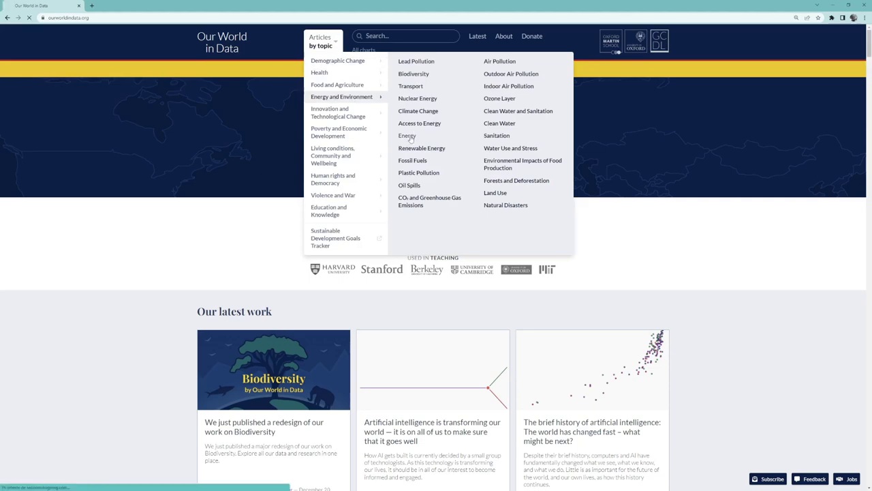
{"action": "scroll", "coordinate": [357, 148], "scroll_direction": "down", "scroll_amount": 10}
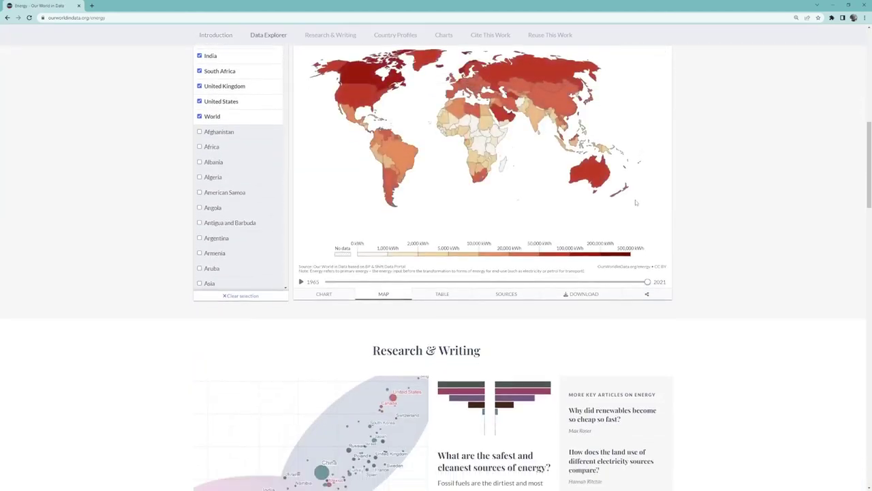
{"action": "scroll", "coordinate": [752, 214], "scroll_direction": "down", "scroll_amount": 7}
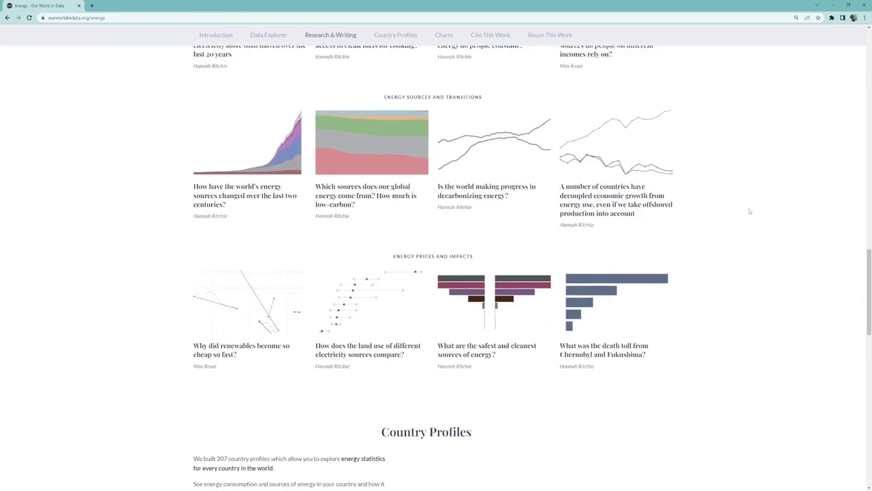
Look through the article on how the world's energy sources changed over the last two centuries and return to the Energy page
{"action": "left_click", "coordinate": [253, 193]}
{"action": "scroll", "coordinate": [712, 211], "scroll_direction": "down", "scroll_amount": 10}
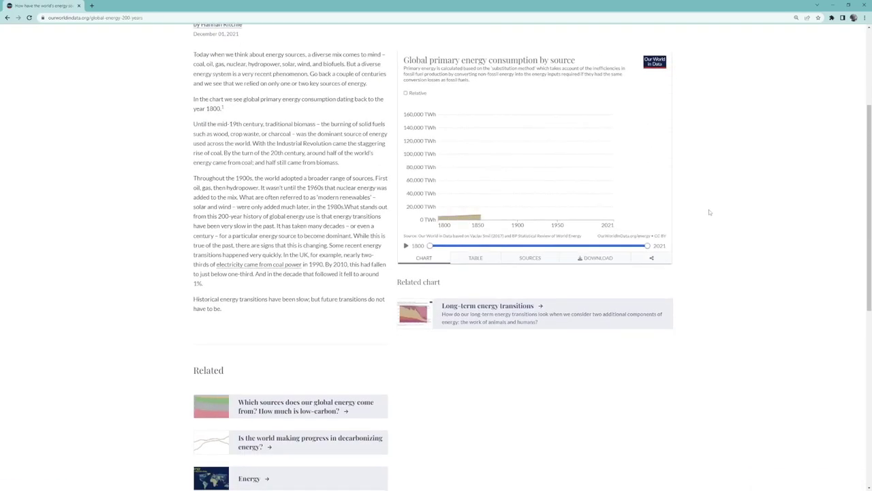
{"action": "scroll", "coordinate": [714, 211], "scroll_direction": "down", "scroll_amount": 3}
{"action": "left_click", "coordinate": [7, 17]}
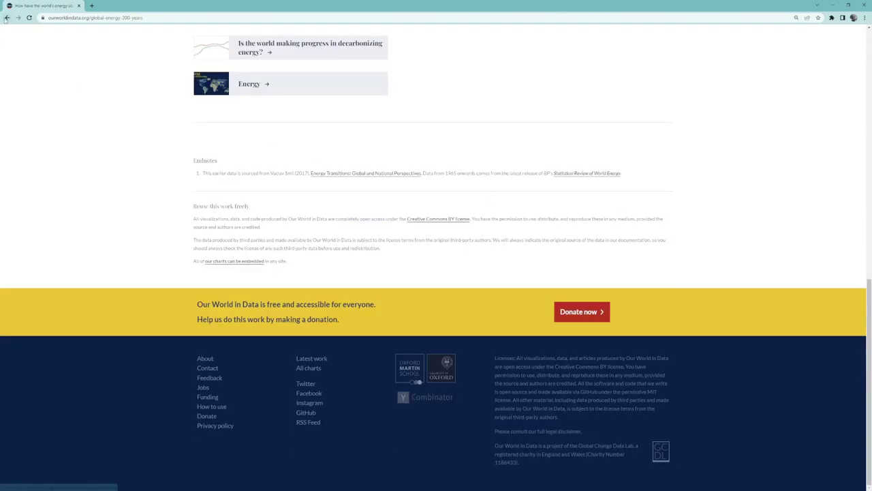
Display the interactive chart "Electricity production from fossil fuels, nuclear and renewables" from the Energy chart collection
{"action": "scroll", "coordinate": [518, 222], "scroll_direction": "down", "scroll_amount": 7}
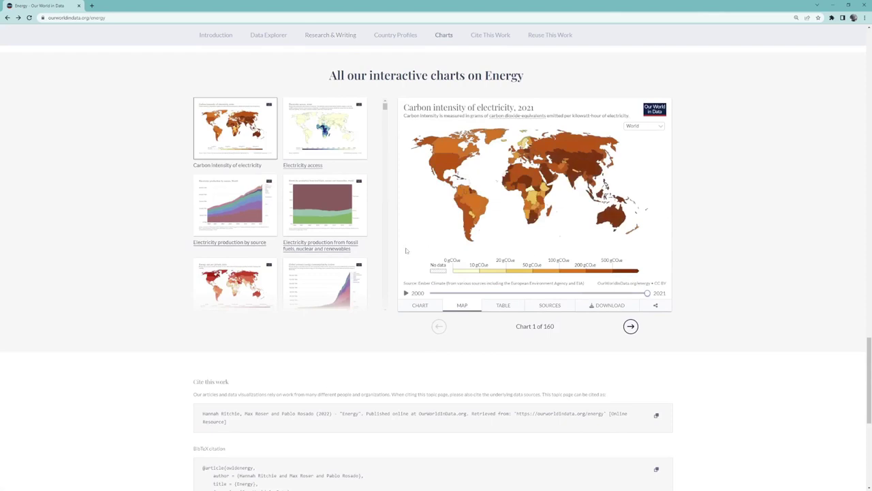
{"action": "scroll", "coordinate": [607, 310], "scroll_direction": "down", "scroll_amount": 1}
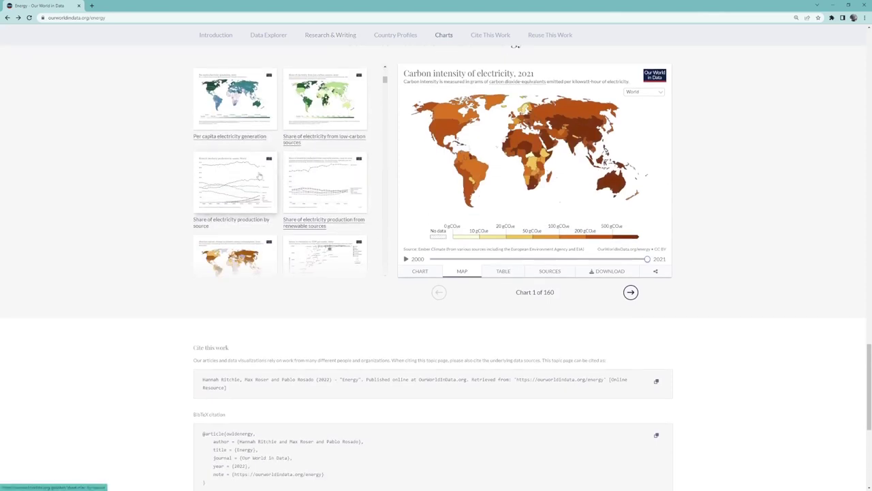
{"action": "scroll", "coordinate": [238, 172], "scroll_direction": "down", "scroll_amount": 3}
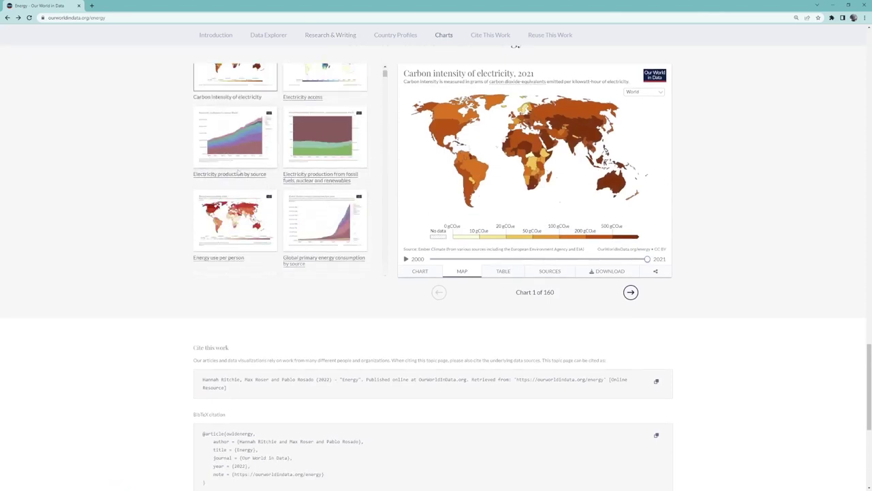
{"action": "left_click", "coordinate": [318, 180]}
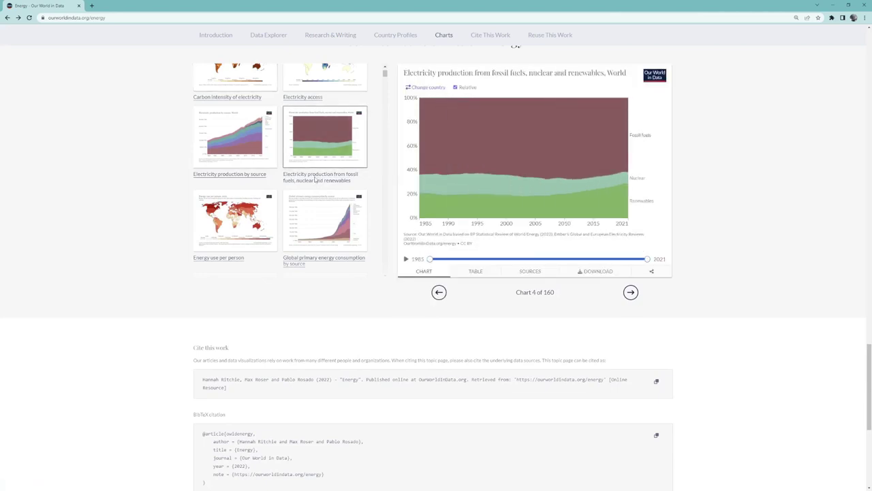
Compare the table and graph views of the electricity production data
{"action": "left_click", "coordinate": [484, 275]}
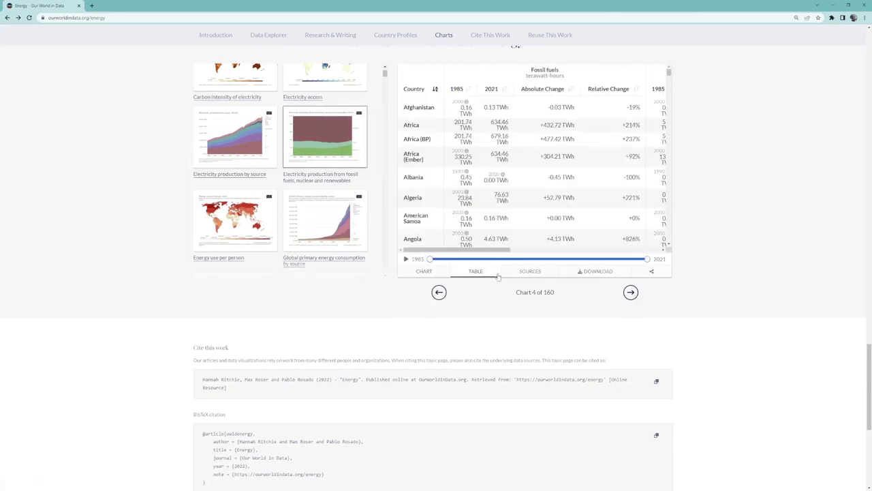
{"action": "left_click", "coordinate": [428, 272]}
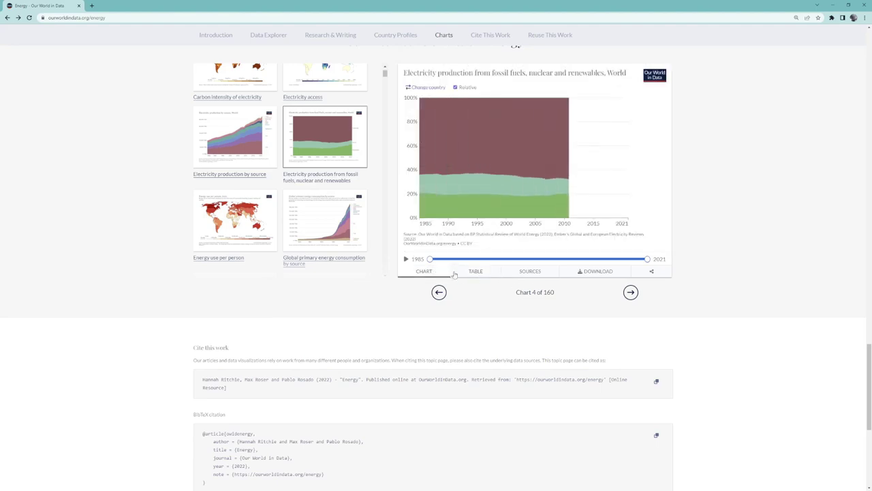
{"action": "left_click", "coordinate": [476, 271]}
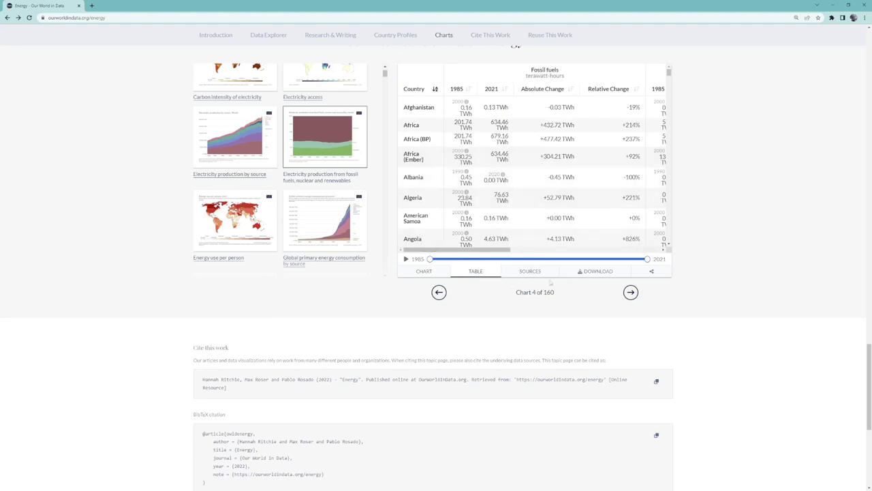
Download the chart's full data as a CSV file and open the downloaded file
{"action": "left_click", "coordinate": [589, 274]}
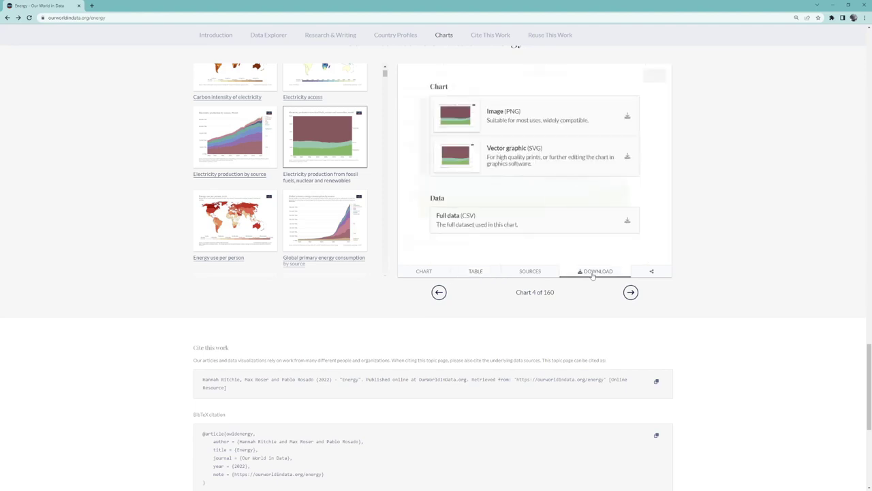
{"action": "left_click", "coordinate": [626, 220]}
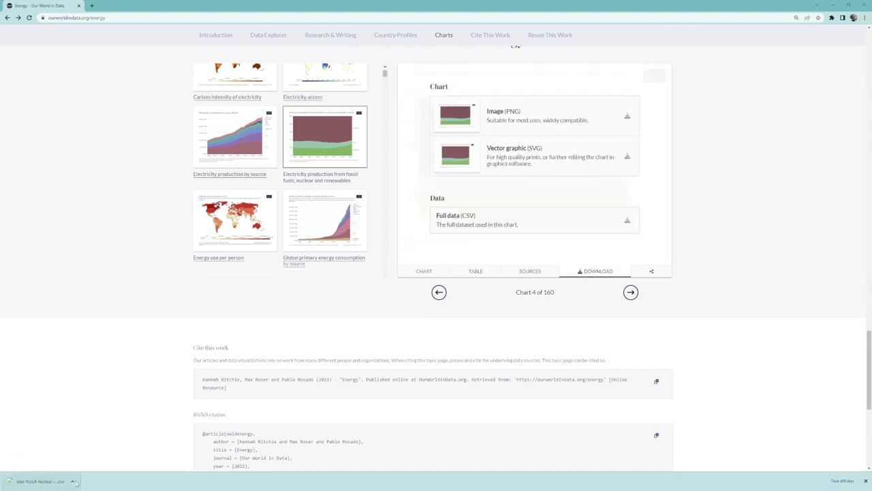
{"action": "left_click", "coordinate": [73, 481]}
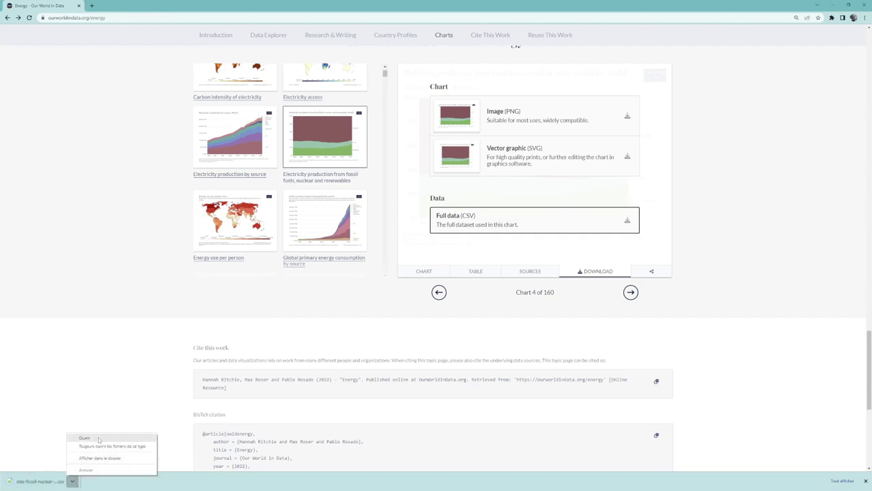
{"action": "left_click", "coordinate": [85, 438]}
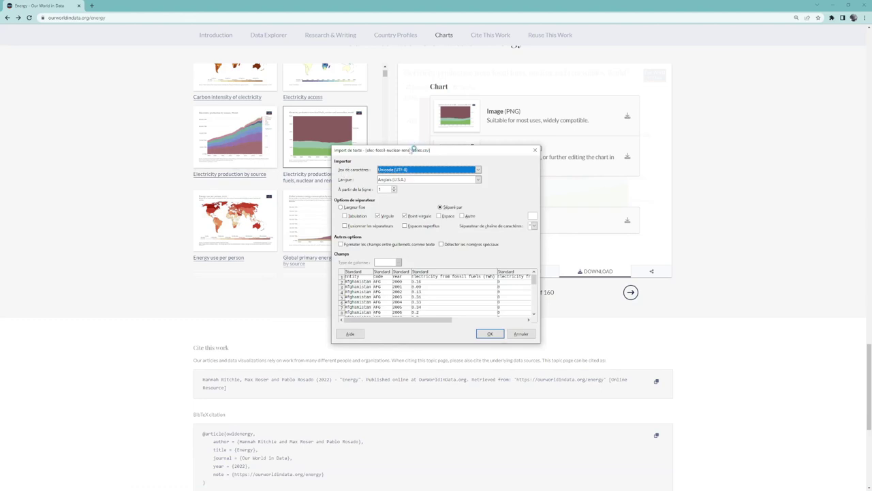
Test the separator options in the enlarged text import preview and import the CSV with comma and semicolon as separators
{"action": "left_click_drag", "start_coordinate": [414, 149], "coordinate": [365, 95]}
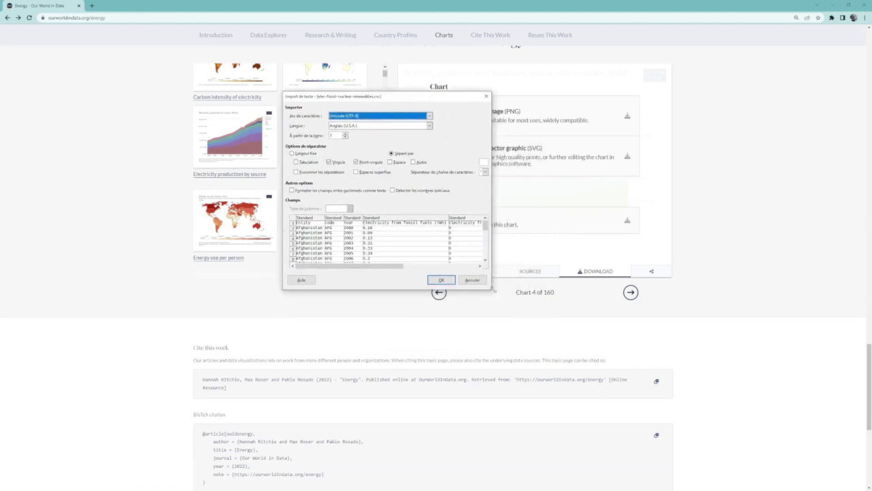
{"action": "left_click_drag", "start_coordinate": [491, 288], "coordinate": [736, 370]}
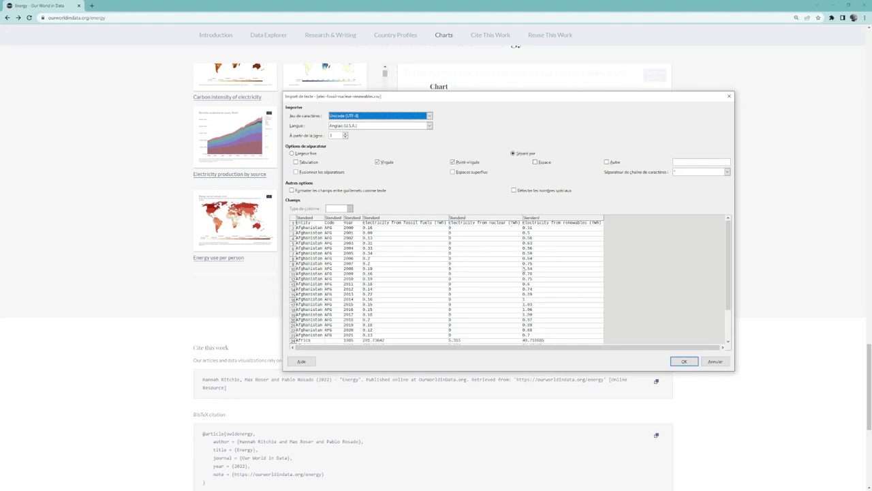
{"action": "left_click", "coordinate": [456, 163]}
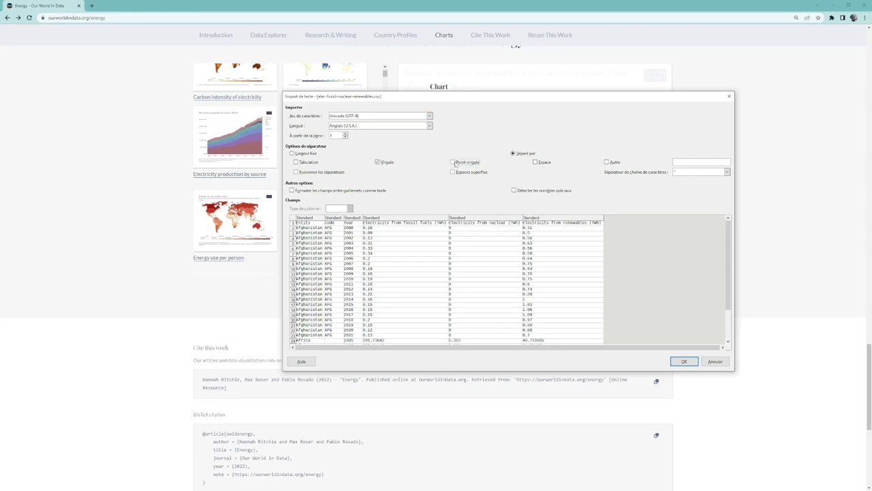
{"action": "left_click", "coordinate": [377, 162]}
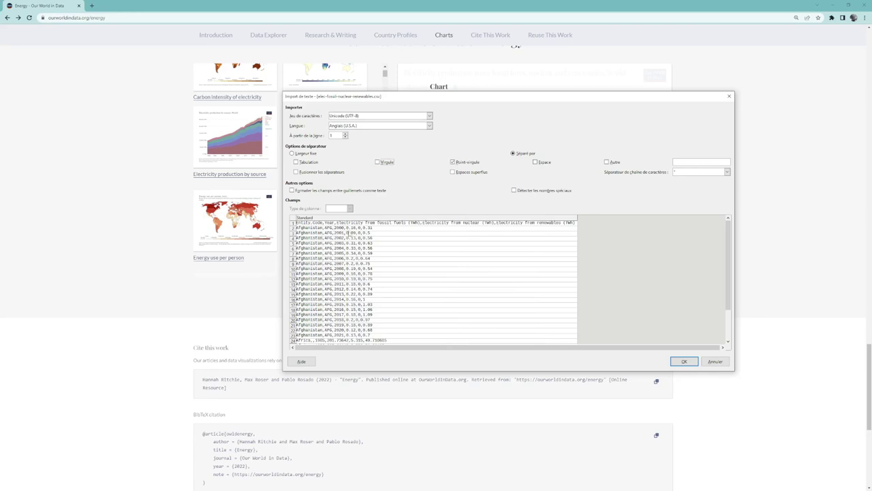
{"action": "left_click", "coordinate": [378, 162]}
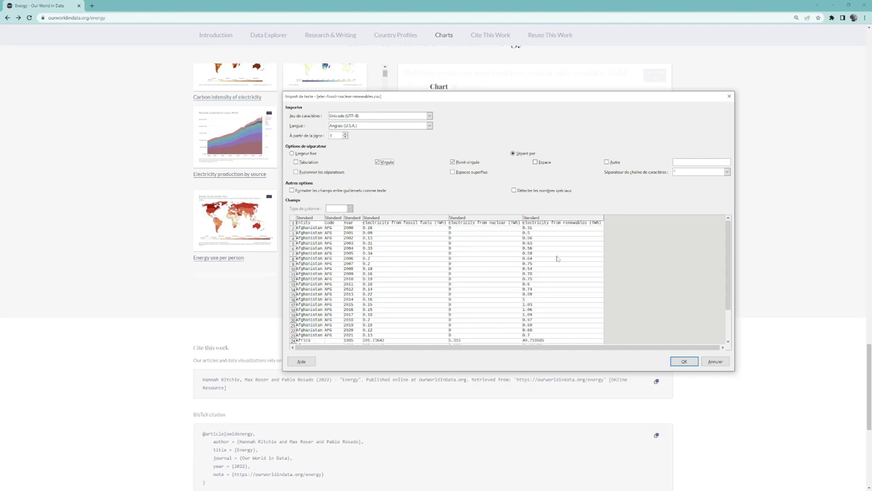
{"action": "left_click", "coordinate": [684, 361]}
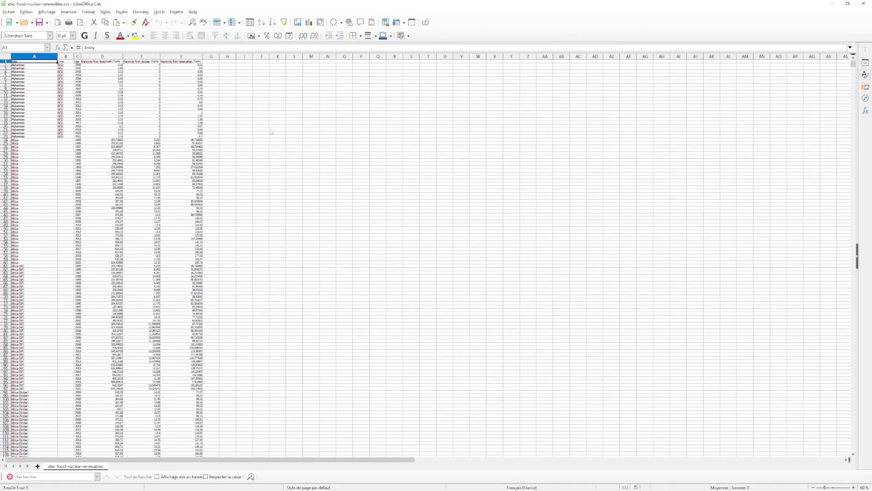
Examine the imported sheet's entity, code, year and fossil fuel columns for Afghanistan and Africa
{"action": "scroll", "coordinate": [282, 138], "scroll_direction": "up", "scroll_amount": 5}
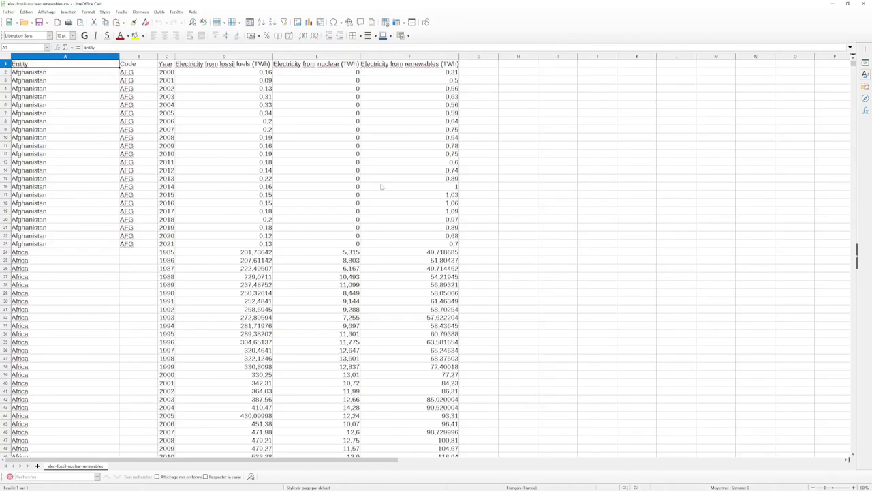
{"action": "left_click", "coordinate": [55, 57]}
{"action": "left_click_drag", "start_coordinate": [54, 74], "coordinate": [53, 394]}
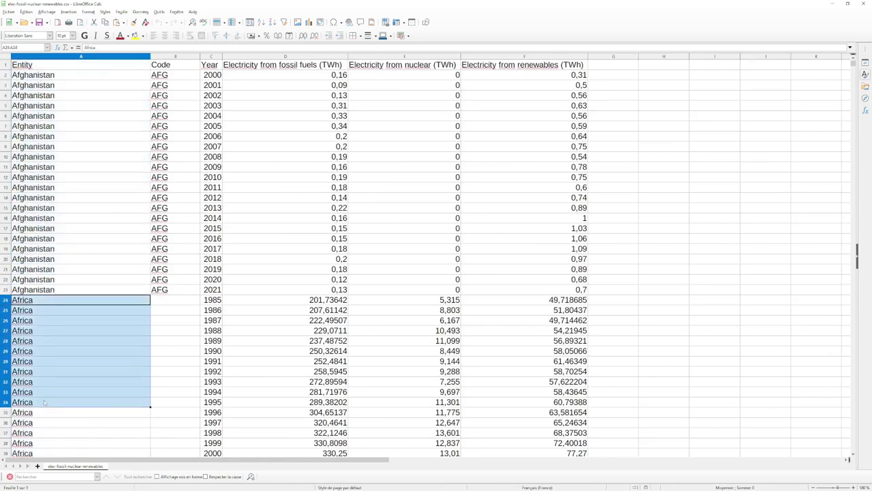
{"action": "left_click", "coordinate": [47, 298]}
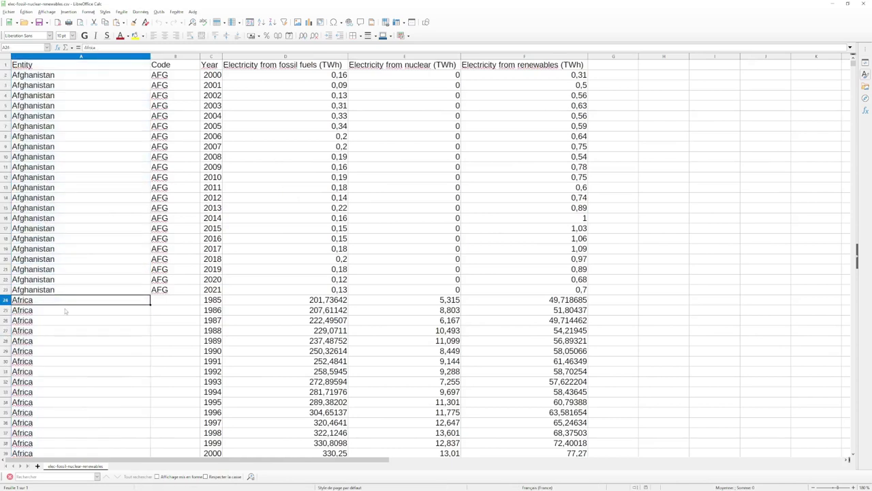
{"action": "left_click_drag", "start_coordinate": [173, 76], "coordinate": [174, 264]}
{"action": "left_click", "coordinate": [212, 217]}
{"action": "left_click_drag", "start_coordinate": [213, 75], "coordinate": [286, 228]}
{"action": "left_click", "coordinate": [249, 175]}
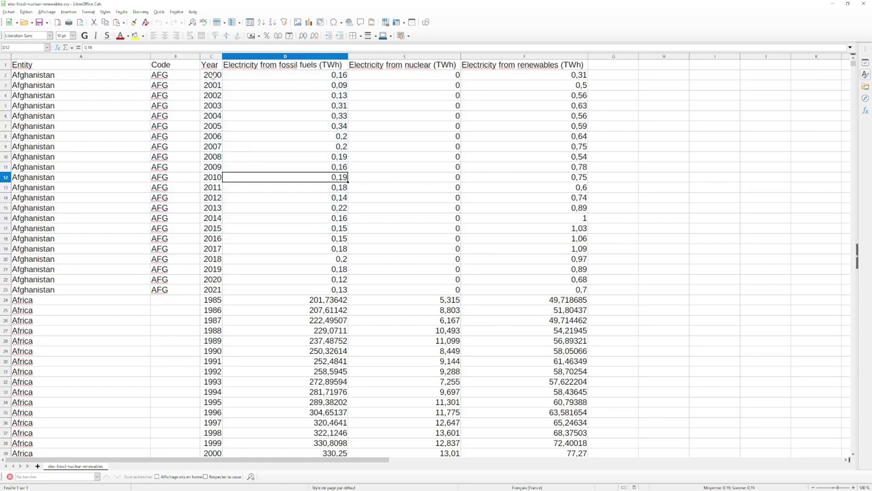
Examine how Afghanistan's yearly records read across the fossil fuel, nuclear and renewables columns, starting with the year 2000
{"action": "left_click", "coordinate": [211, 75]}
{"action": "key", "text": "Home"}
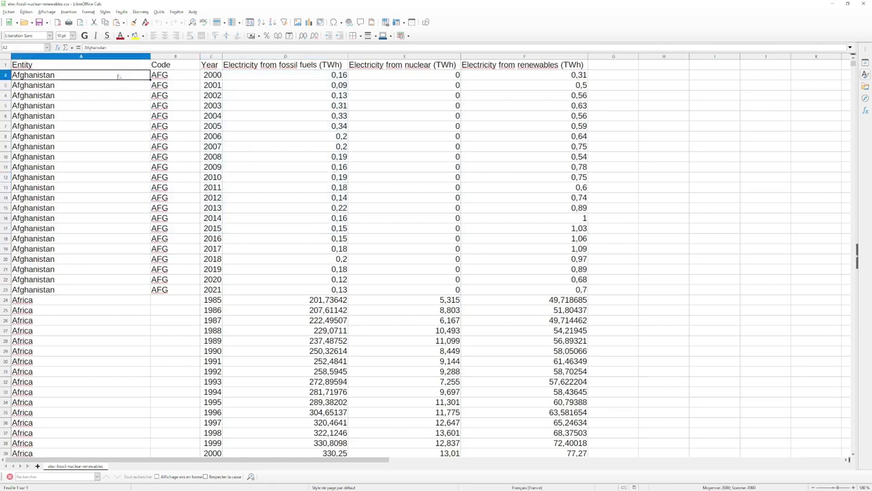
{"action": "left_click", "coordinate": [207, 79]}
{"action": "left_click", "coordinate": [303, 79]}
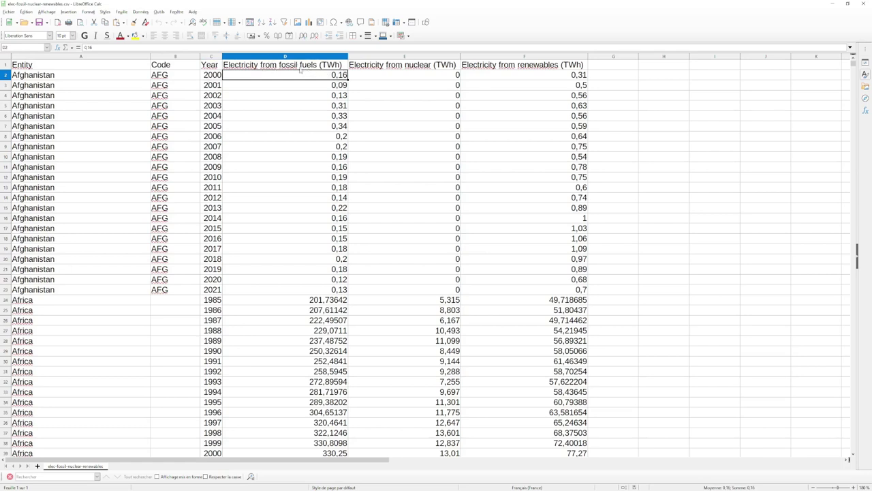
{"action": "left_click", "coordinate": [389, 78]}
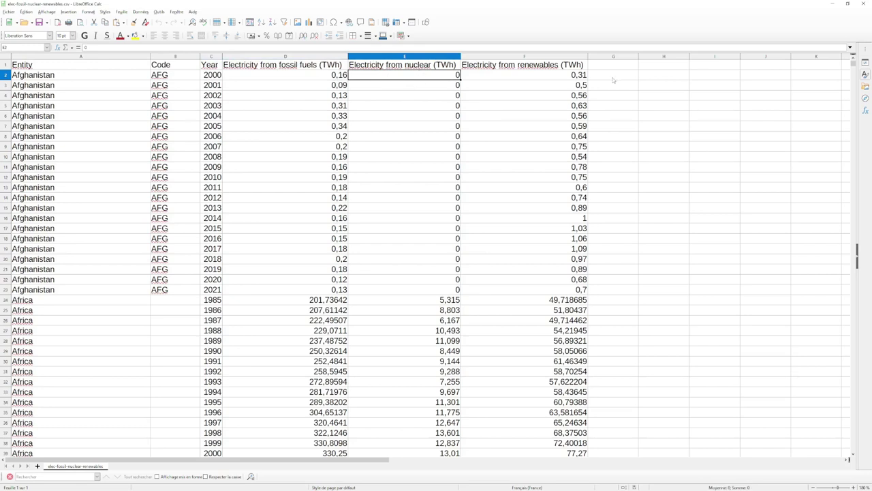
{"action": "left_click", "coordinate": [567, 78]}
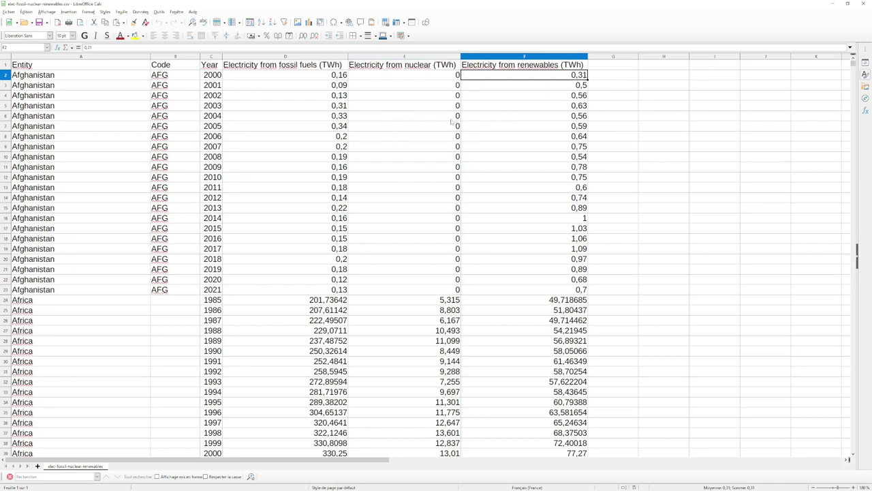
{"action": "key", "text": "Down"}
{"action": "key", "text": "Down"}
{"action": "key", "text": "Down"}
{"action": "key", "text": "Down"}
{"action": "key", "text": "Down"}
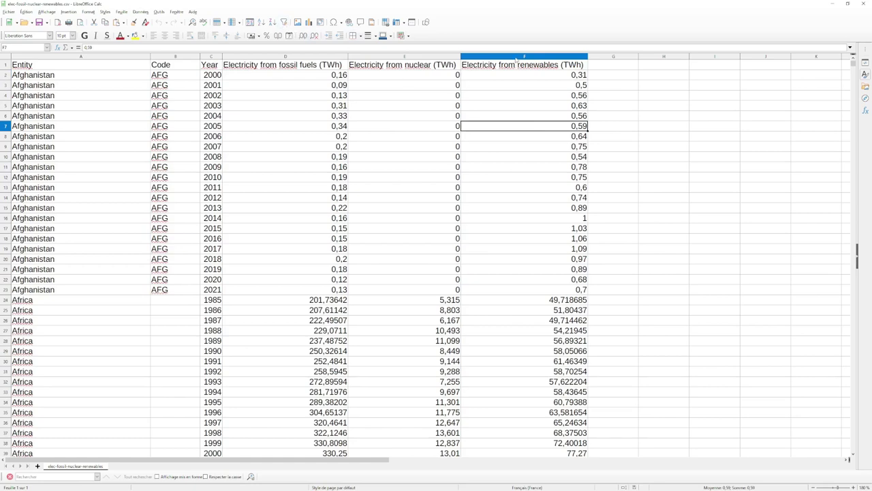
Apply an AutoFilter to columns A to F and check the filter on the Entity column
{"action": "left_click_drag", "start_coordinate": [517, 56], "coordinate": [80, 56]}
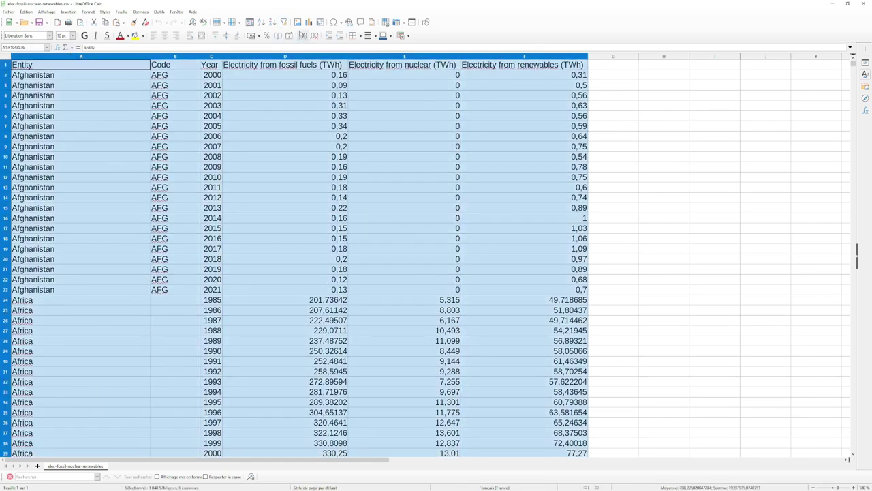
{"action": "left_click", "coordinate": [285, 22]}
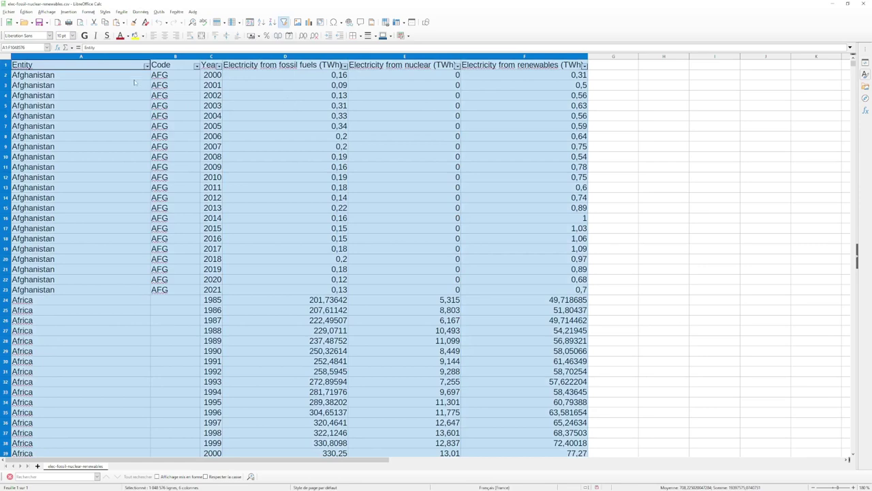
{"action": "left_click", "coordinate": [136, 94]}
{"action": "left_click", "coordinate": [147, 66]}
{"action": "key", "text": "Escape"}
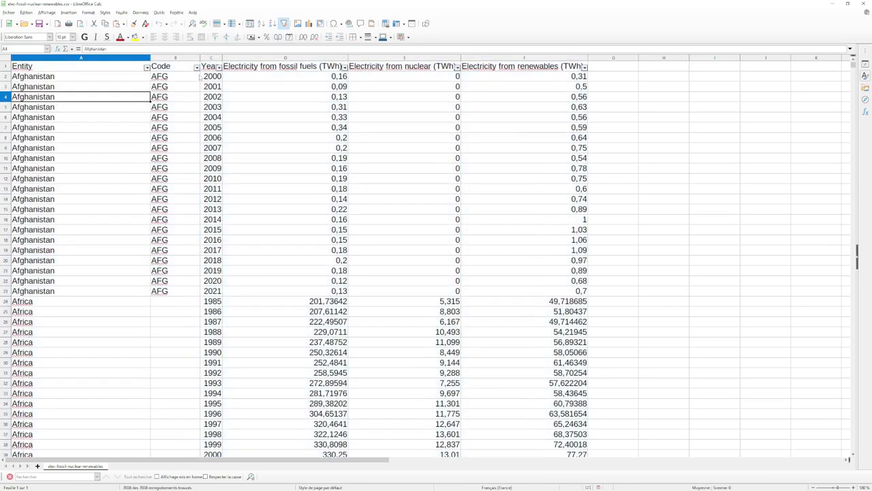
Clear all entities in the Entity column's filter and select France
{"action": "left_click", "coordinate": [197, 67]}
{"action": "key", "text": "Escape"}
{"action": "left_click", "coordinate": [147, 69]}
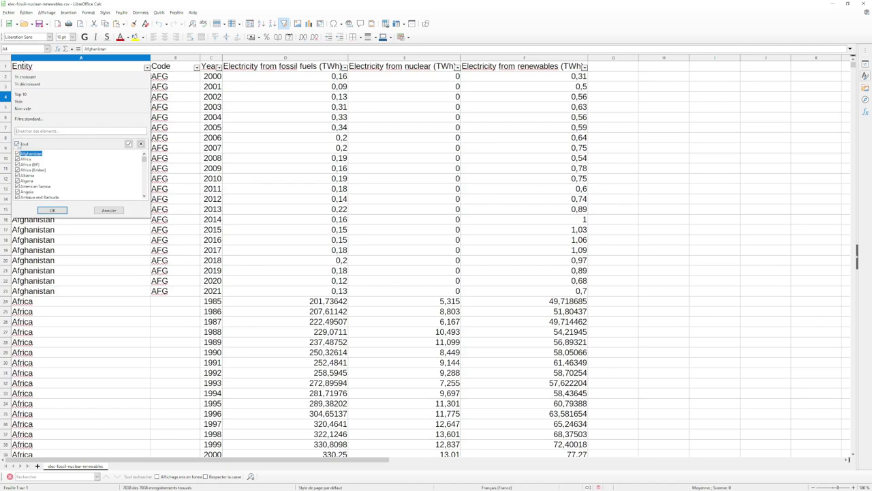
{"action": "left_click", "coordinate": [22, 144]}
{"action": "scroll", "coordinate": [75, 175], "scroll_direction": "down", "scroll_amount": 15}
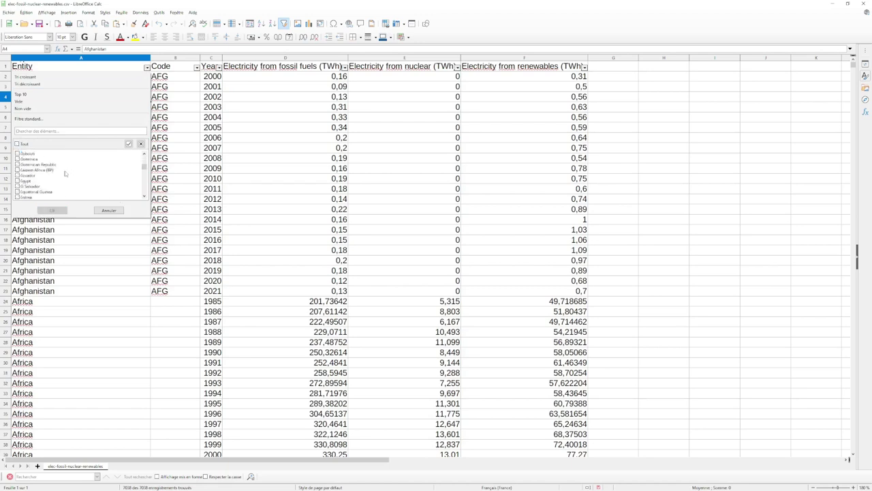
{"action": "scroll", "coordinate": [61, 175], "scroll_direction": "down", "scroll_amount": 3}
{"action": "scroll", "coordinate": [59, 175], "scroll_direction": "down", "scroll_amount": 2}
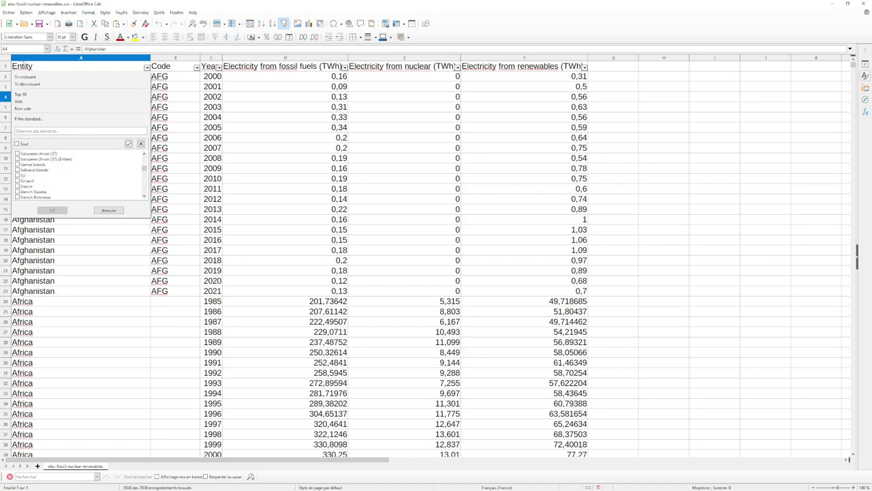
{"action": "left_click", "coordinate": [19, 186]}
Add Germany and China to the countries selected in the Entity filter
{"action": "scroll", "coordinate": [32, 176], "scroll_direction": "up", "scroll_amount": 17}
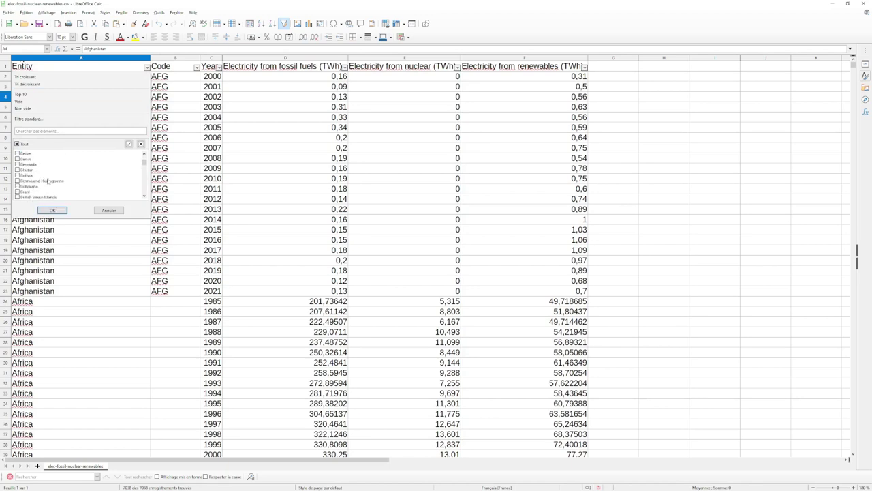
{"action": "scroll", "coordinate": [32, 174], "scroll_direction": "up", "scroll_amount": 4}
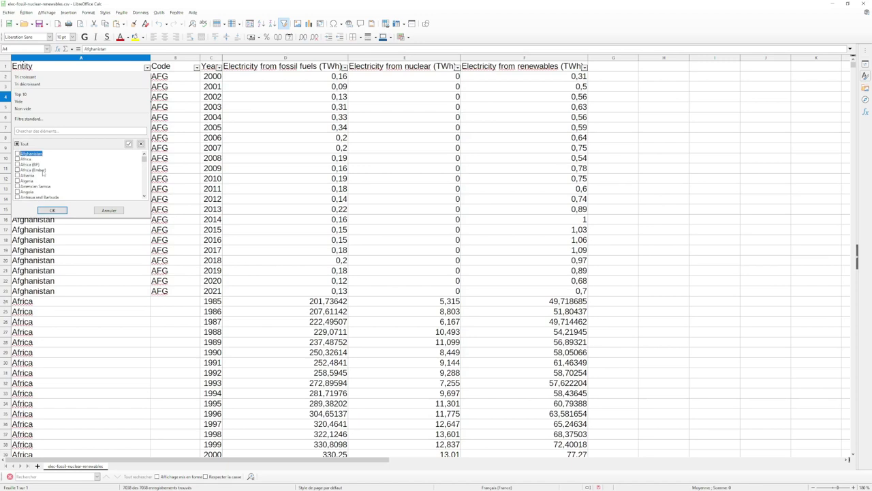
{"action": "scroll", "coordinate": [43, 173], "scroll_direction": "down", "scroll_amount": 2}
{"action": "scroll", "coordinate": [50, 171], "scroll_direction": "down", "scroll_amount": 7}
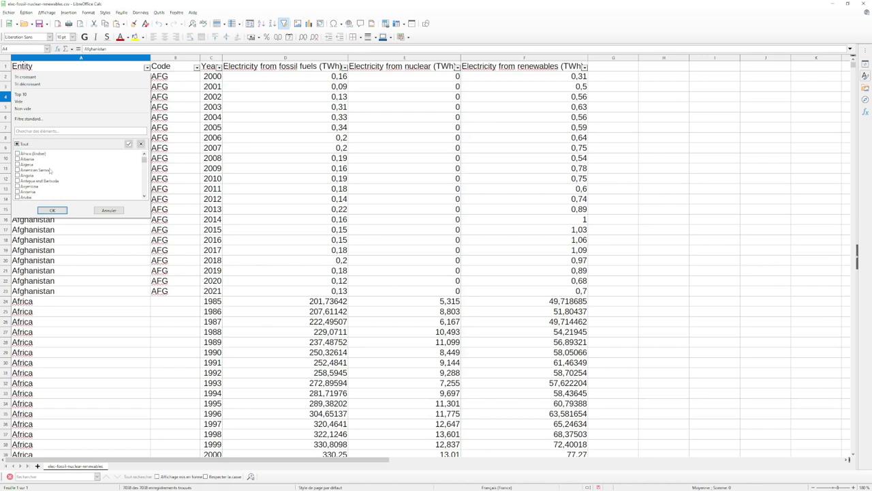
{"action": "scroll", "coordinate": [50, 171], "scroll_direction": "down", "scroll_amount": 18}
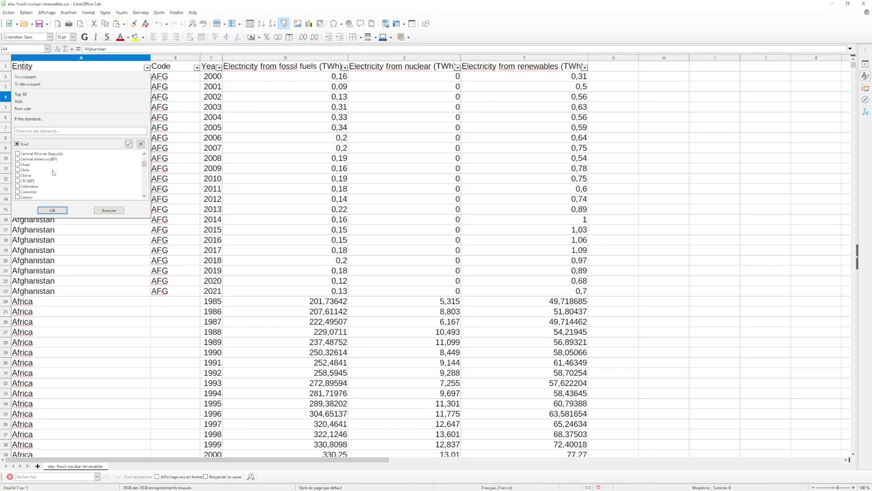
{"action": "scroll", "coordinate": [56, 176], "scroll_direction": "down", "scroll_amount": 2}
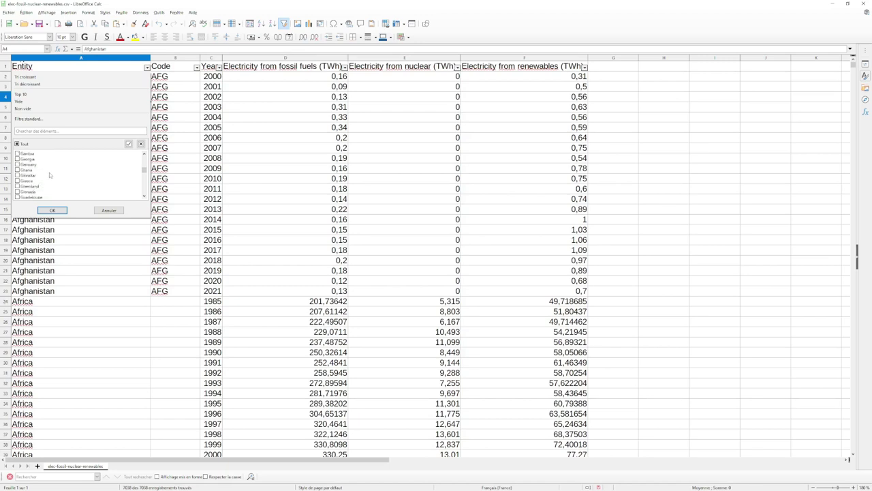
{"action": "scroll", "coordinate": [78, 169], "scroll_direction": "up", "scroll_amount": 6}
{"action": "scroll", "coordinate": [68, 174], "scroll_direction": "up", "scroll_amount": 10}
{"action": "scroll", "coordinate": [42, 174], "scroll_direction": "down", "scroll_amount": 1}
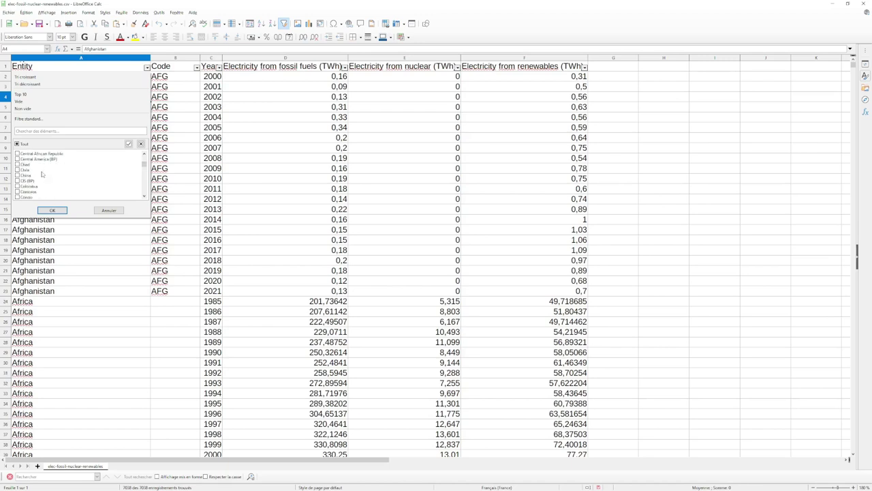
Add United States to the Entity filter's selection and apply the filter
{"action": "scroll", "coordinate": [67, 170], "scroll_direction": "down", "scroll_amount": 20}
{"action": "scroll", "coordinate": [67, 170], "scroll_direction": "down", "scroll_amount": 20}
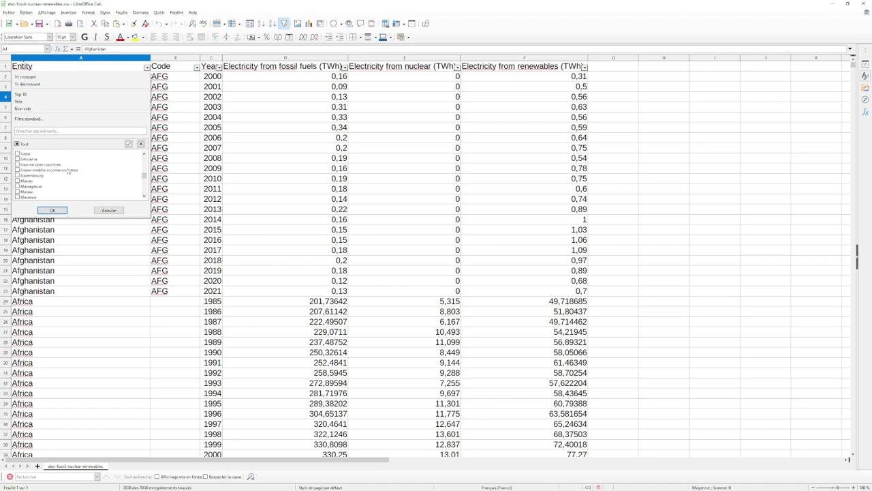
{"action": "scroll", "coordinate": [67, 173], "scroll_direction": "down", "scroll_amount": 18}
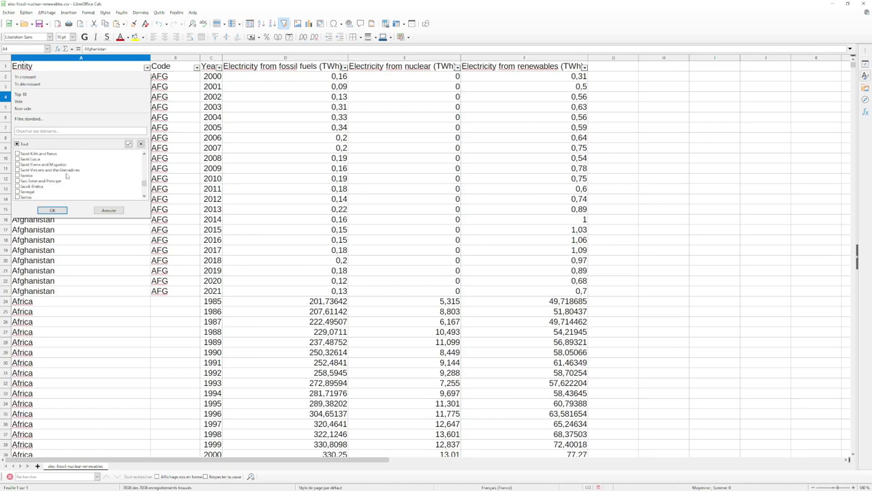
{"action": "scroll", "coordinate": [67, 173], "scroll_direction": "down", "scroll_amount": 1}
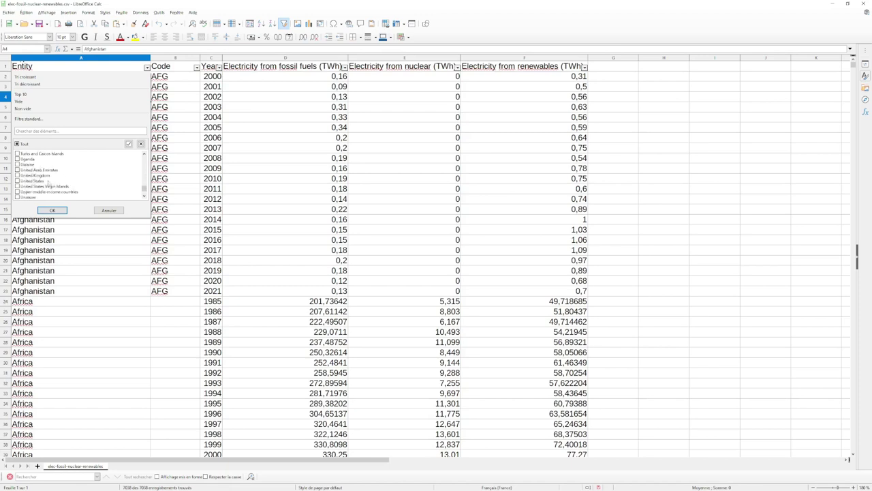
{"action": "left_click", "coordinate": [17, 181]}
{"action": "left_click", "coordinate": [53, 210]}
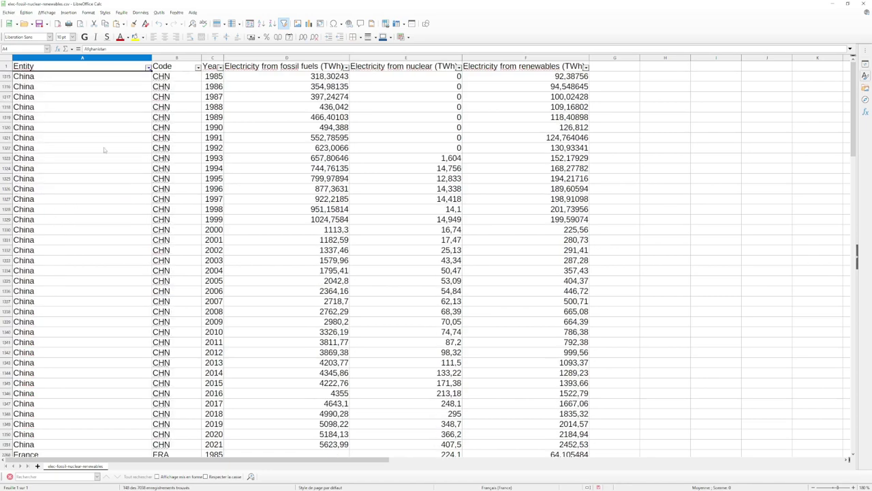
Examine the filtered records of China, France, Germany and the United States, and check the first and last years of China's data
{"action": "scroll", "coordinate": [383, 140], "scroll_direction": "down", "scroll_amount": 20}
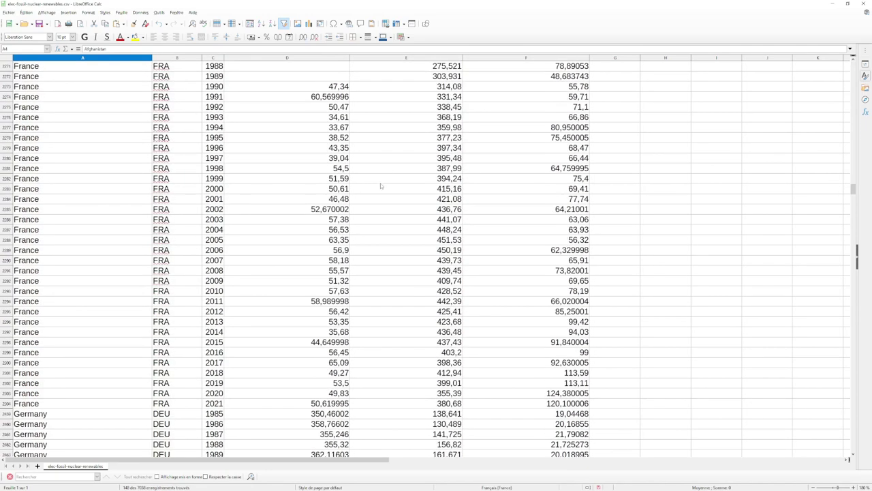
{"action": "scroll", "coordinate": [383, 205], "scroll_direction": "down", "scroll_amount": 19}
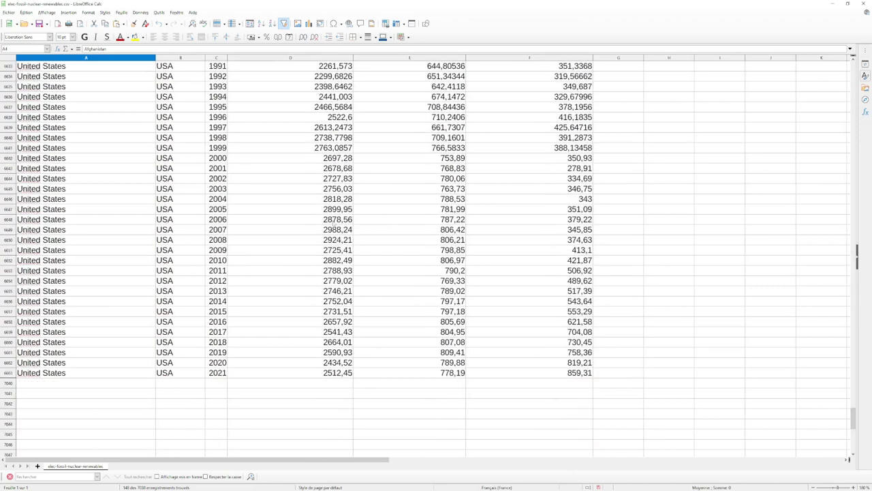
{"action": "scroll", "coordinate": [325, 219], "scroll_direction": "up", "scroll_amount": 3}
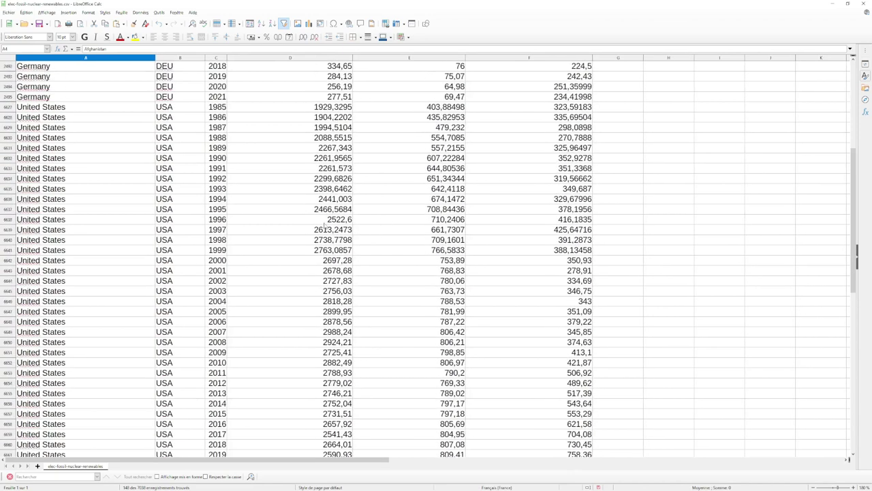
{"action": "scroll", "coordinate": [380, 238], "scroll_direction": "up", "scroll_amount": 20}
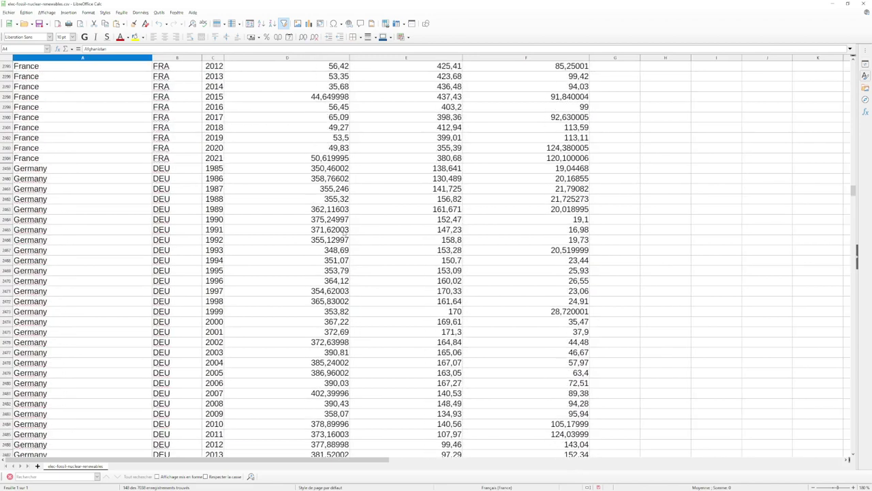
{"action": "scroll", "coordinate": [339, 230], "scroll_direction": "up", "scroll_amount": 5}
{"action": "scroll", "coordinate": [335, 231], "scroll_direction": "up", "scroll_amount": 3}
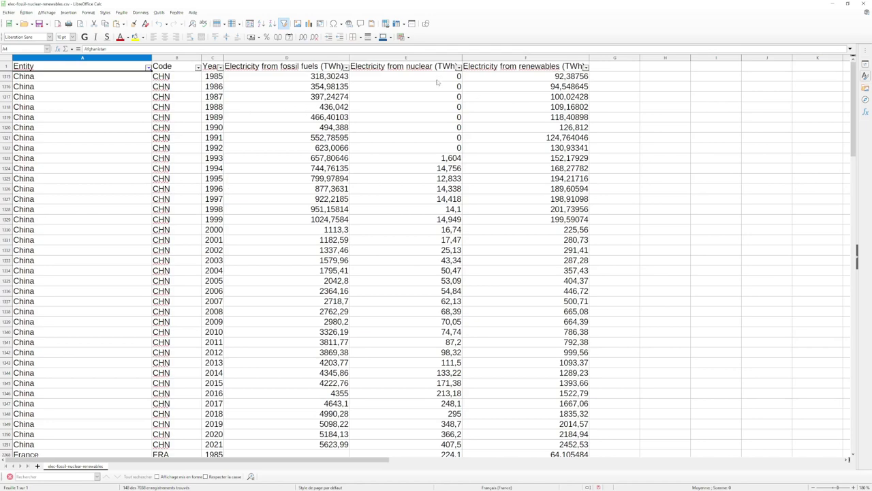
{"action": "left_click", "coordinate": [215, 81]}
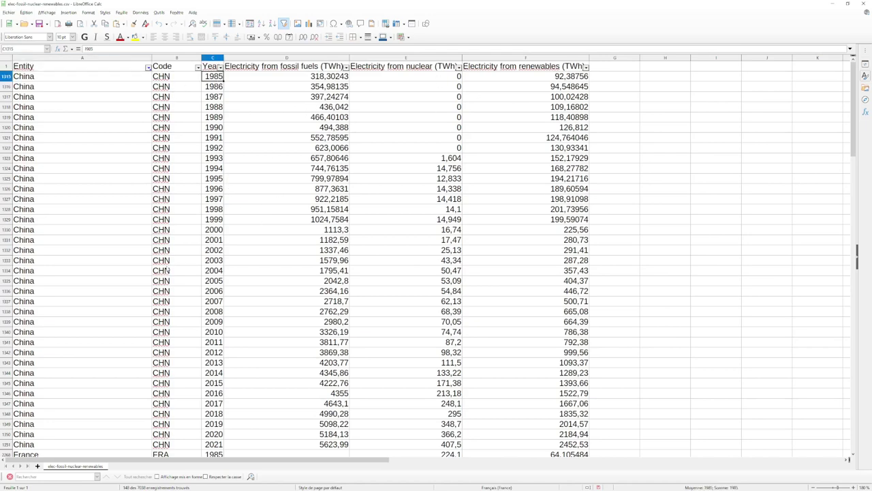
{"action": "scroll", "coordinate": [246, 259], "scroll_direction": "down", "scroll_amount": 3}
{"action": "left_click", "coordinate": [214, 342]}
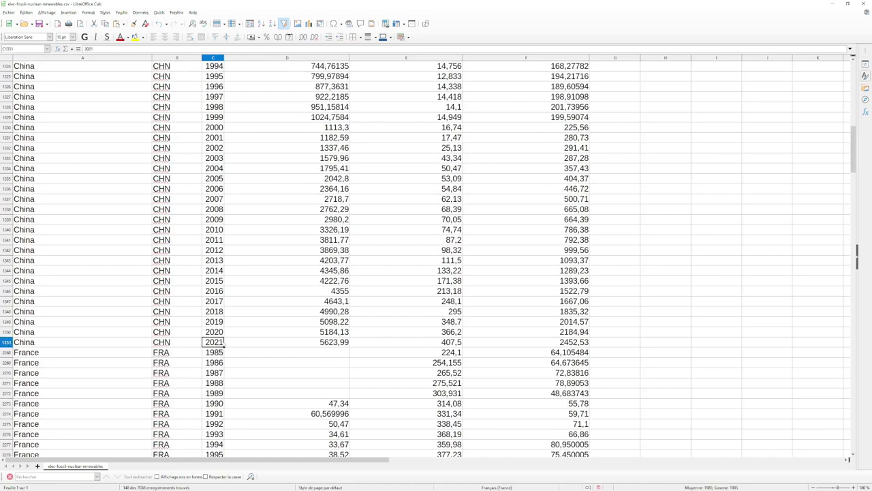
{"action": "scroll", "coordinate": [359, 264], "scroll_direction": "up", "scroll_amount": 3}
Enter the label "Moyenne Energie nucléaire entre 1985 et 2021" in column H on China's 1985 row
{"action": "left_click", "coordinate": [648, 77]}
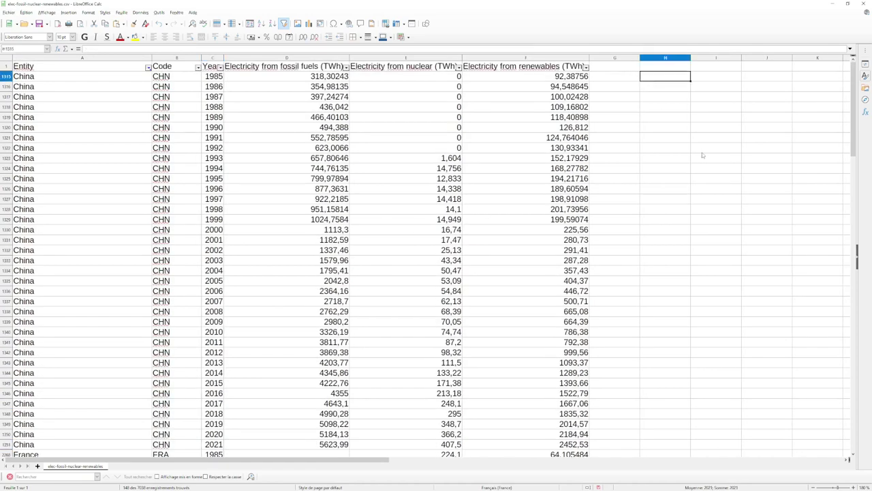
{"action": "type", "text": "Moyenne"}
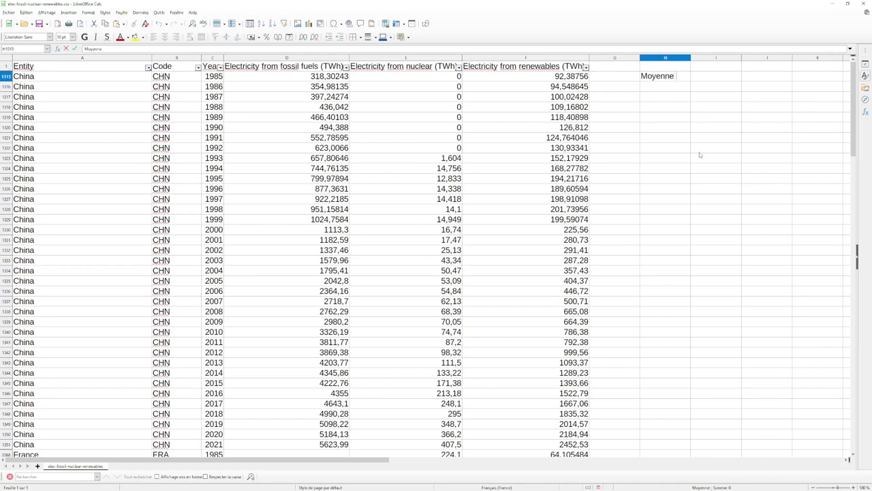
{"action": "type", "text": " Energie nucléaire"}
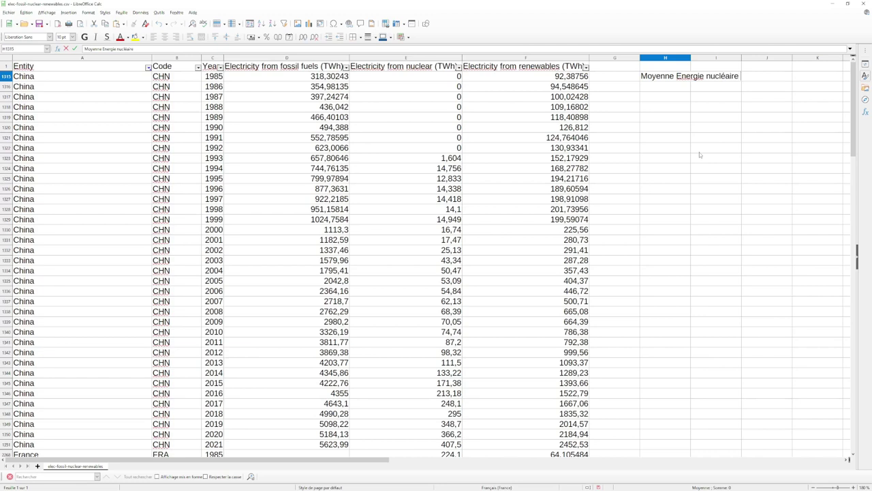
{"action": "type", "text": " entre 1985 et 2021"}
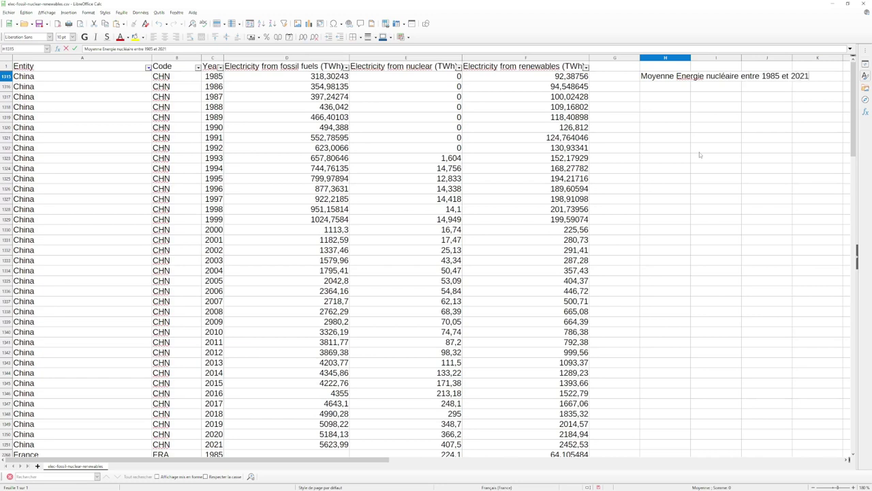
{"action": "key", "text": "Return"}
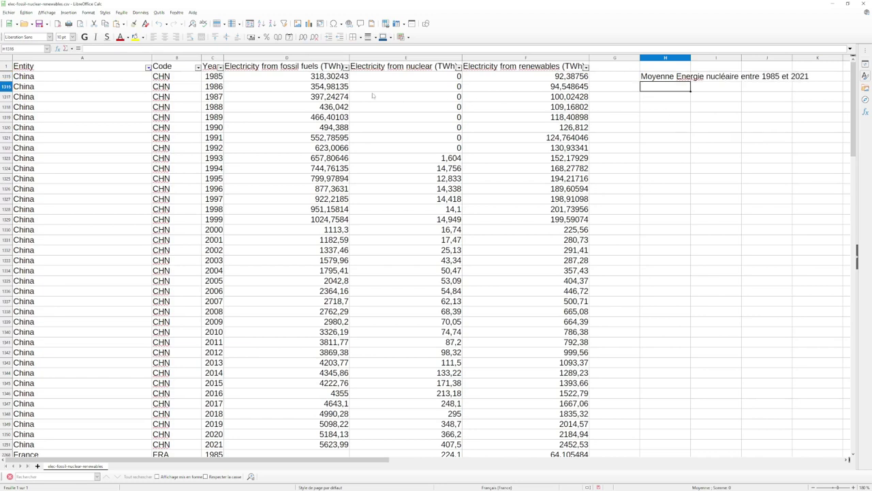
Highlight China's nuclear electricity values from 1985 to 2021 and fit column H's width to the average label
{"action": "left_click_drag", "start_coordinate": [395, 79], "coordinate": [409, 445]}
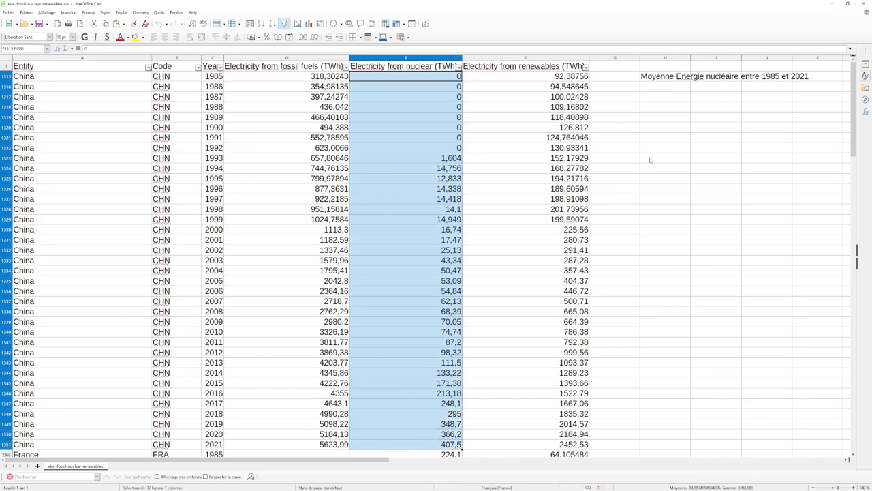
{"action": "left_click", "coordinate": [671, 87]}
{"action": "left_click", "coordinate": [694, 76]}
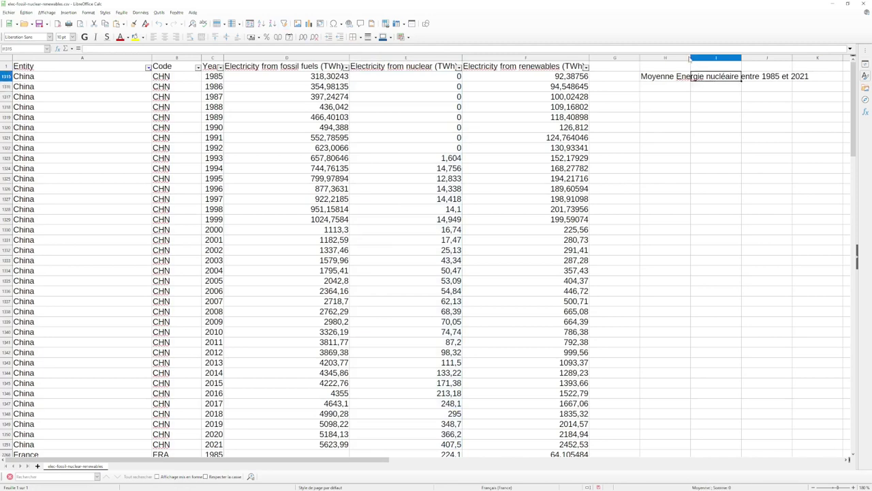
{"action": "double_click", "coordinate": [691, 59]}
{"action": "scroll", "coordinate": [721, 84], "scroll_direction": "down", "scroll_amount": 1}
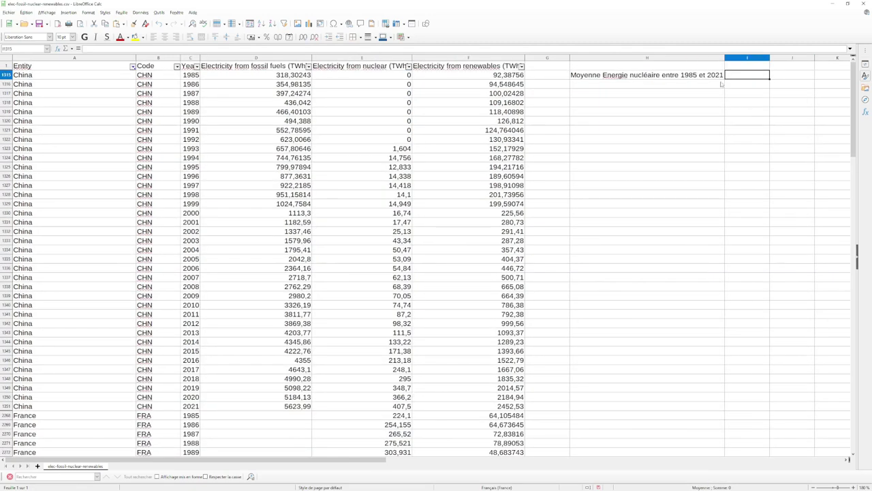
Calculate the average of China's nuclear values E1315:E1351 in cell I1315 with the MOYENNE function
{"action": "type", "text": "=M"}
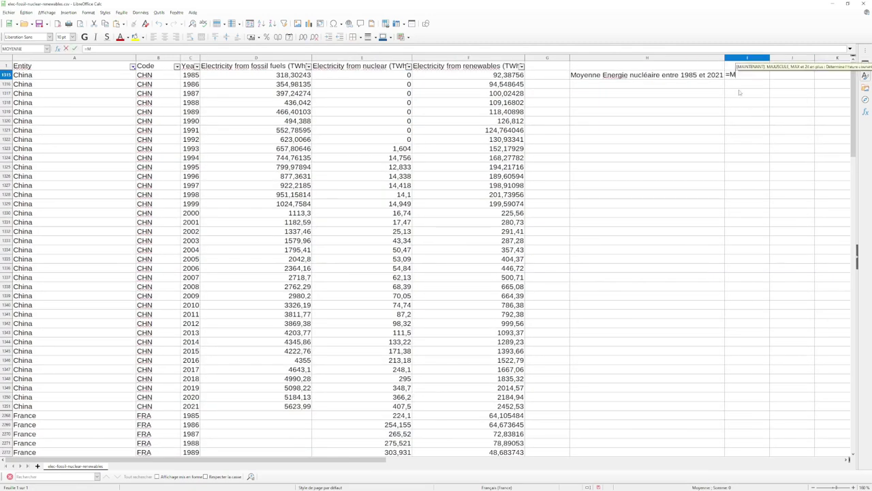
{"action": "type", "text": "OYENNE("}
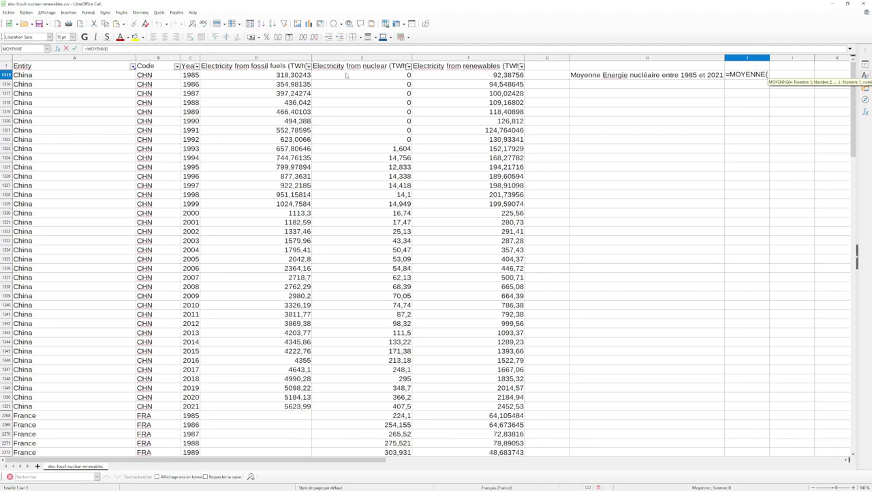
{"action": "left_click_drag", "start_coordinate": [346, 76], "coordinate": [352, 408]}
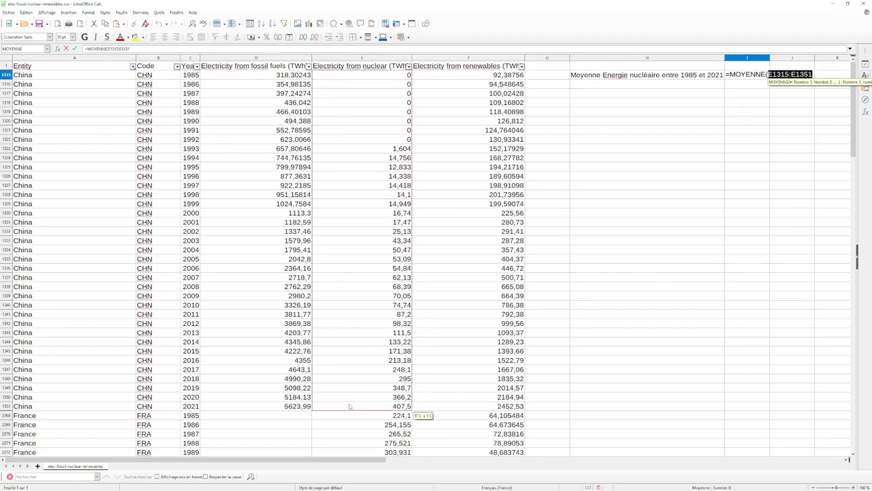
{"action": "left_click_drag", "start_coordinate": [350, 407], "coordinate": [349, 406]}
{"action": "key", "text": "Return"}
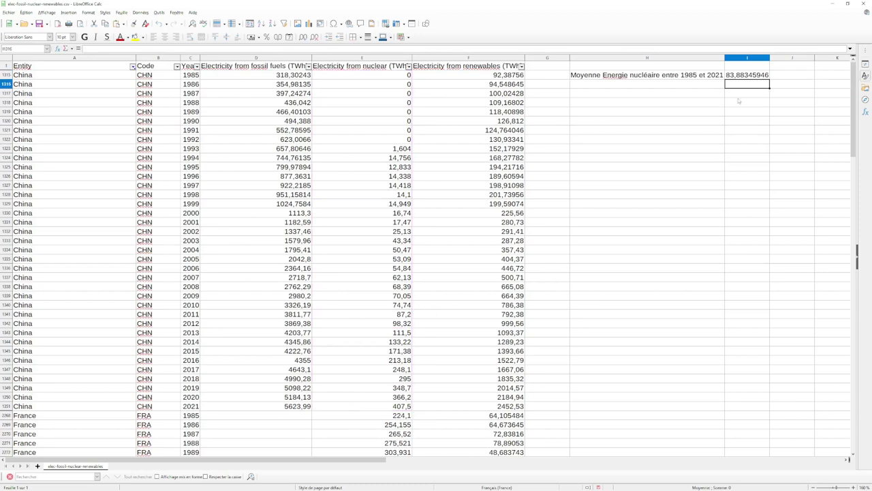
Enter the unit "TWh" as a header in cell I1 above China's nuclear average
{"action": "left_click", "coordinate": [747, 68]}
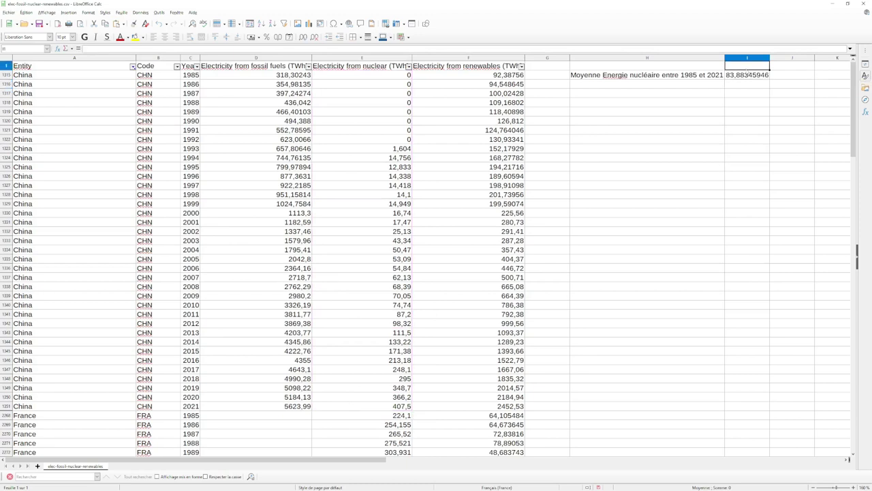
{"action": "type", "text": "TWh"}
{"action": "key", "text": "Return"}
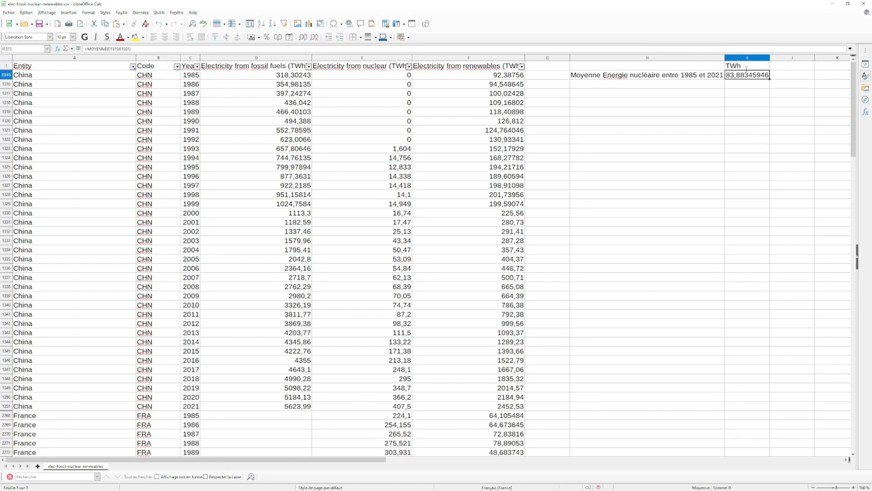
Replace the header text in cell I1 with "Chine"
{"action": "double_click", "coordinate": [728, 66]}
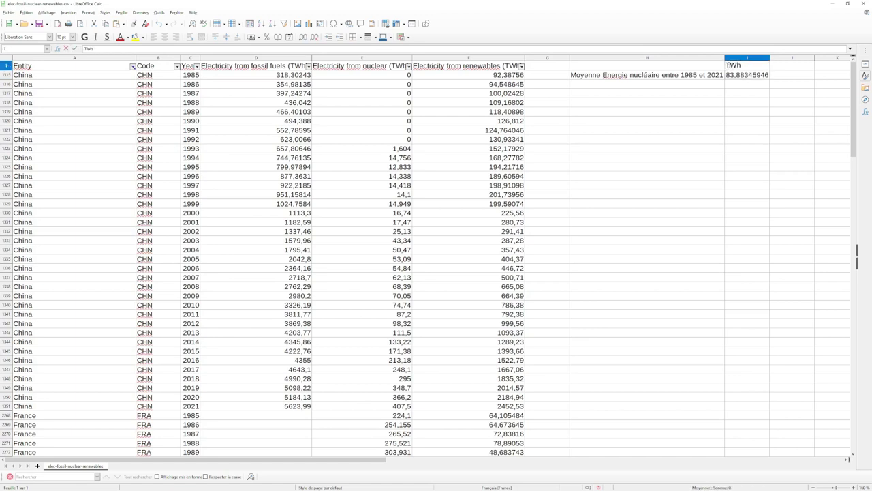
{"action": "key", "text": "ctrl+a"}
{"action": "type", "text": "C"}
{"action": "key", "text": "Return"}
Insert "(TWh)" after "nucléaire" in the average label in H1315 and fit column H's width to the text
{"action": "double_click", "coordinate": [662, 75]}
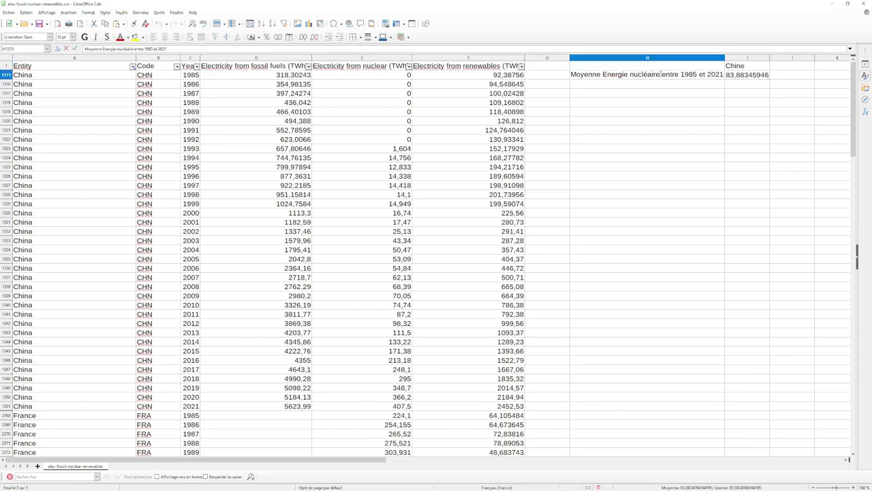
{"action": "type", "text": "(TWh"}
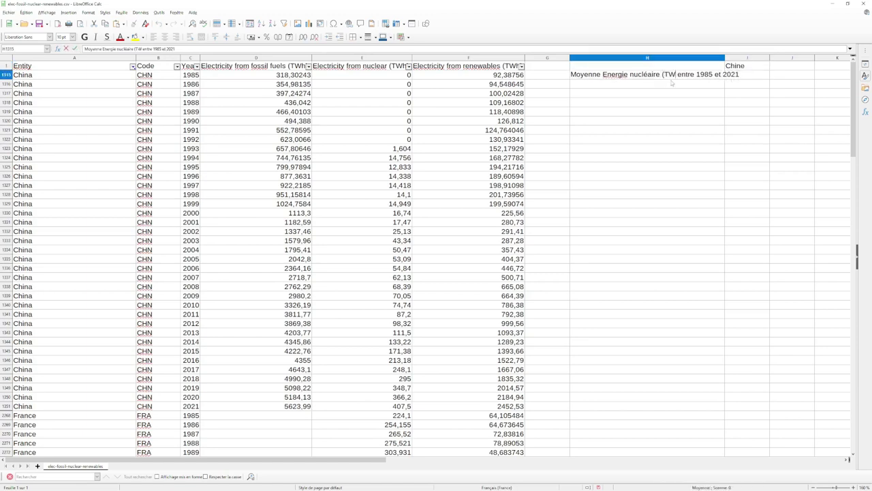
{"action": "type", "text": ")"}
{"action": "key", "text": "Return"}
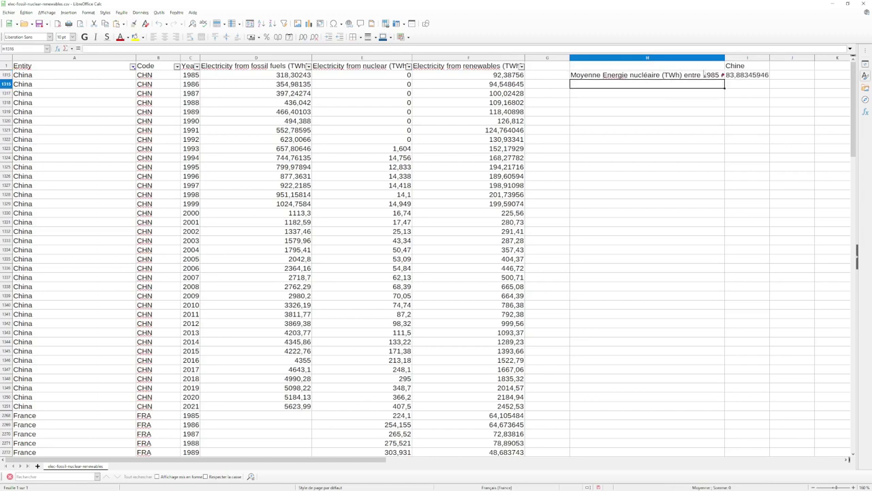
{"action": "double_click", "coordinate": [724, 59]}
{"action": "left_click", "coordinate": [768, 76]}
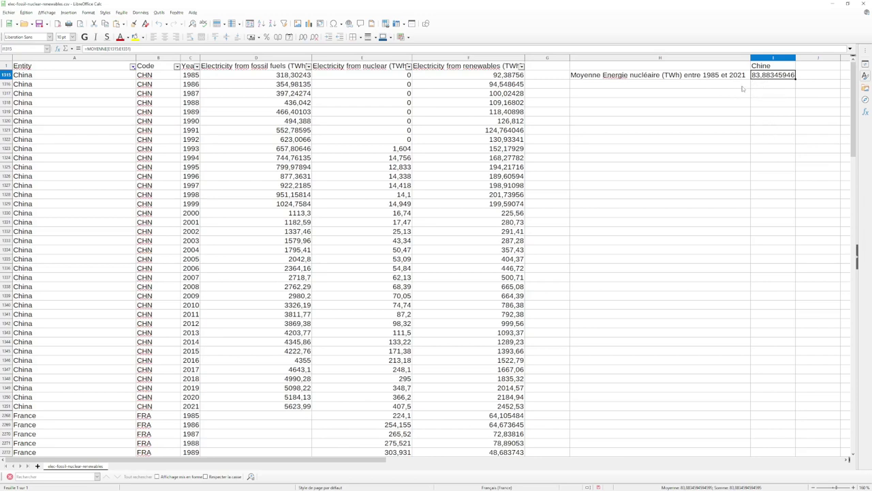
Enter the label "Maximum Energie nucléaire (TWh) entre 1985 et 2021" in cell H1316, below the average label
{"action": "left_click", "coordinate": [598, 86]}
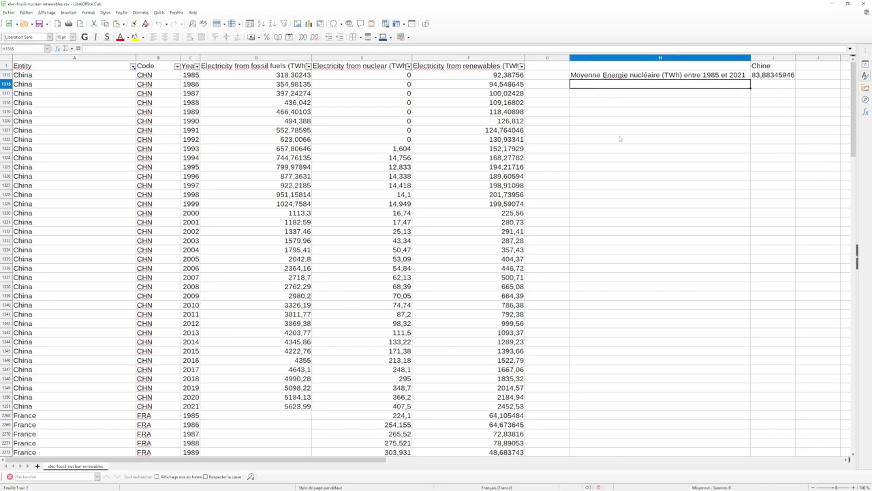
{"action": "type", "text": "Maxim"}
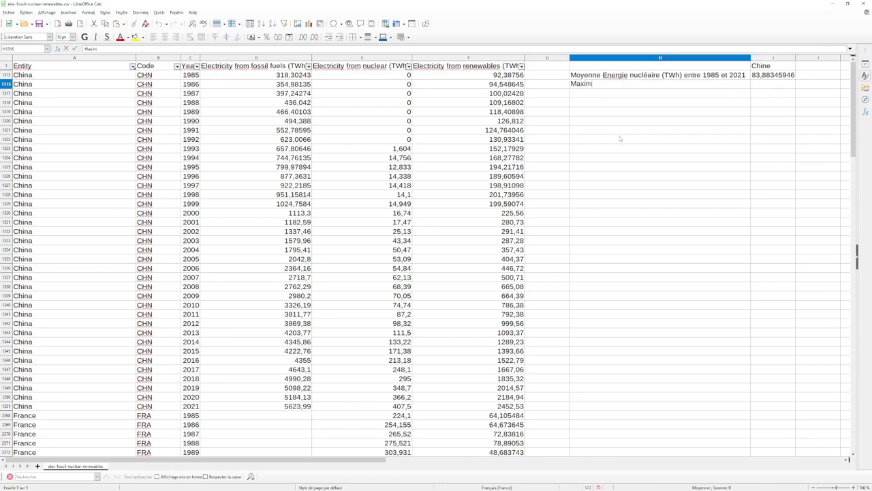
{"action": "type", "text": "um Energie nucle"}
{"action": "type", "text": "ai"}
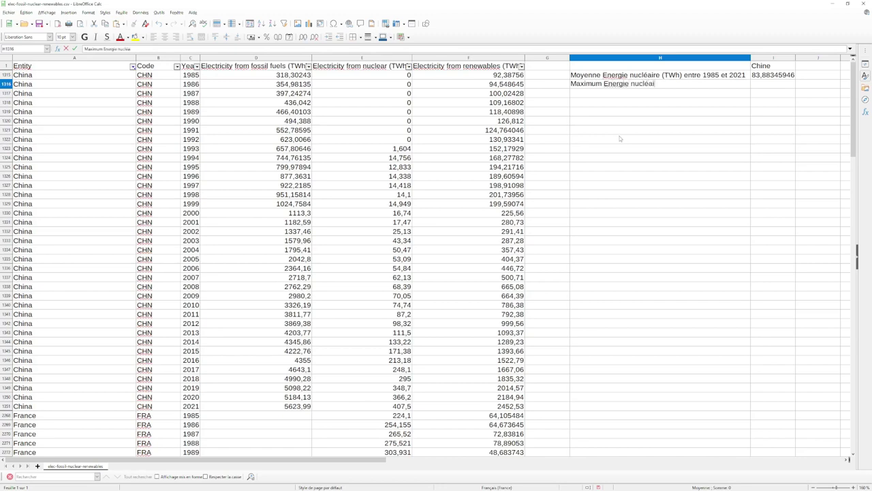
{"action": "type", "text": "re (TWh) entre 1984"}
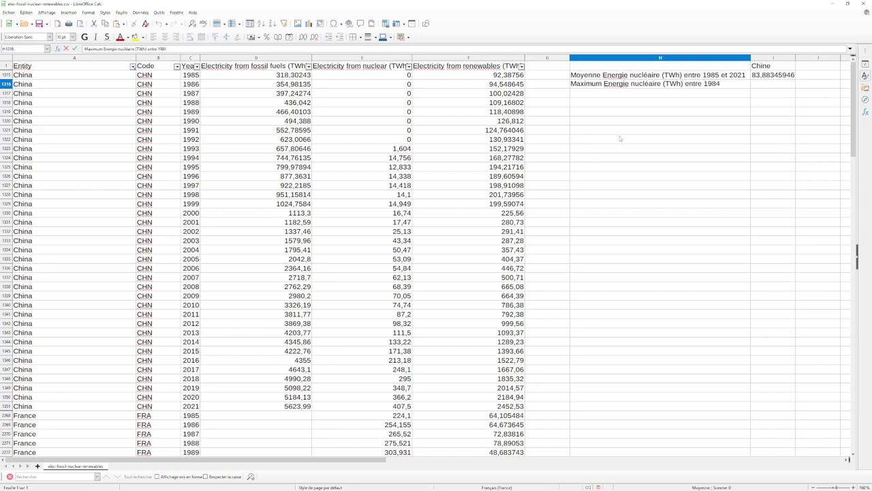
{"action": "key", "text": "BackSpace"}
{"action": "type", "text": "5 et 2021"}
{"action": "key", "text": "Tab"}
Calculate the maximum of China's nuclear values E1315:E1351 in cell I1316 with the MAX function
{"action": "type", "text": "=MAX"}
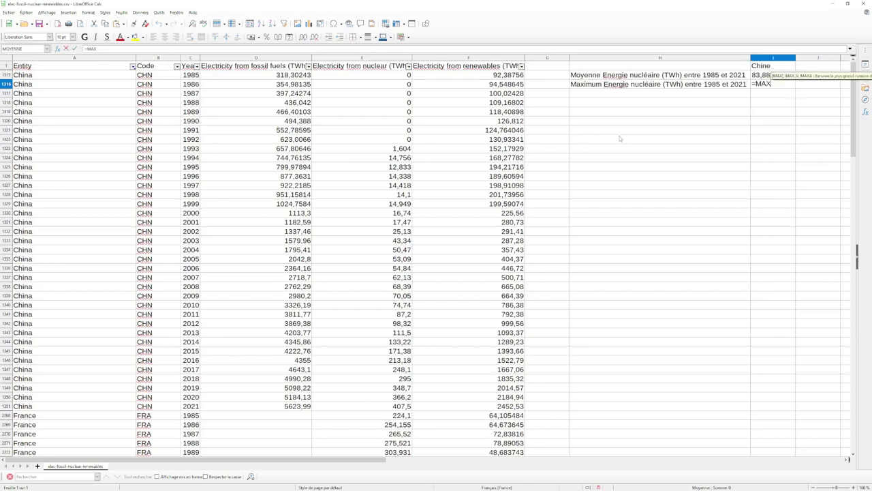
{"action": "type", "text": "("}
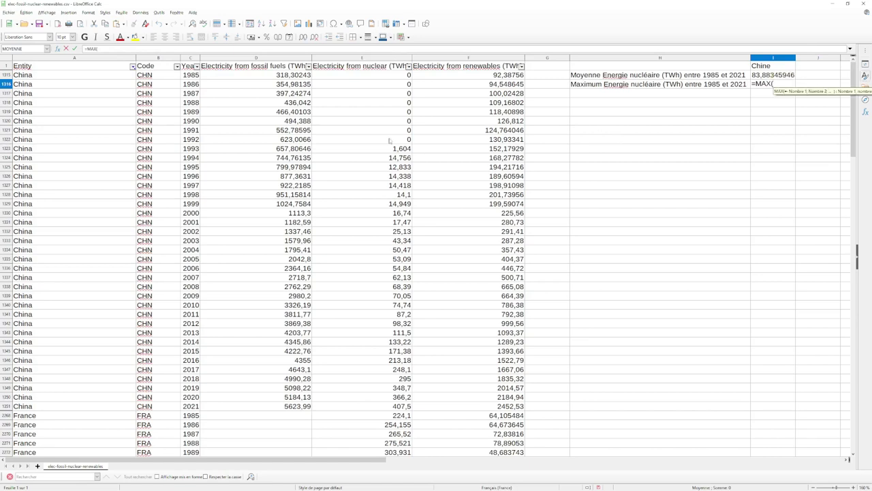
{"action": "left_click", "coordinate": [396, 77]}
{"action": "left_click_drag", "start_coordinate": [395, 77], "coordinate": [363, 412]}
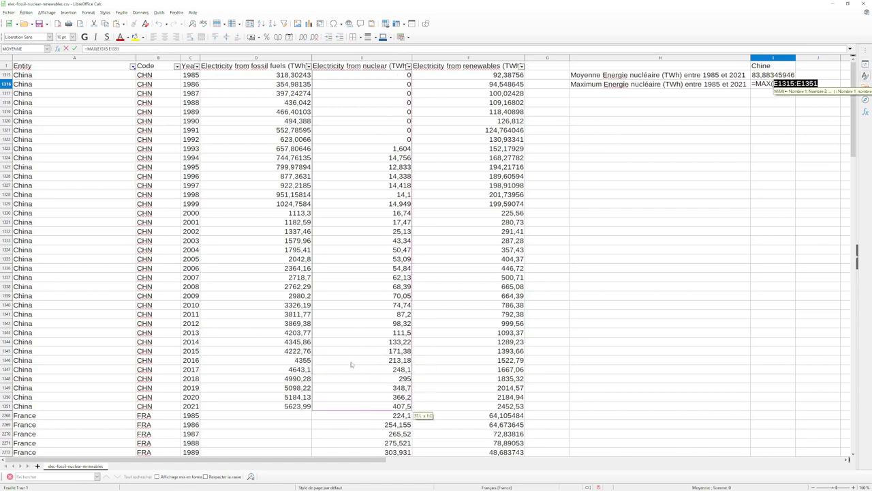
{"action": "key", "text": "Return"}
{"action": "left_click", "coordinate": [763, 134]}
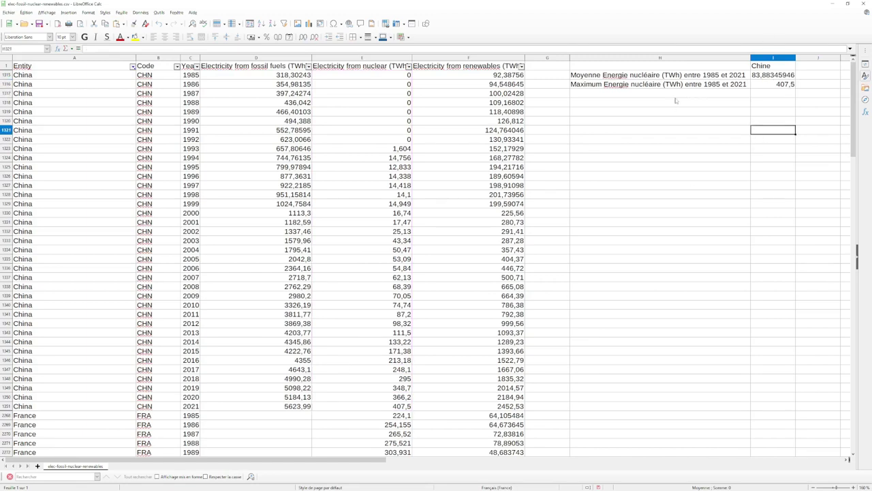
Add up China's 2021 fossil, nuclear and renewable electricity in cell I1318 with the formula =D1351+E1351+F1351
{"action": "left_click", "coordinate": [771, 104]}
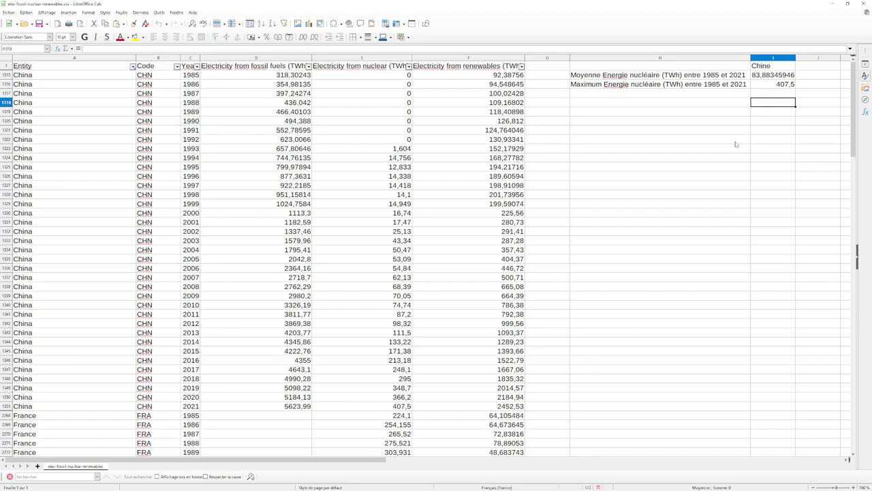
{"action": "type", "text": "="}
{"action": "left_click", "coordinate": [277, 406]}
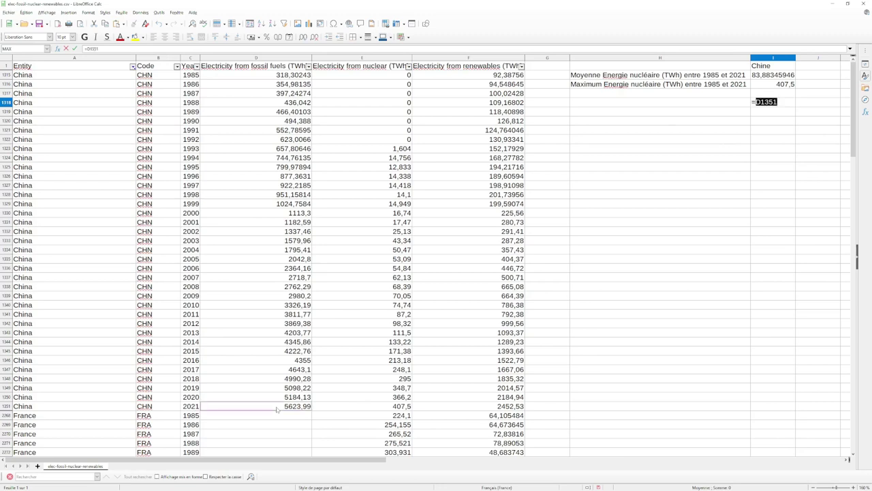
{"action": "type", "text": "+"}
{"action": "left_click", "coordinate": [342, 407]}
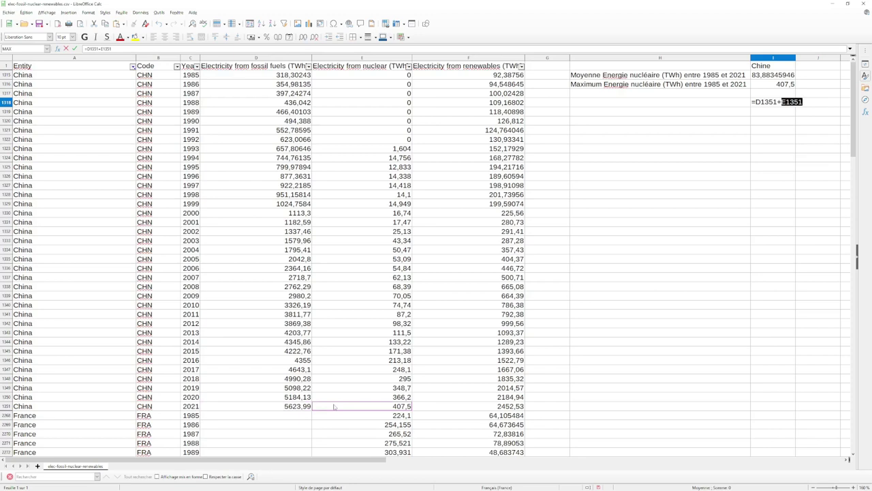
{"action": "type", "text": "+"}
{"action": "left_click", "coordinate": [432, 407]}
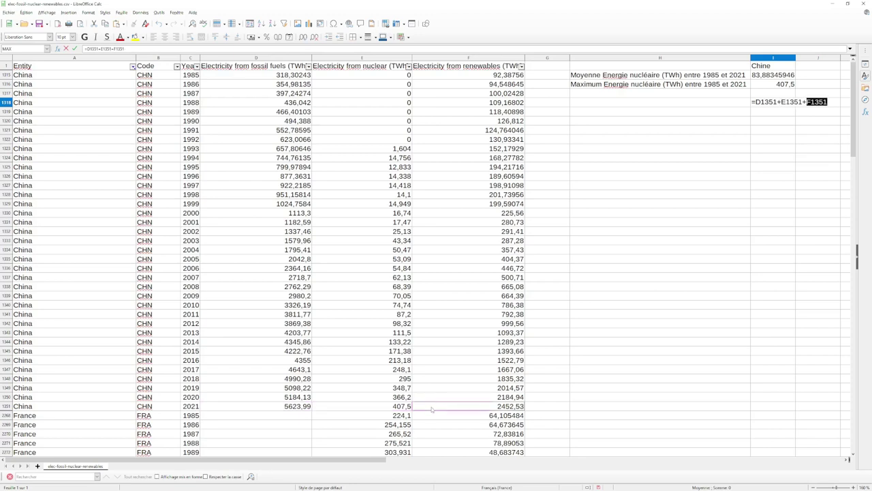
{"action": "key", "text": "Return"}
Label China's 2021 total by entering "2021 Chine (TWh)" in cell H1318
{"action": "key", "text": "Up"}
{"action": "key", "text": "Left"}
{"action": "type", "text": "20"}
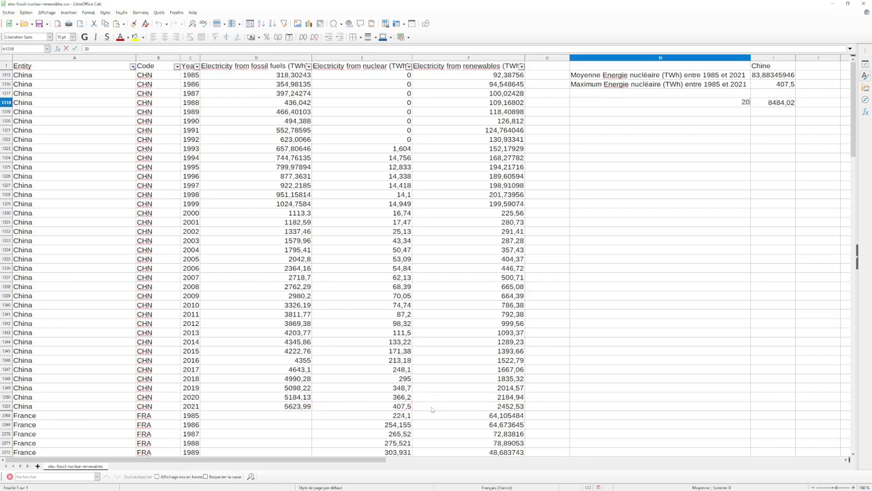
{"action": "type", "text": "21 Chine (TWh)"}
{"action": "key", "text": "Return"}
{"action": "key", "text": "Up"}
{"action": "key", "text": "Right"}
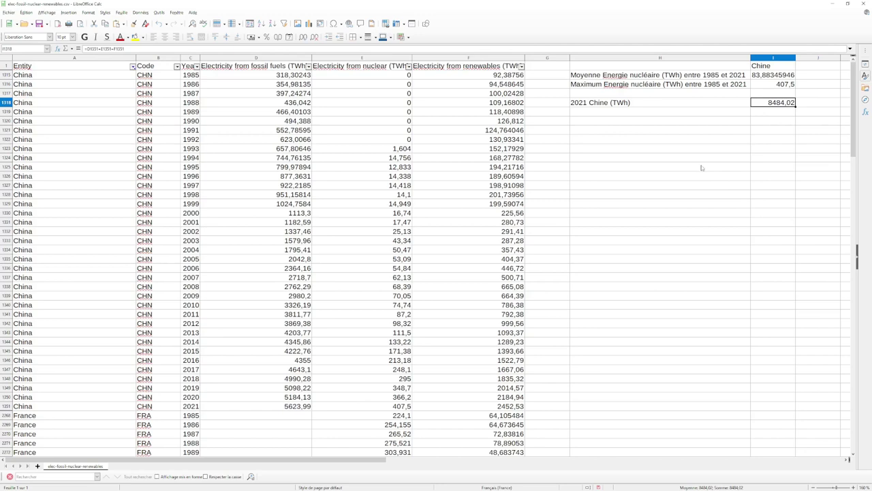
Review the formulas behind China's nuclear average, nuclear maximum and 2021 electricity total in column I
{"action": "left_click", "coordinate": [758, 128]}
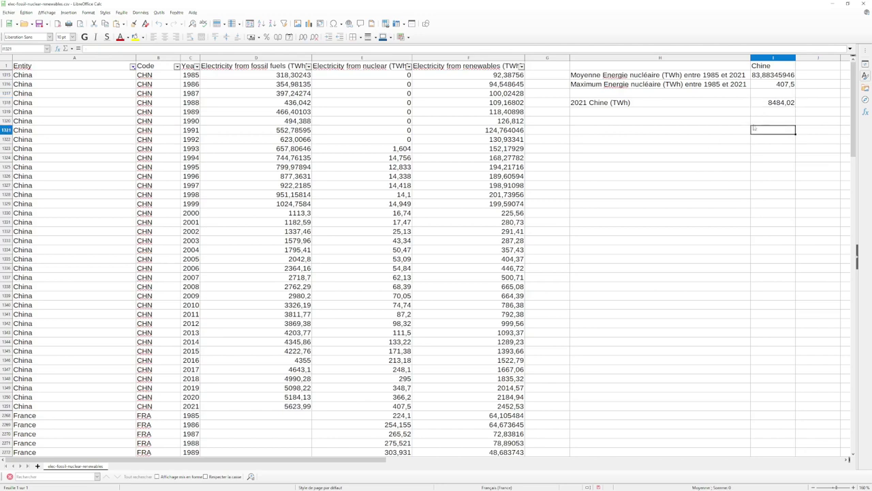
{"action": "left_click", "coordinate": [772, 75]}
{"action": "left_click", "coordinate": [771, 86]}
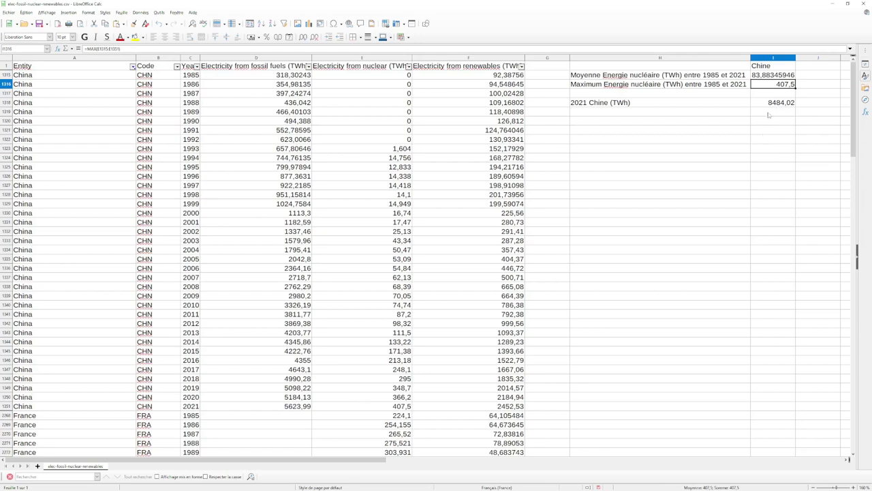
{"action": "left_click", "coordinate": [772, 104]}
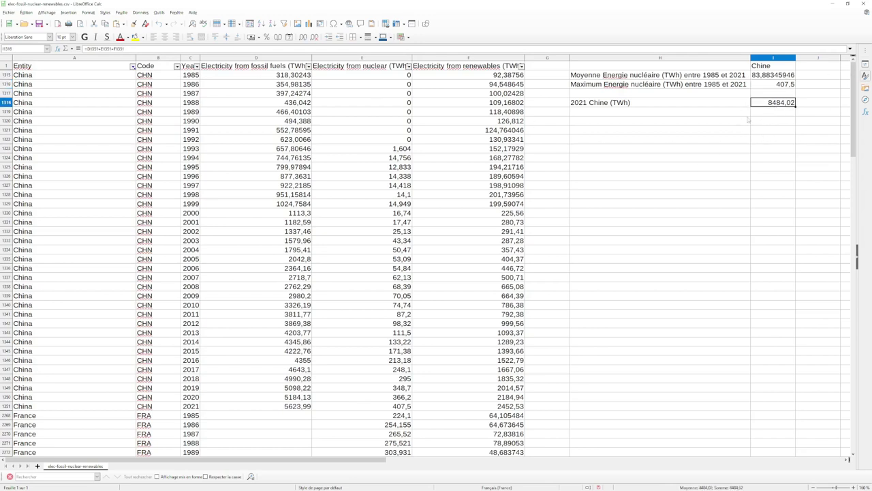
{"action": "left_click", "coordinate": [766, 148]}
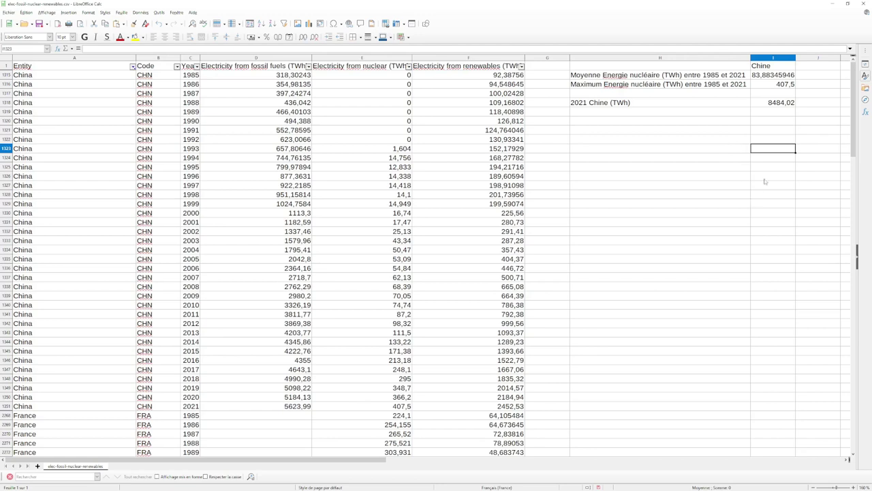
{"action": "left_click", "coordinate": [781, 140]}
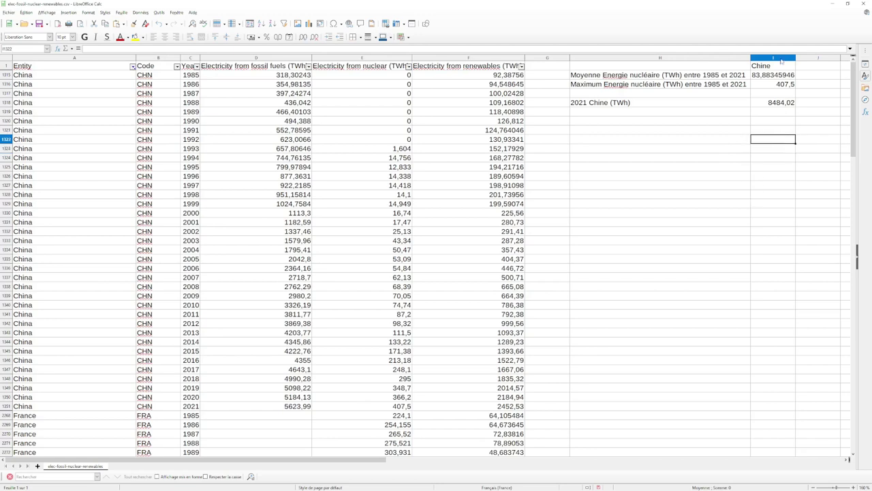
Clear all contents of columns H and I, removing the labels and calculations
{"action": "left_click_drag", "start_coordinate": [782, 59], "coordinate": [714, 59]}
{"action": "key", "text": "Delete"}
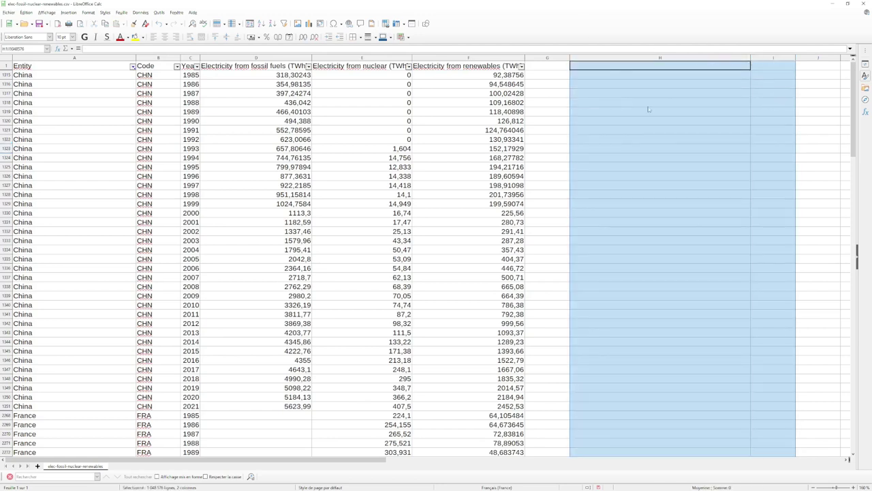
{"action": "left_click", "coordinate": [617, 130]}
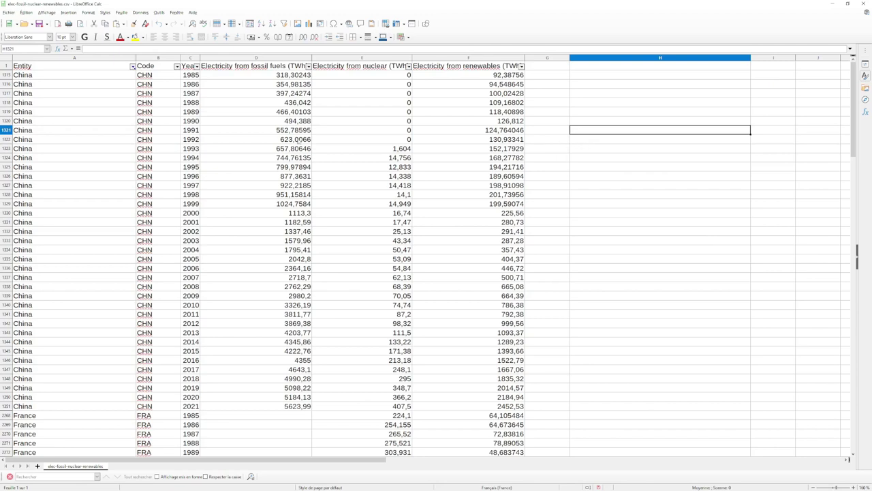
Filter the Year column to show only 2021
{"action": "left_click", "coordinate": [196, 66]}
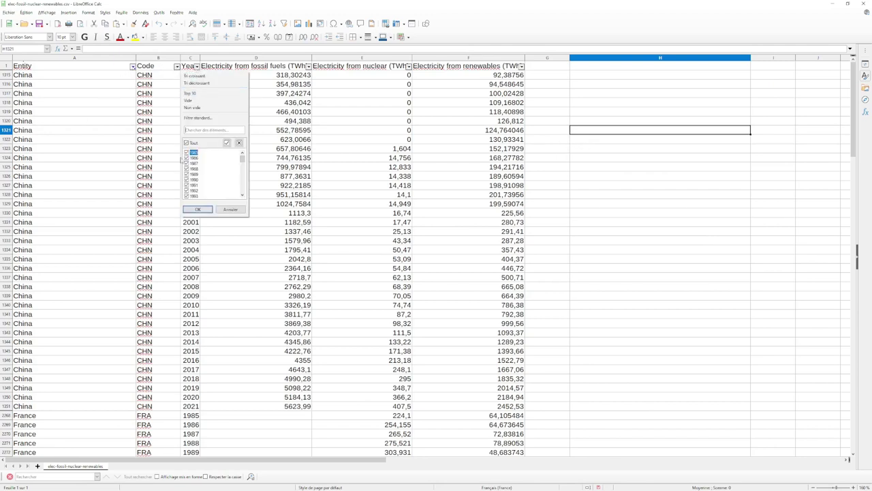
{"action": "left_click", "coordinate": [186, 142]}
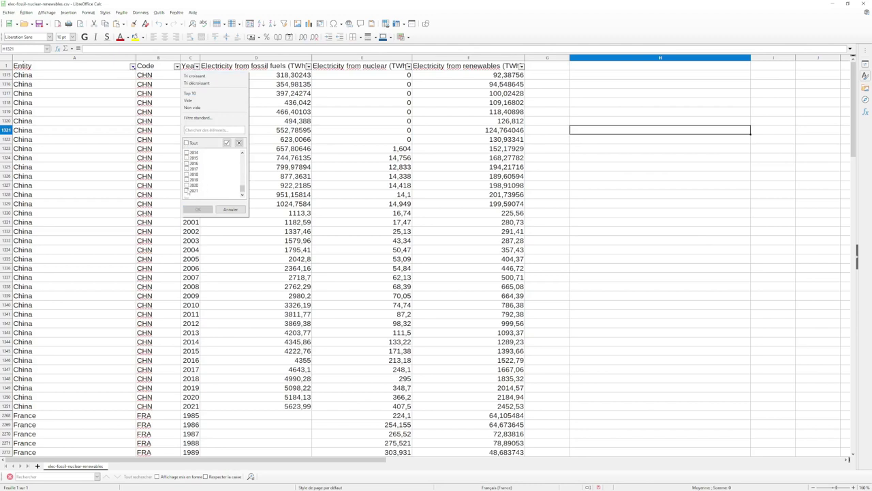
{"action": "left_click", "coordinate": [195, 212]}
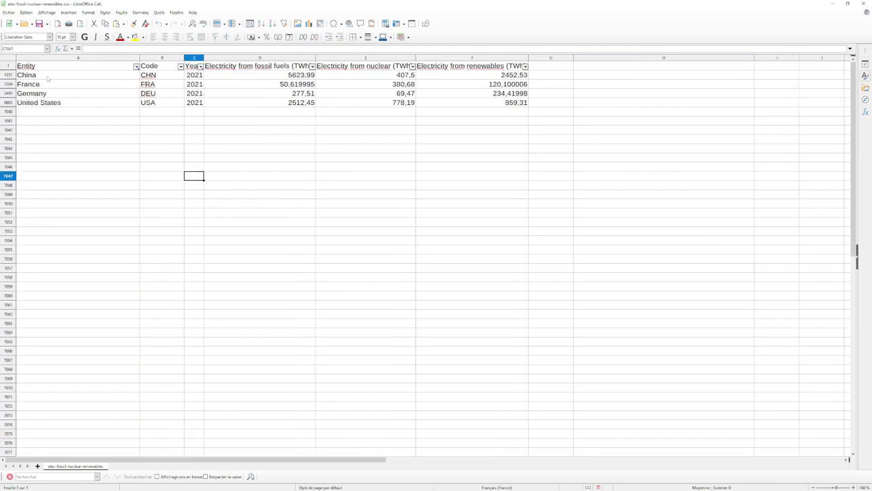
Check the filtered rows for China, France, Germany and the United States and their year values
{"action": "left_click", "coordinate": [48, 78]}
{"action": "left_click", "coordinate": [41, 85]}
{"action": "left_click", "coordinate": [42, 93]}
{"action": "left_click", "coordinate": [43, 103]}
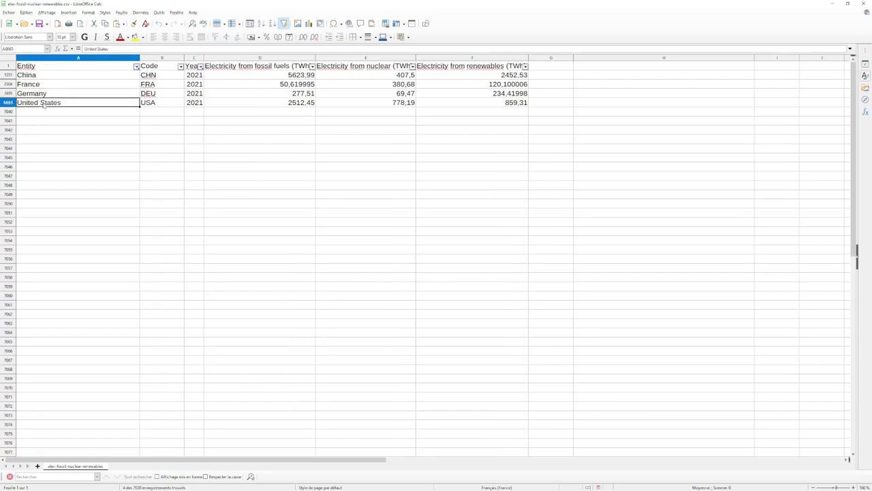
{"action": "left_click", "coordinate": [182, 179]}
{"action": "left_click_drag", "start_coordinate": [200, 78], "coordinate": [202, 111]}
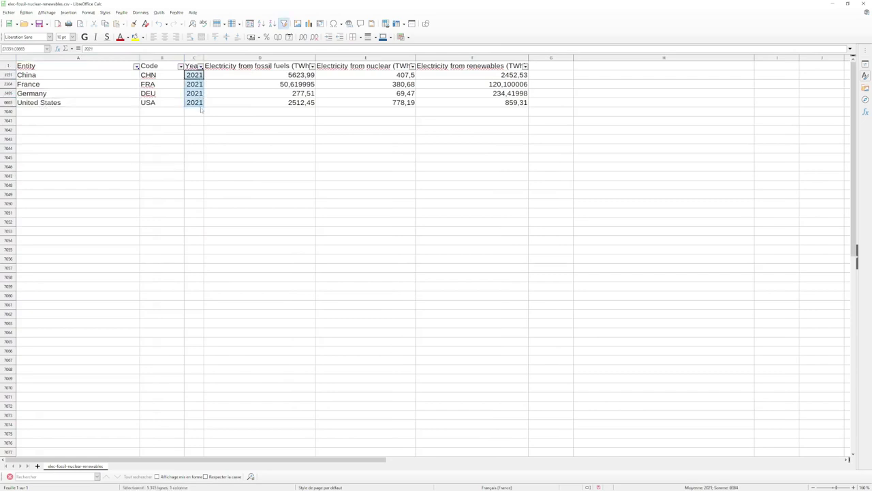
{"action": "left_click", "coordinate": [247, 140]}
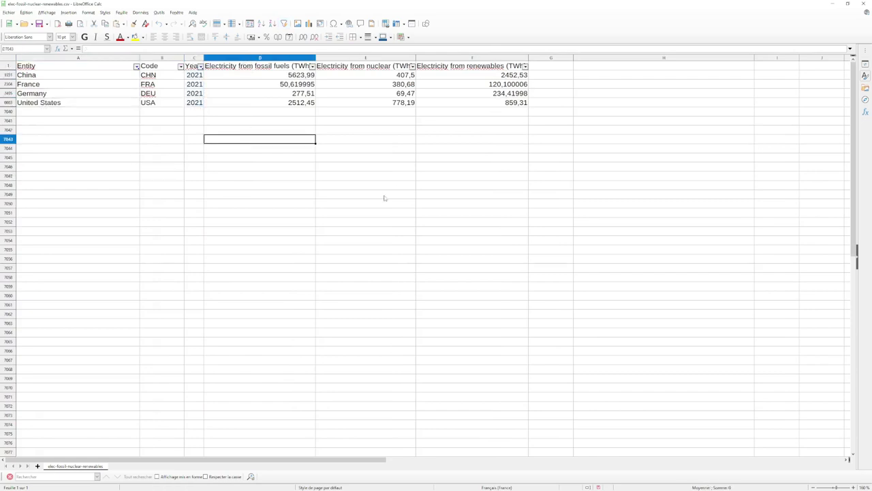
Start a column chart from the whole filtered table, from Entity through Electricity from renewables
{"action": "left_click", "coordinate": [514, 176]}
{"action": "left_click_drag", "start_coordinate": [518, 103], "coordinate": [90, 67]}
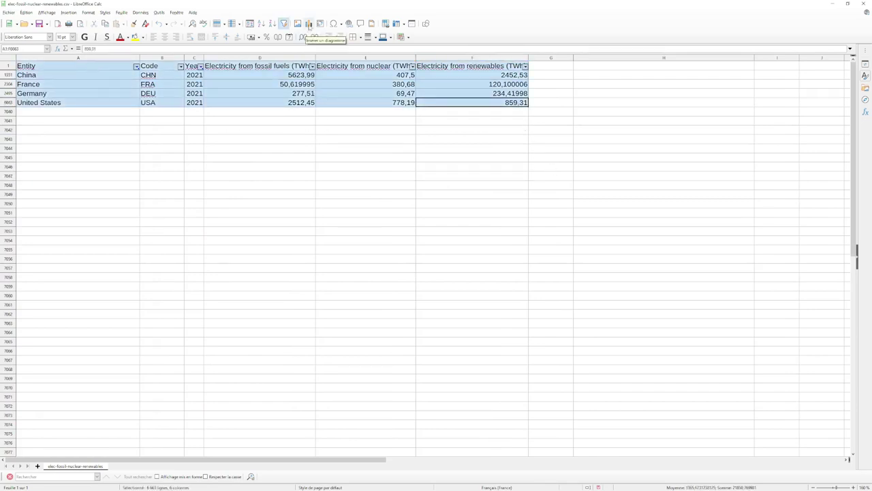
{"action": "left_click", "coordinate": [308, 24]}
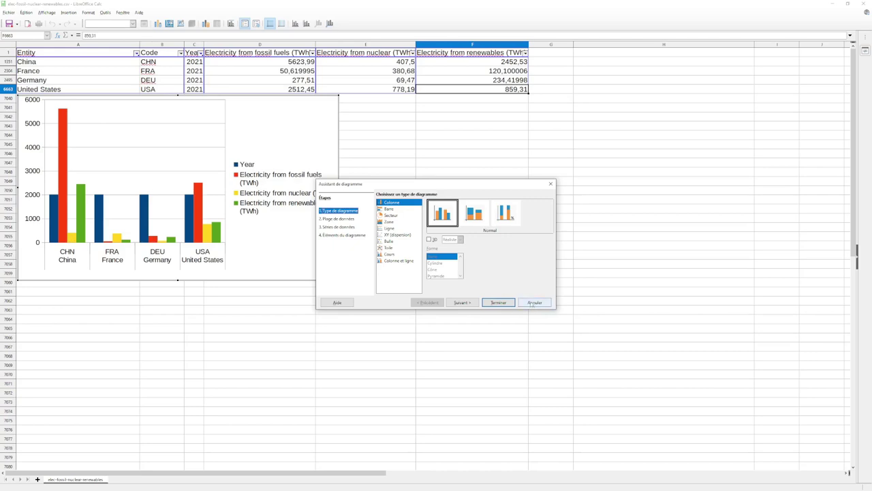
Remove the Year data series from the chart, keeping the fossil fuels, nuclear and renewables series, and finish the chart
{"action": "left_click", "coordinate": [338, 218]}
{"action": "left_click", "coordinate": [337, 226]}
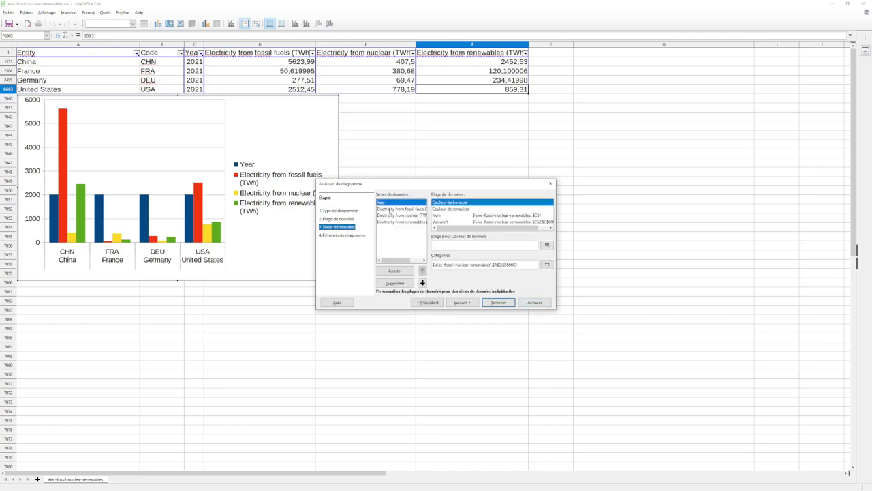
{"action": "left_click", "coordinate": [395, 283]}
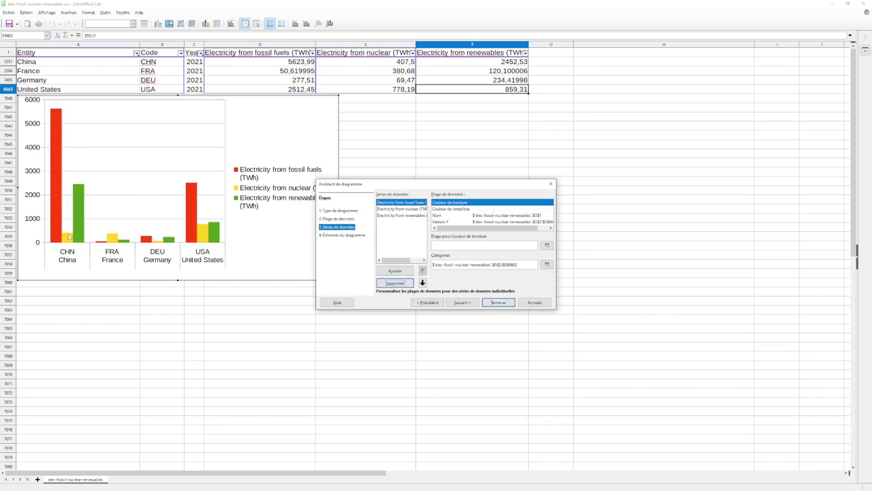
{"action": "left_click", "coordinate": [502, 302]}
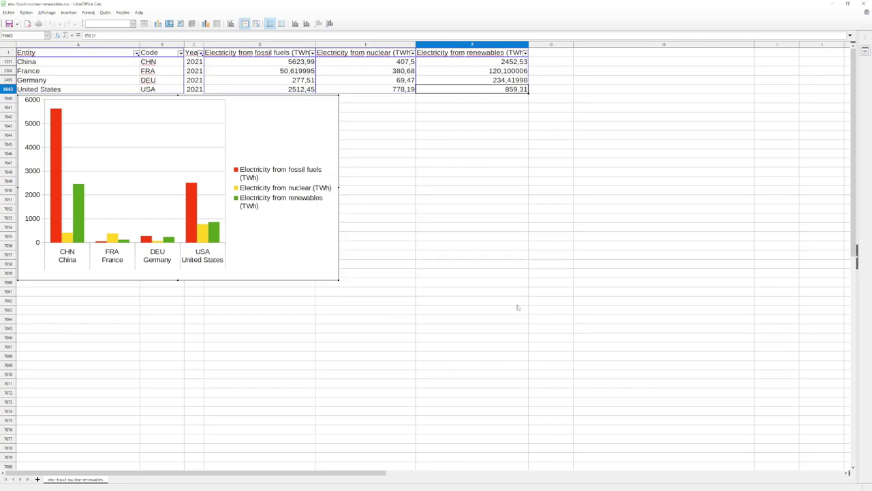
{"action": "left_click", "coordinate": [381, 286]}
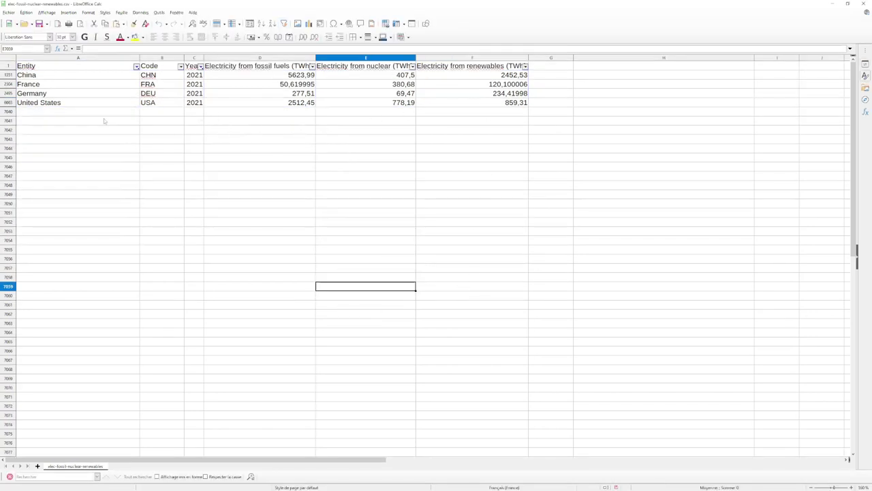
{"action": "left_click_drag", "start_coordinate": [88, 106], "coordinate": [75, 66]}
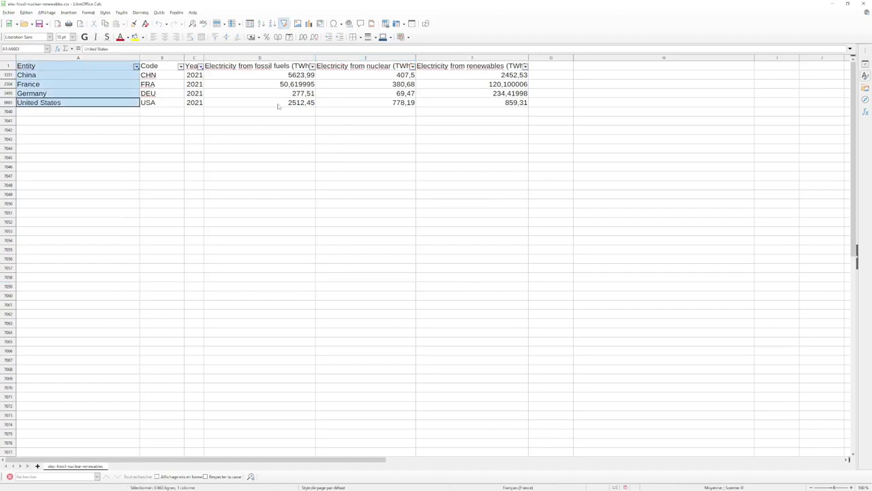
{"action": "left_click_drag", "start_coordinate": [280, 103], "coordinate": [368, 68], "text": "ctrl"}
{"action": "left_click_drag", "start_coordinate": [486, 60], "coordinate": [509, 63], "text": "ctrl"}
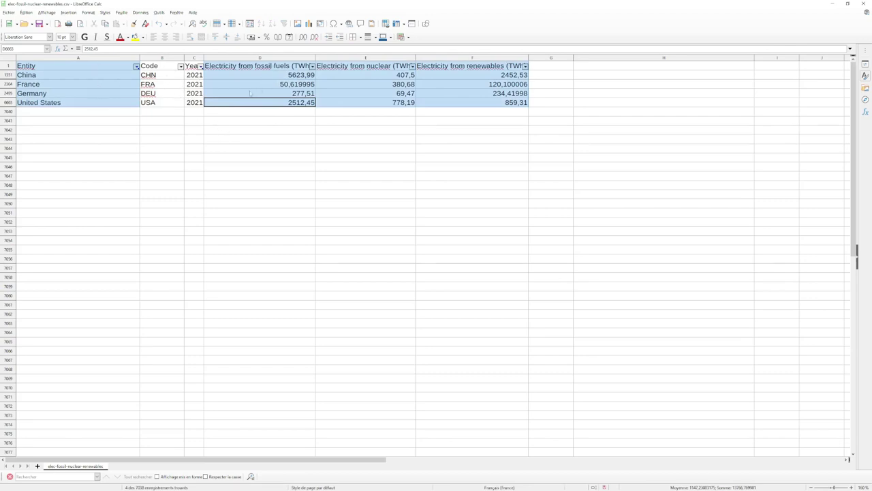
{"action": "left_click", "coordinate": [288, 140]}
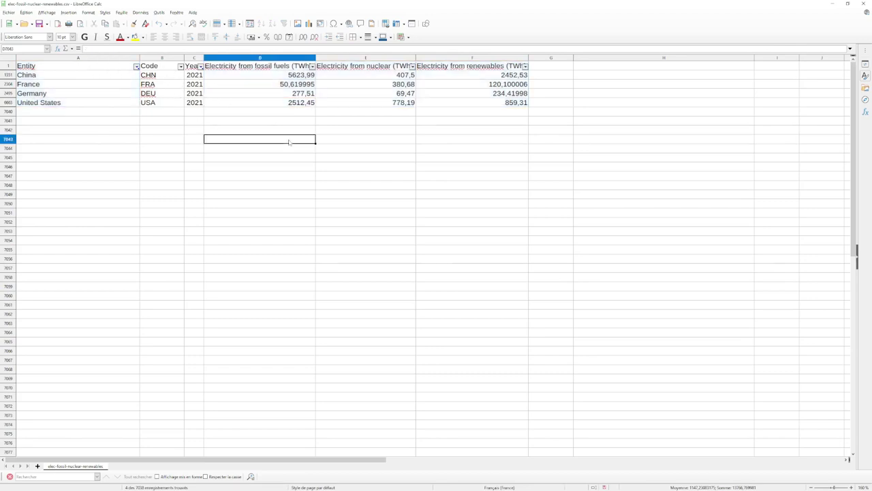
{"action": "left_click_drag", "start_coordinate": [74, 70], "coordinate": [69, 102]}
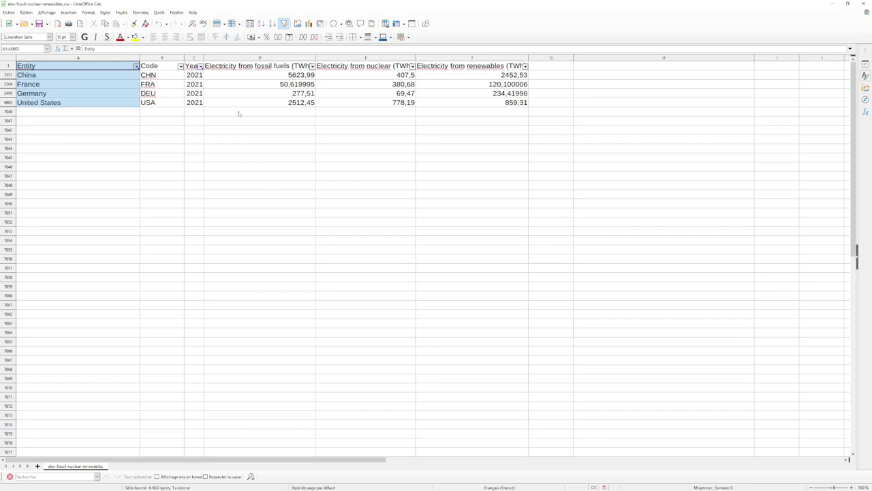
{"action": "left_click_drag", "start_coordinate": [236, 68], "coordinate": [494, 103]}
{"action": "left_click", "coordinate": [290, 161]}
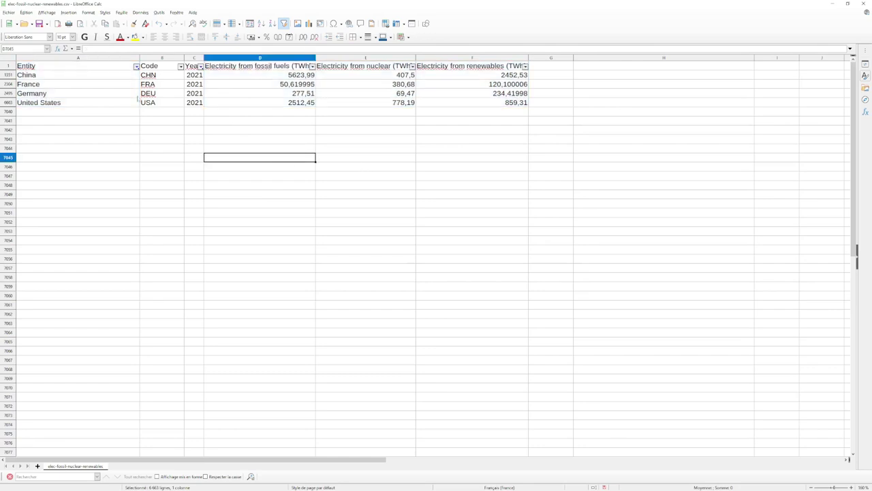
Start a column chart from only the Entity column and the fossil fuels, nuclear and renewables columns, leaving out Code and Year
{"action": "left_click_drag", "start_coordinate": [115, 68], "coordinate": [110, 106]}
{"action": "left_click_drag", "start_coordinate": [253, 68], "coordinate": [300, 96]}
{"action": "left_click_drag", "start_coordinate": [358, 68], "coordinate": [357, 103]}
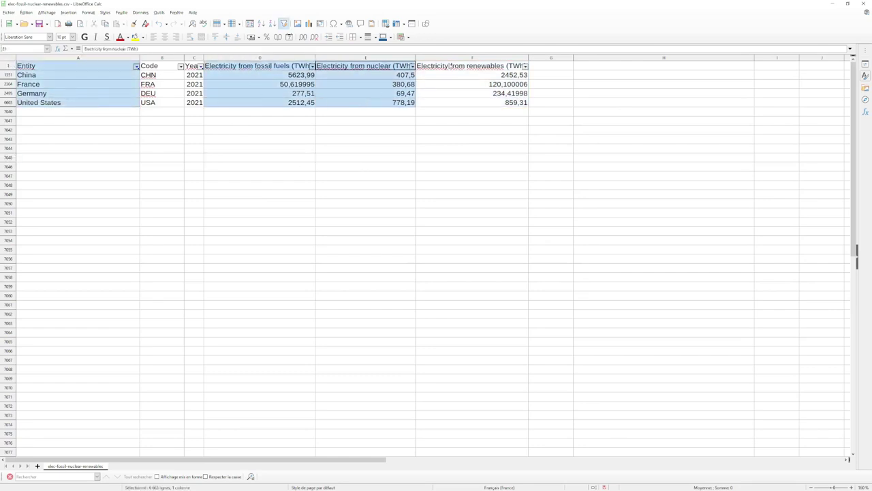
{"action": "left_click_drag", "start_coordinate": [450, 66], "coordinate": [449, 101]}
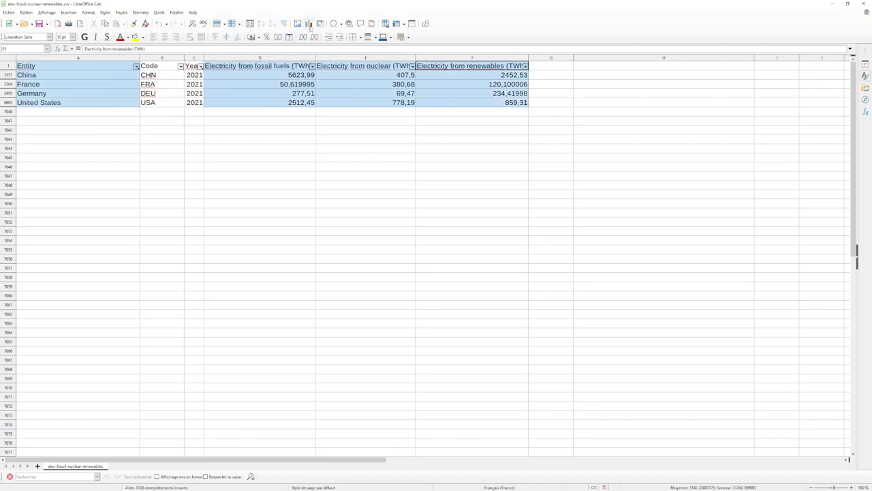
{"action": "left_click", "coordinate": [309, 23]}
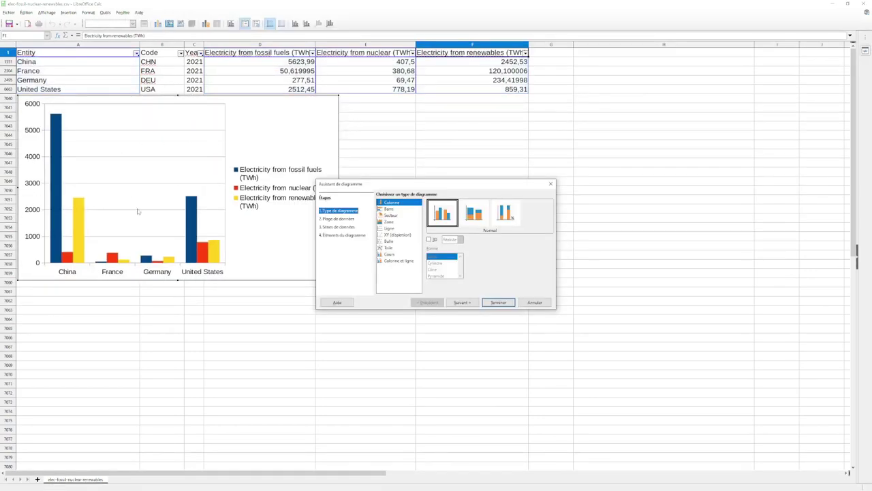
{"action": "left_click_drag", "start_coordinate": [370, 184], "coordinate": [459, 154]}
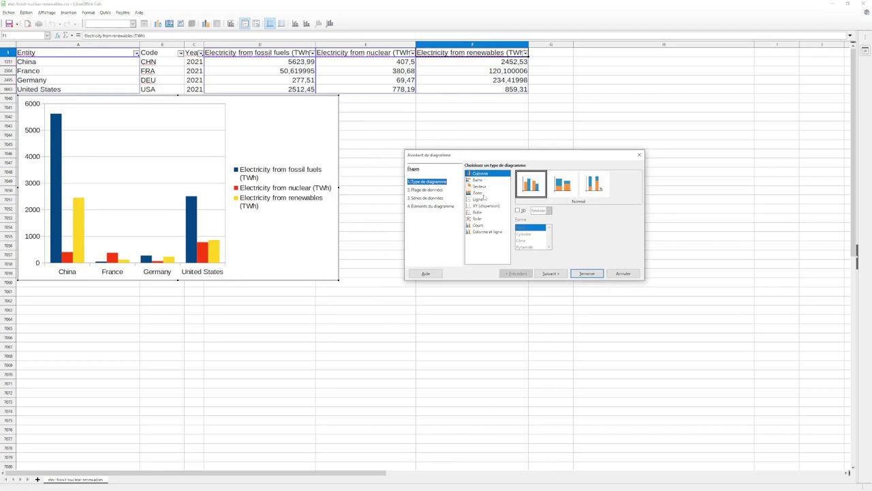
Preview the data as area, XY (scatter) and line charts, and return to the column type
{"action": "left_click", "coordinate": [480, 192]}
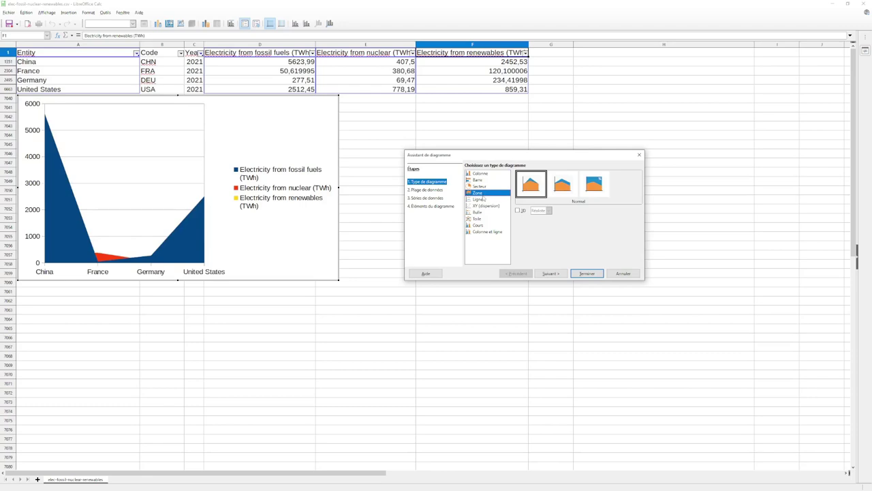
{"action": "left_click", "coordinate": [481, 206]}
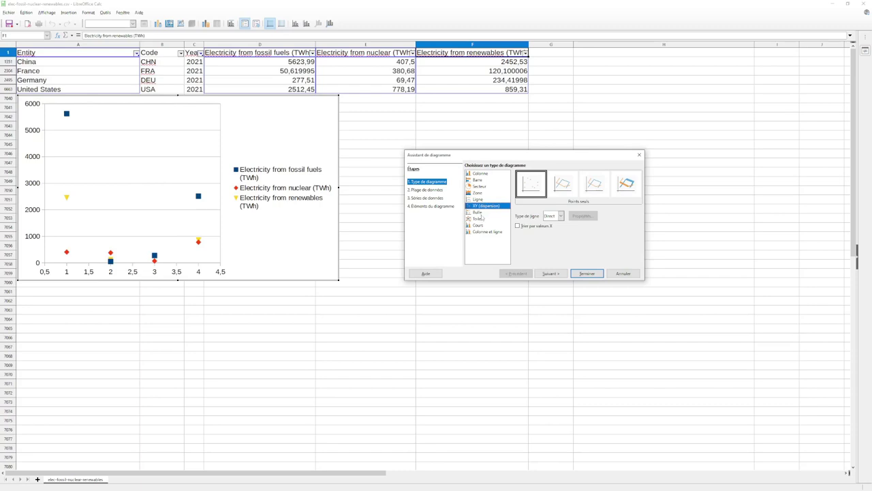
{"action": "left_click", "coordinate": [478, 200]}
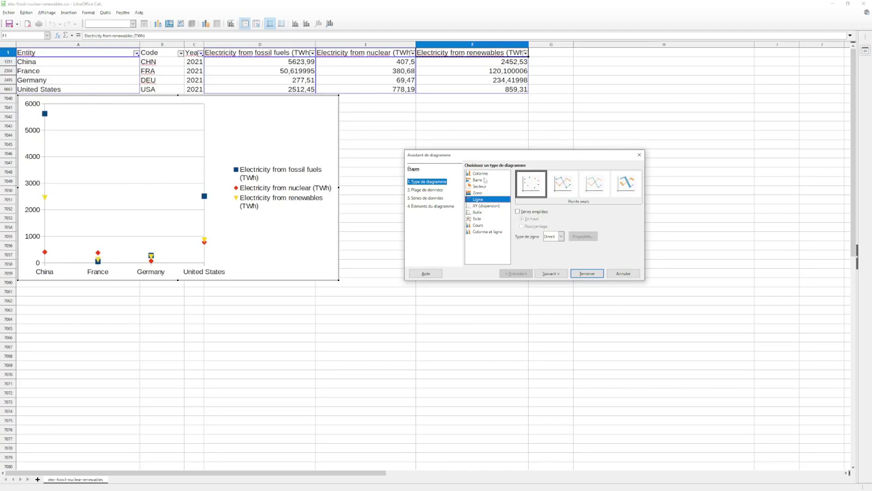
{"action": "left_click", "coordinate": [480, 174]}
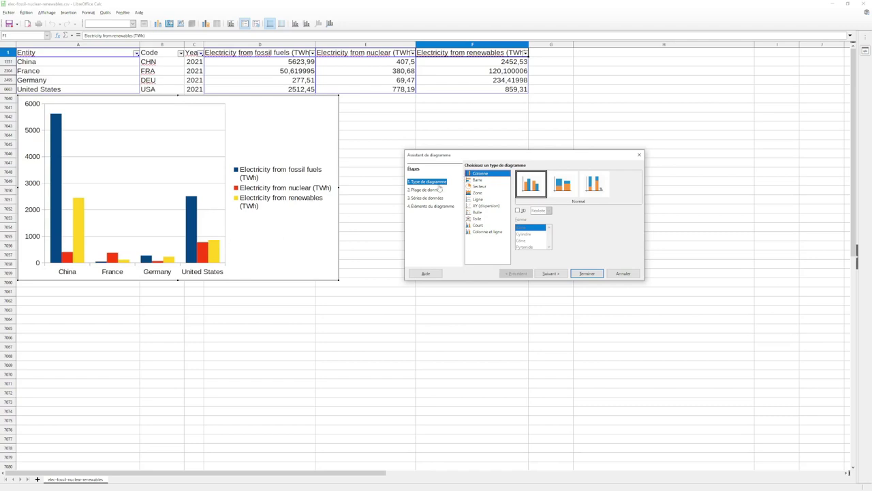
Try the stacked column variant for the four countries' electricity sources and close the chart wizard
{"action": "left_click", "coordinate": [568, 189]}
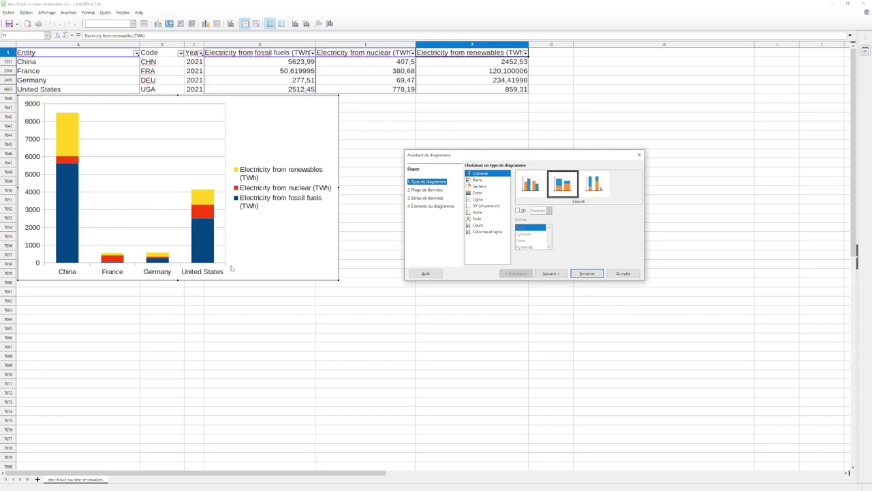
{"action": "left_click", "coordinate": [623, 273]}
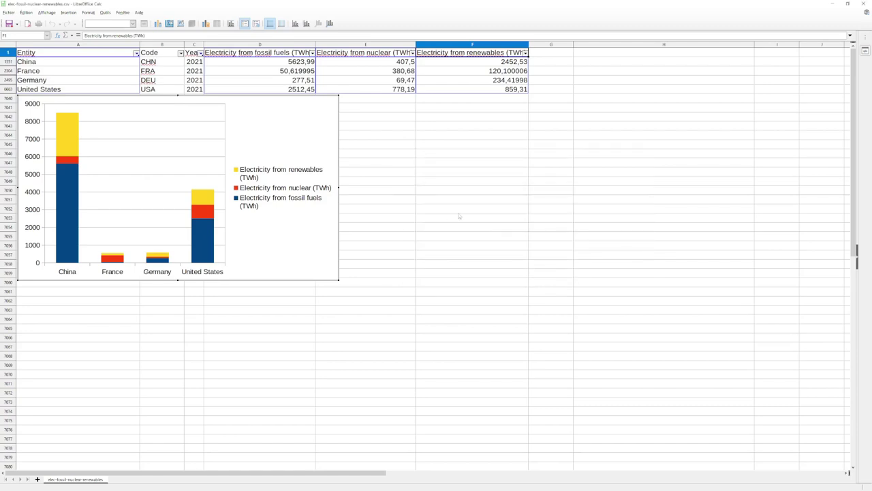
{"action": "left_click", "coordinate": [446, 216]}
{"action": "left_click", "coordinate": [446, 214]}
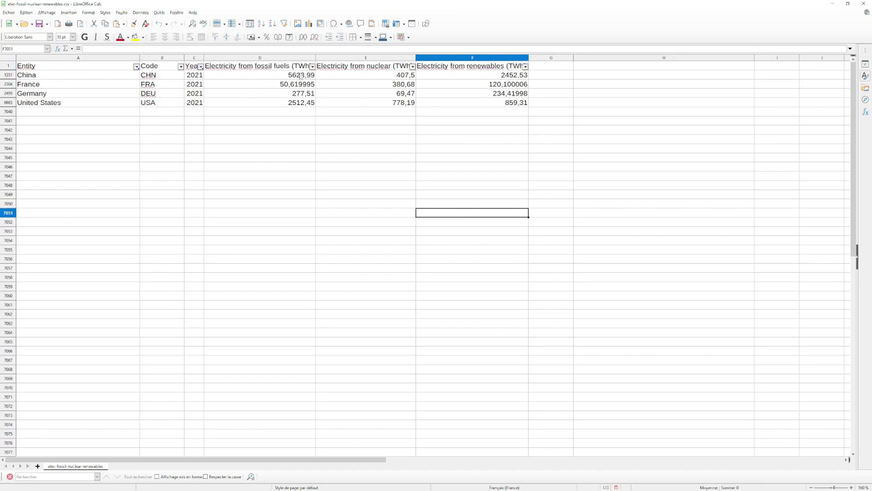
Add the header "Total (TWh)" in G1, beside the renewables column
{"action": "left_click", "coordinate": [278, 77]}
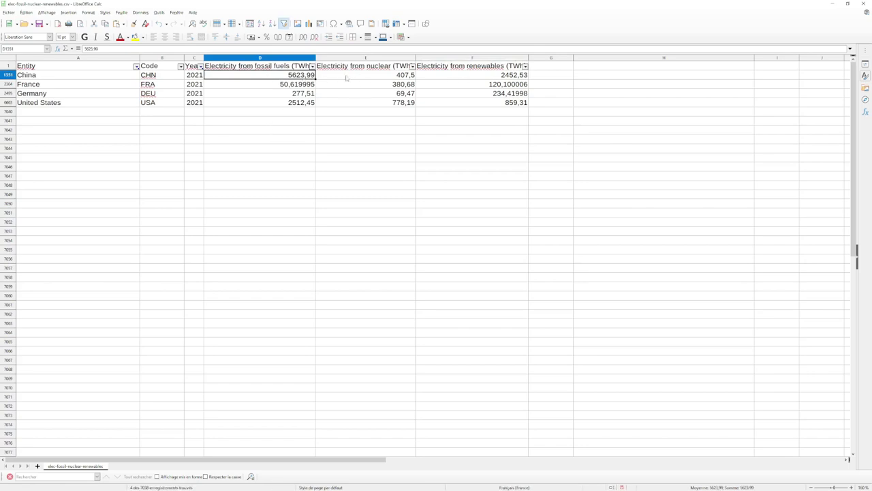
{"action": "left_click", "coordinate": [568, 69]}
{"action": "type", "text": "So"}
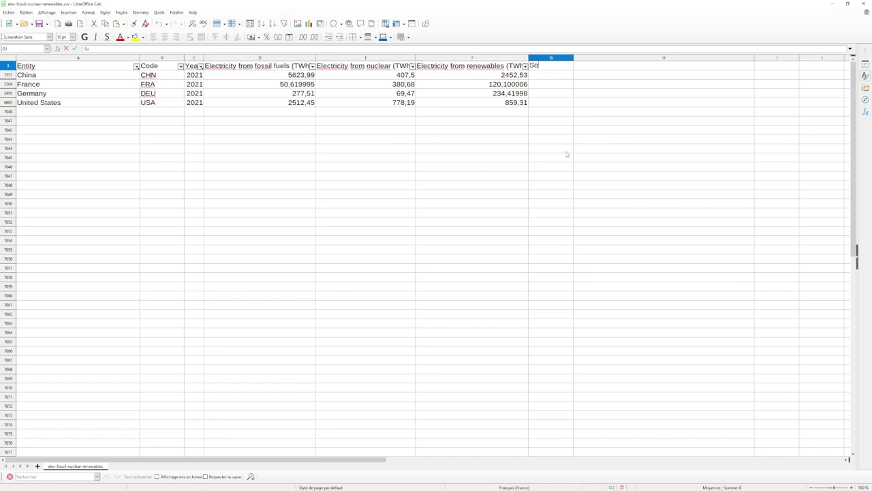
{"action": "key", "text": "BackSpace"}
{"action": "key", "text": "BackSpace"}
{"action": "type", "text": "Total (TWh"}
{"action": "key", "text": "Return"}
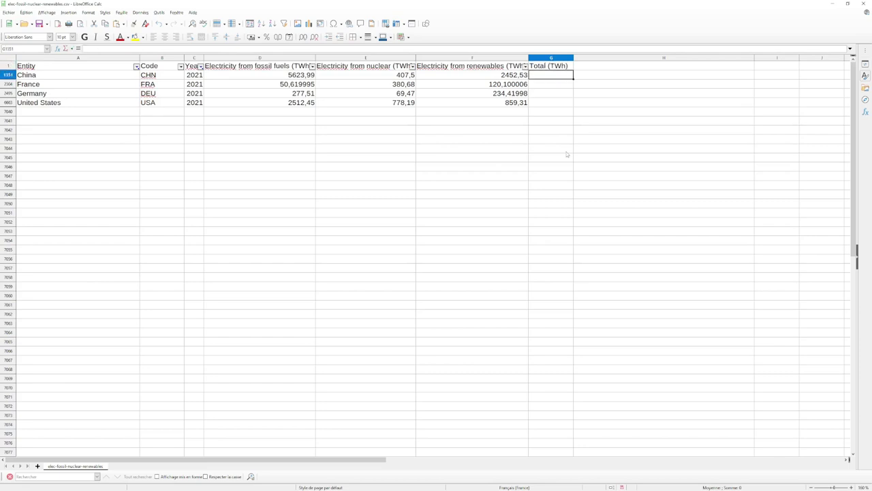
Calculate China's total in G1351 by adding its fossil, nuclear and renewable cells with =D1351+E1351+F1351
{"action": "type", "text": "="}
{"action": "left_click", "coordinate": [275, 75]}
{"action": "type", "text": "+"}
{"action": "left_click", "coordinate": [354, 76]}
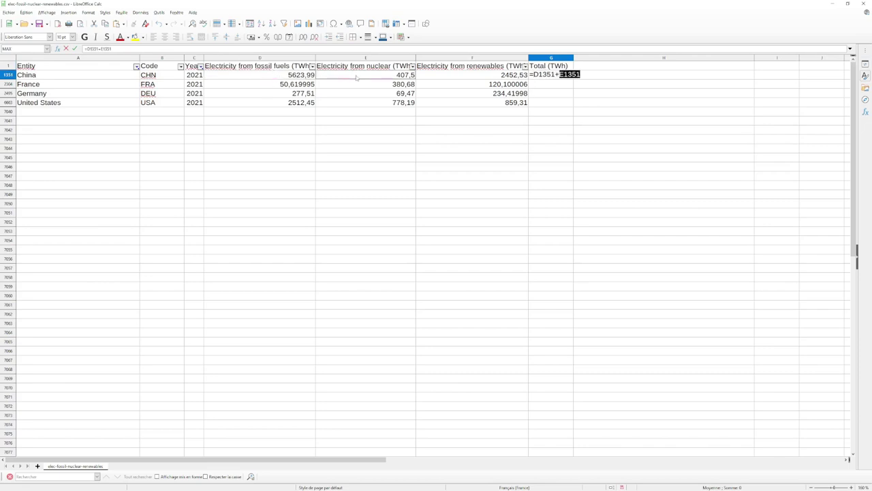
{"action": "type", "text": "+"}
{"action": "left_click", "coordinate": [456, 78]}
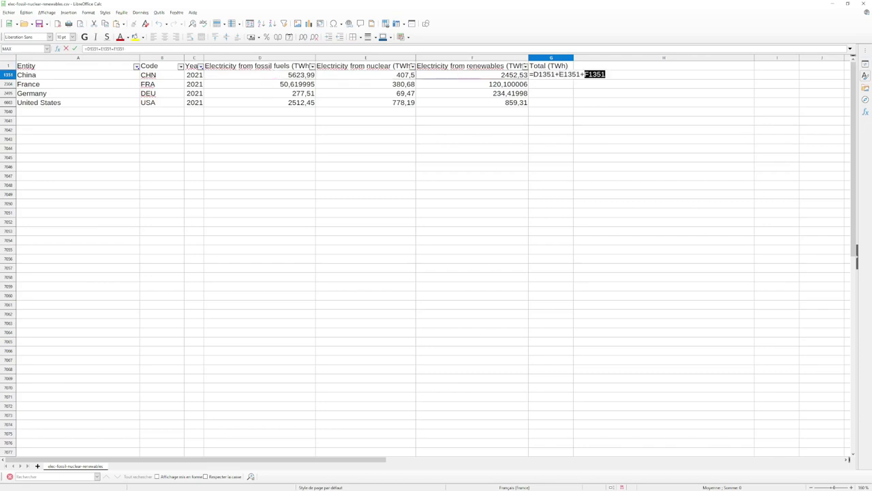
{"action": "key", "text": "Return"}
Replace China's total in G1351 with the formula =SOMME(D1351:F1351)
{"action": "left_click", "coordinate": [559, 76]}
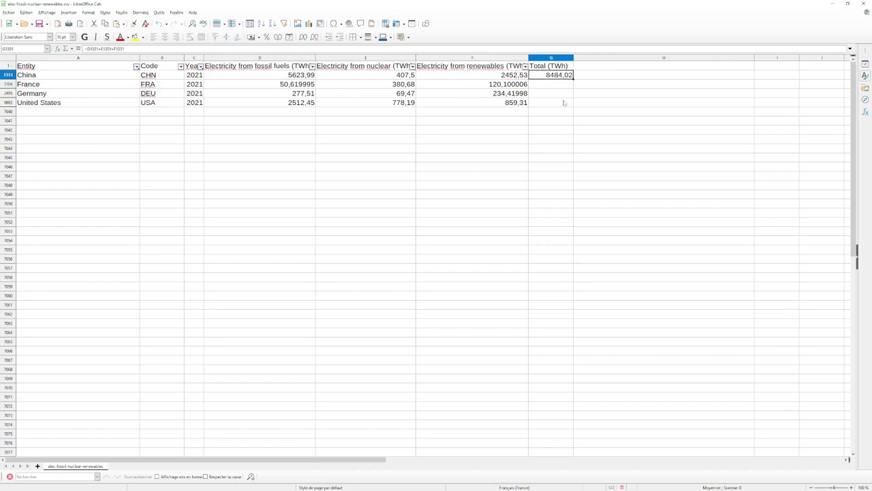
{"action": "type", "text": "=SOMME("}
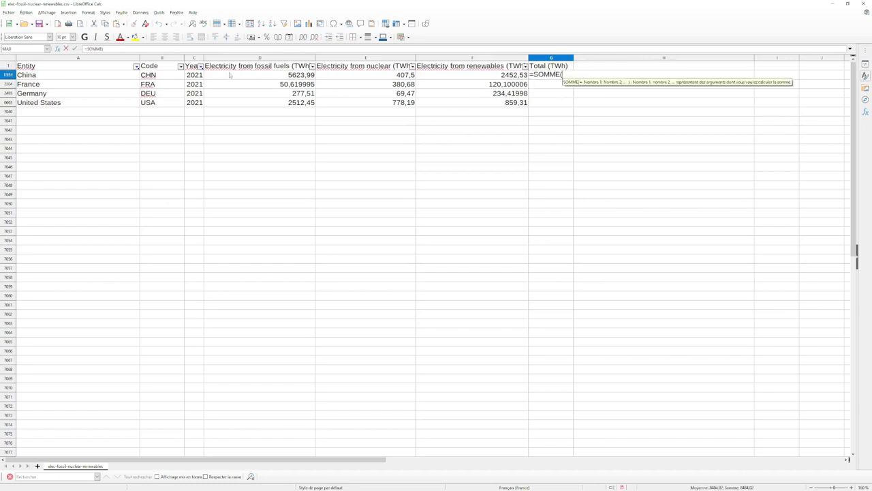
{"action": "left_click_drag", "start_coordinate": [230, 77], "coordinate": [517, 77]}
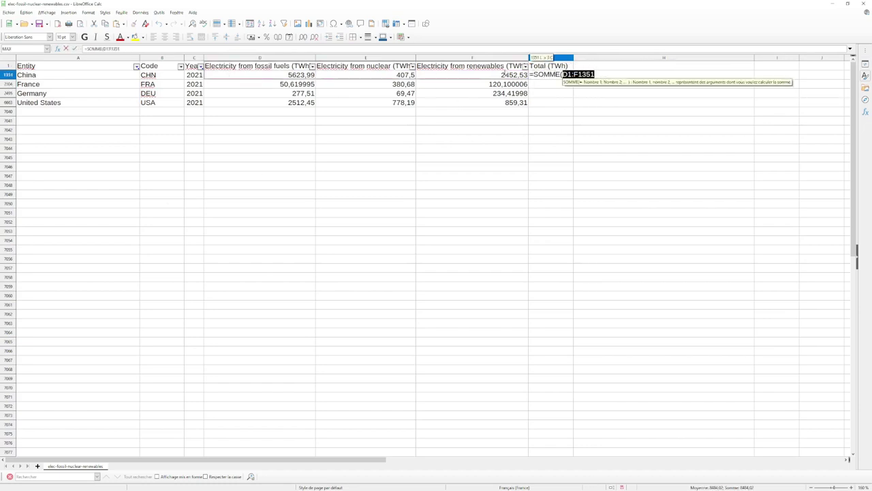
{"action": "key", "text": "Return"}
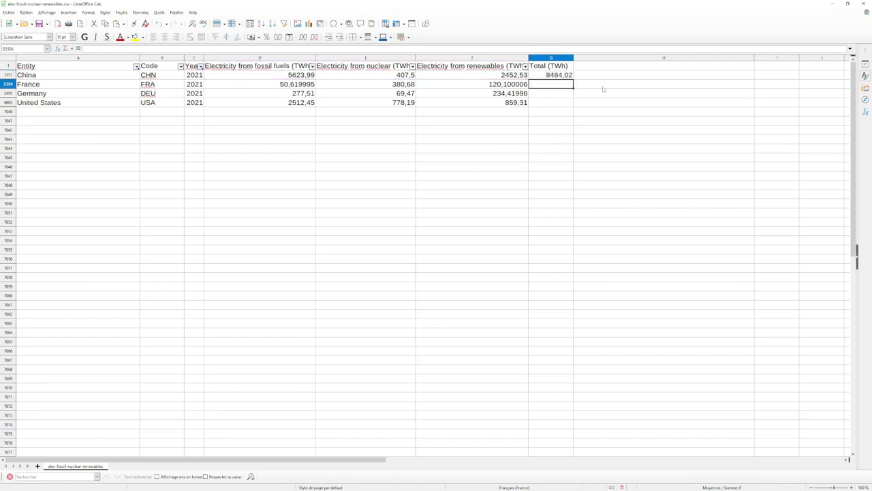
Fill China's total formula down column G to the France, Germany and United States rows
{"action": "key", "text": "Up"}
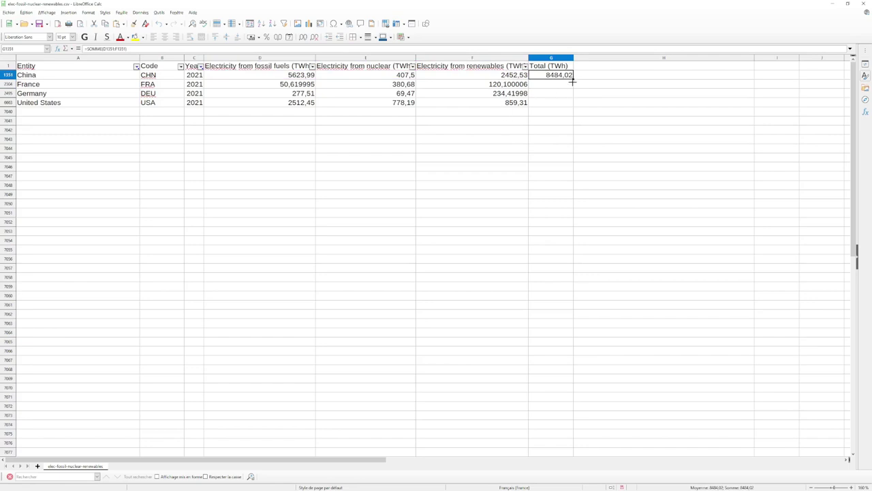
{"action": "left_click_drag", "start_coordinate": [572, 80], "coordinate": [571, 103]}
{"action": "left_click", "coordinate": [566, 148]}
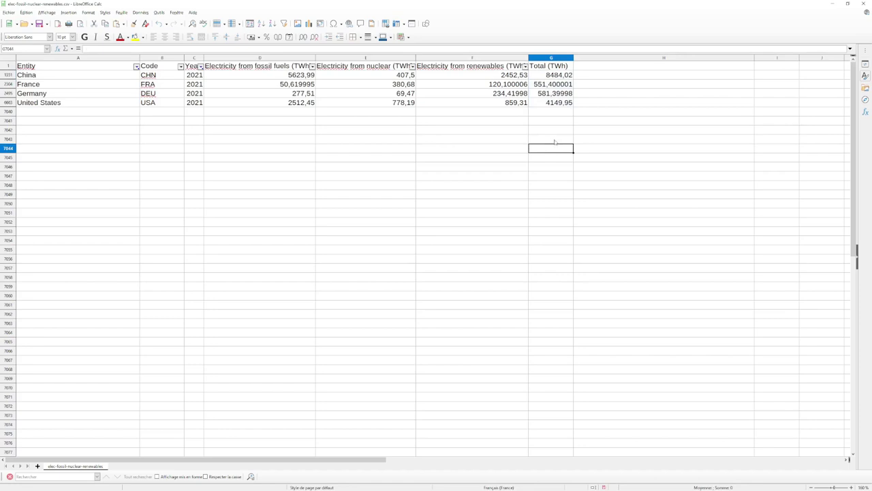
{"action": "left_click_drag", "start_coordinate": [553, 74], "coordinate": [555, 102]}
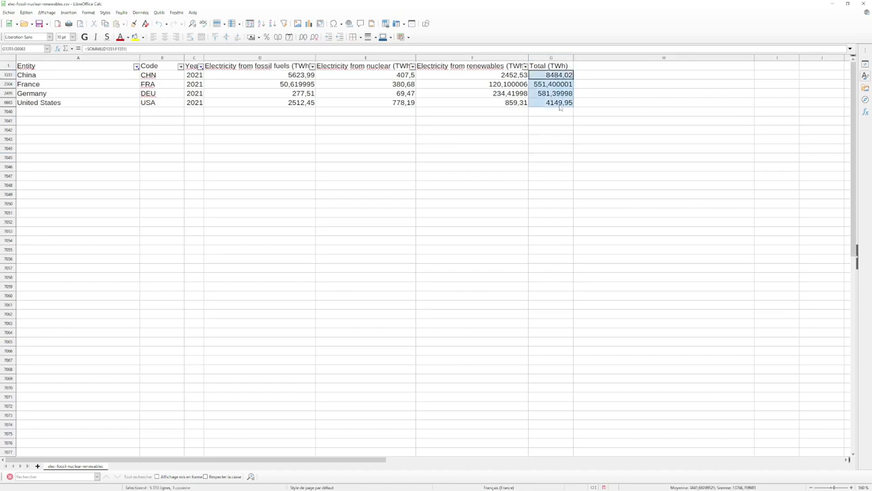
{"action": "left_click", "coordinate": [555, 58]}
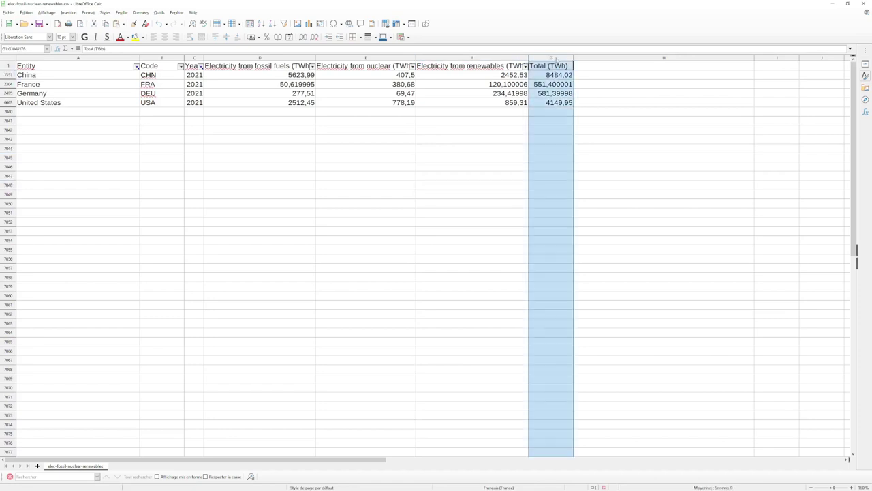
{"action": "right_click", "coordinate": [556, 59]}
{"action": "left_click", "coordinate": [692, 120]}
Add the header "% Fossiles" in H1, beside the total column, and narrow column H to fit it
{"action": "left_click", "coordinate": [613, 70]}
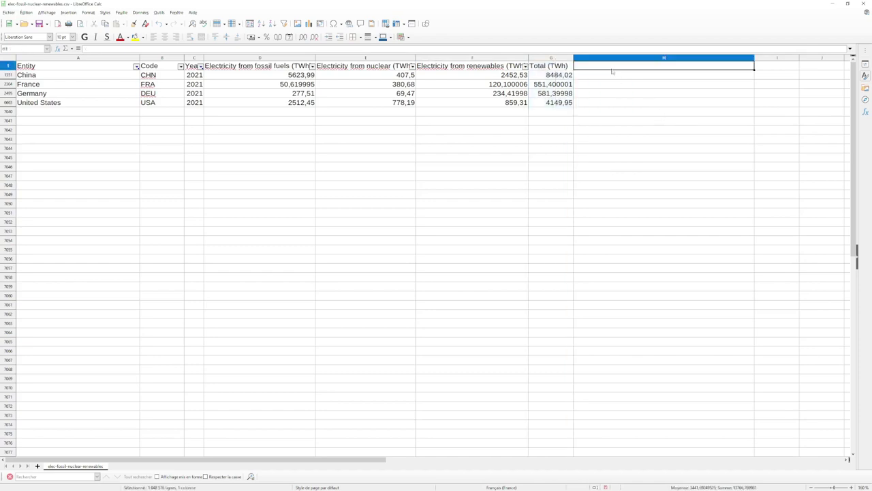
{"action": "type", "text": "%"}
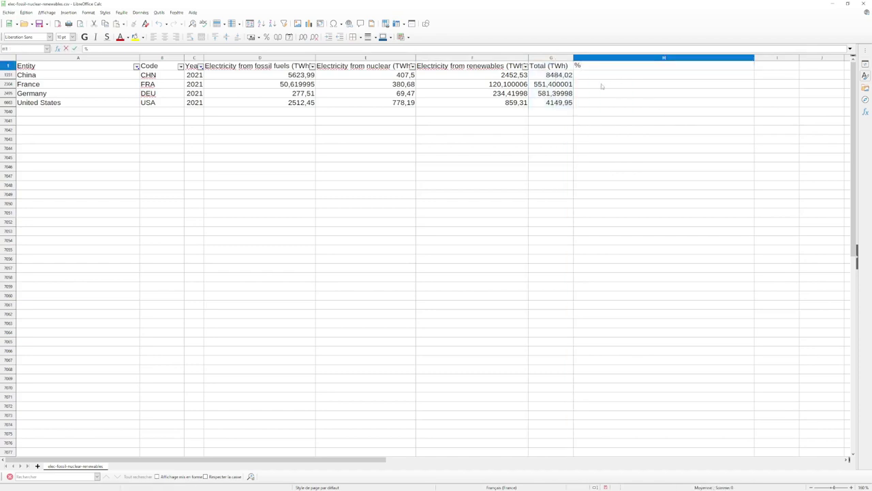
{"action": "key", "text": "BackSpace"}
{"action": "type", "text": "% Fossiles"}
{"action": "key", "text": "Return"}
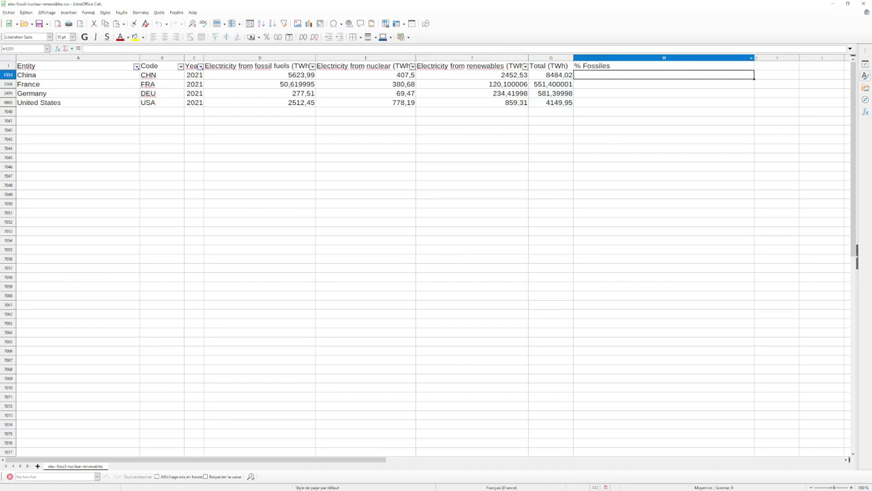
{"action": "left_click_drag", "start_coordinate": [754, 58], "coordinate": [615, 76]}
Add the headers "% Nucléaire" in I1 and "% Renouvelable" in J1, fitting column J's width to its header
{"action": "left_click", "coordinate": [624, 68]}
{"action": "type", "text": "%"}
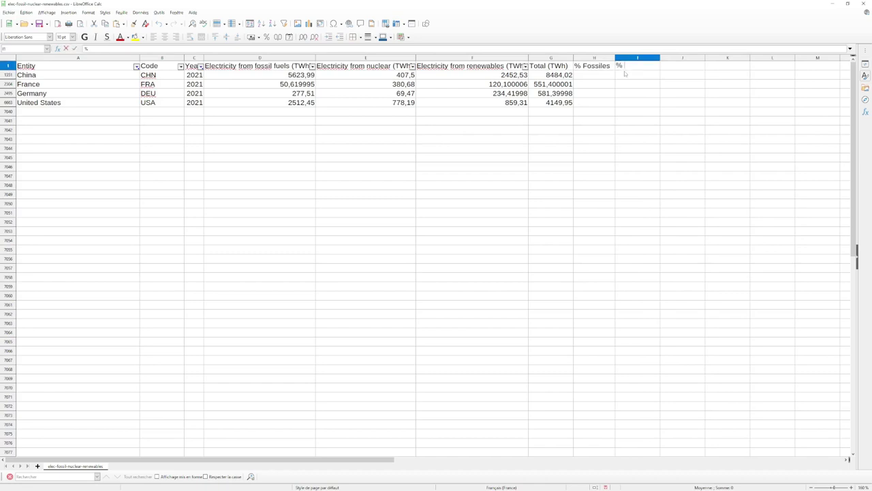
{"action": "type", "text": "aire"}
{"action": "key", "text": "Return"}
{"action": "key", "text": "Up"}
{"action": "key", "text": "Right"}
{"action": "type", "text": "%"}
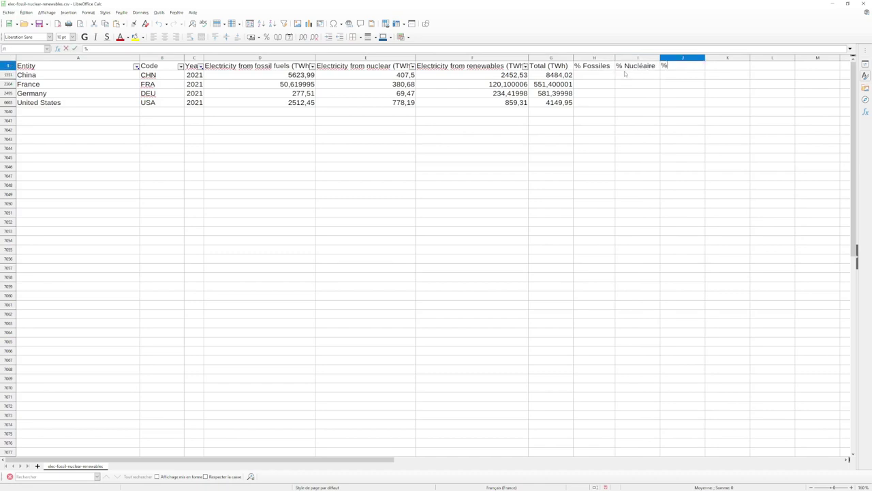
{"action": "type", "text": " Renouvelable"}
{"action": "key", "text": "Return"}
{"action": "double_click", "coordinate": [705, 57]}
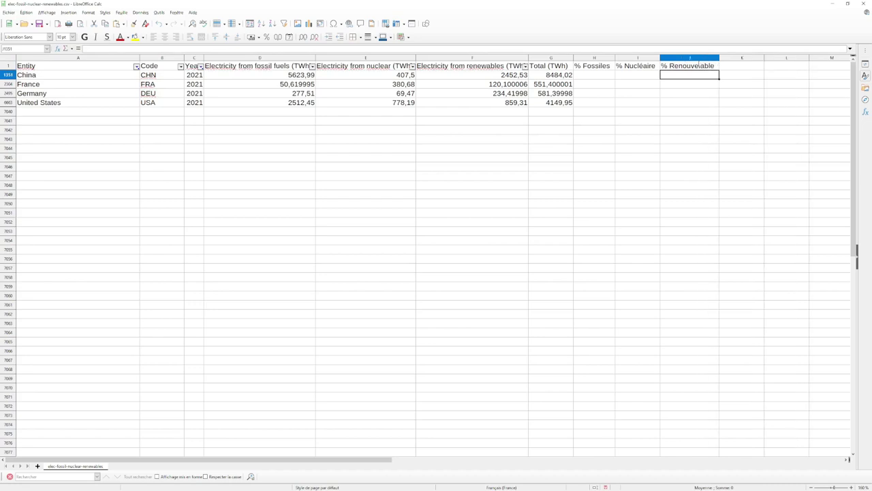
Calculate China's fossil fuel share in H1351 with the formula =D1351/G1351
{"action": "left_click", "coordinate": [637, 120]}
{"action": "left_click", "coordinate": [595, 76]}
{"action": "type", "text": "="}
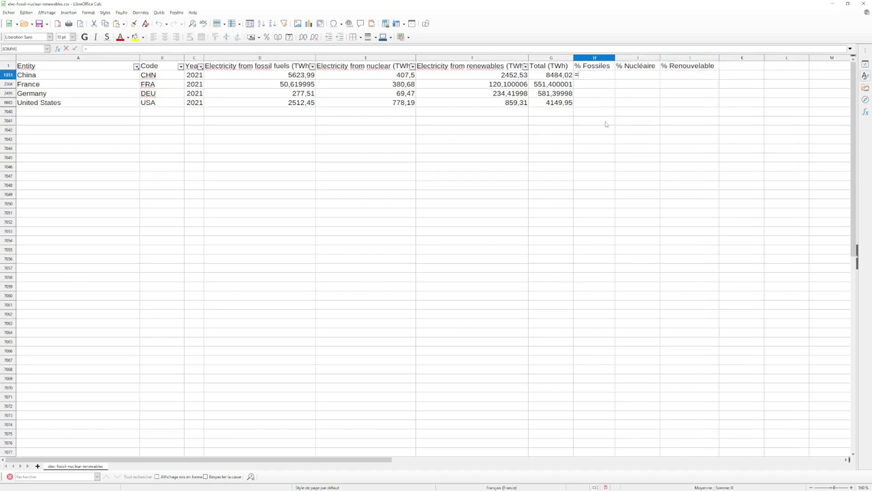
{"action": "left_click", "coordinate": [280, 77]}
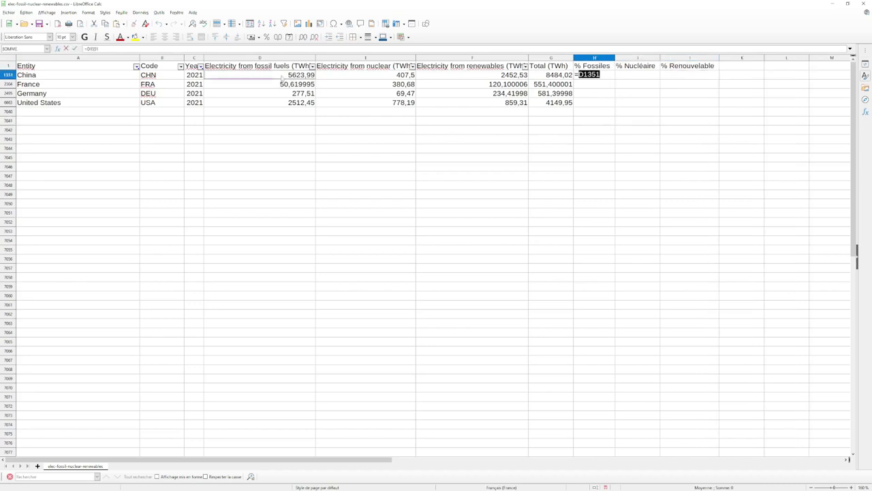
{"action": "type", "text": "/"}
{"action": "left_click", "coordinate": [558, 78]}
{"action": "key", "text": "Return"}
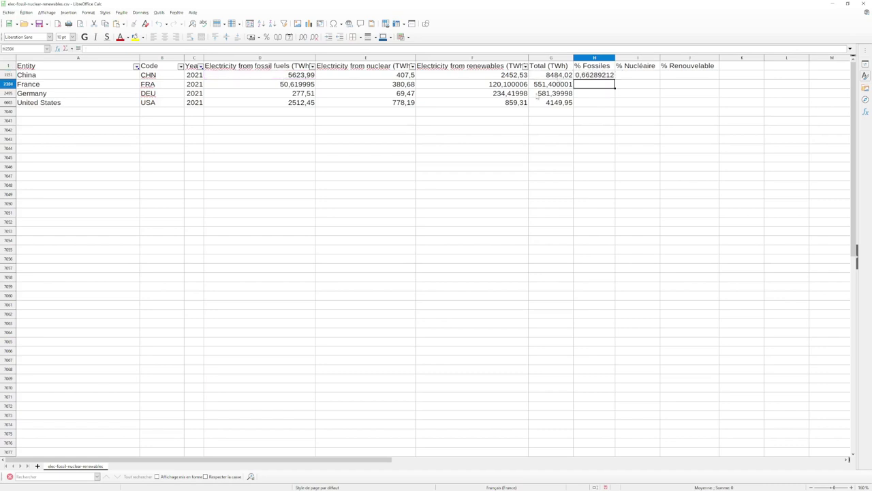
Format China's fossil fuel share in H1351 as a percentage
{"action": "key", "text": "Up"}
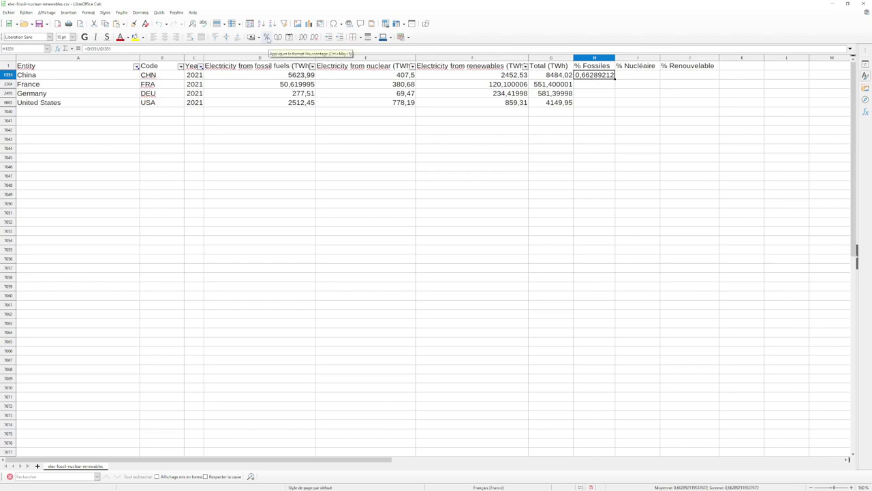
{"action": "left_click", "coordinate": [267, 37]}
{"action": "left_click", "coordinate": [613, 120]}
{"action": "key", "text": "ctrl+Up"}
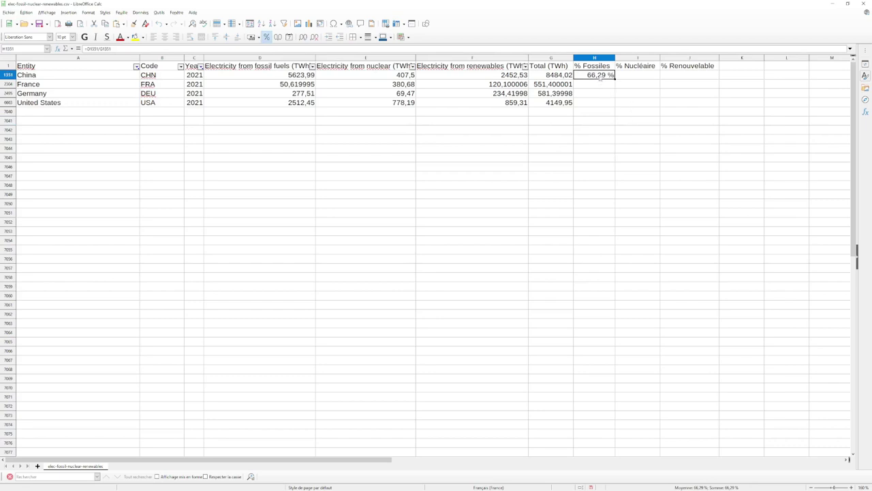
Calculate China's nuclear share in I1351 with the formula =E1351/G1351
{"action": "left_click", "coordinate": [620, 81]}
{"action": "type", "text": "="}
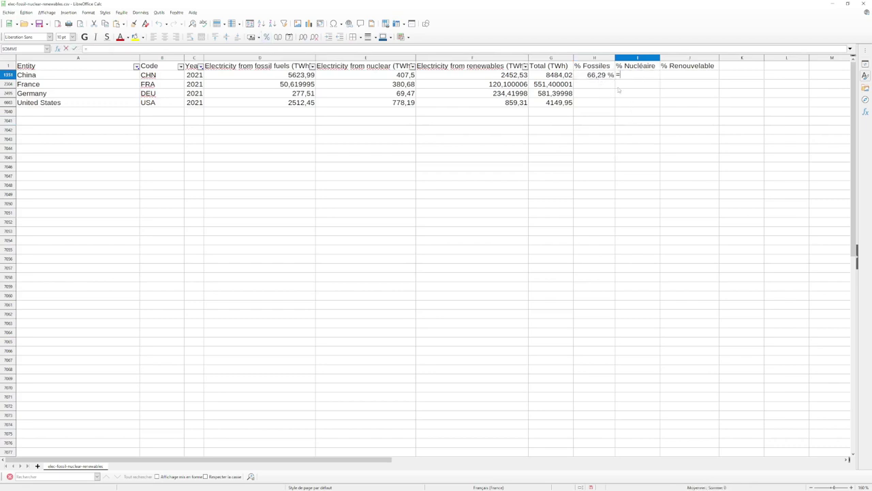
{"action": "left_click", "coordinate": [409, 76]}
{"action": "type", "text": "/"}
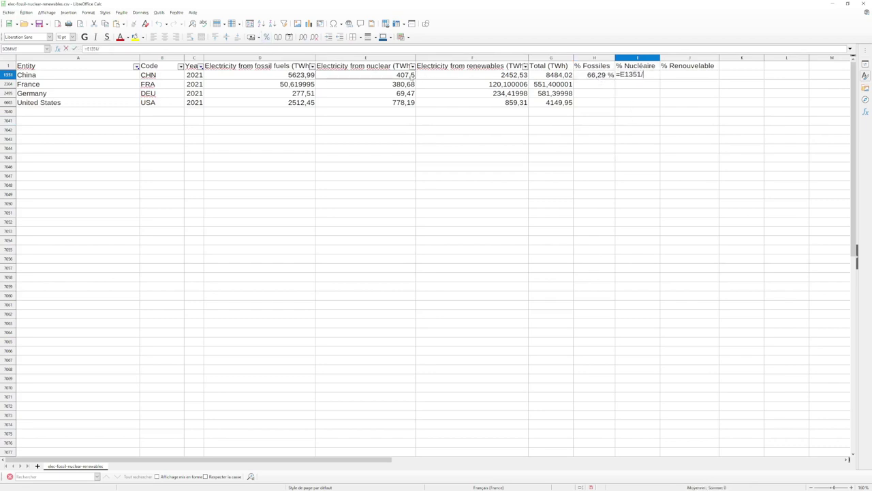
{"action": "left_click", "coordinate": [562, 76]}
{"action": "key", "text": "Return"}
Calculate China's renewable share in J1351 with the formula =F1351/G1351
{"action": "left_click", "coordinate": [698, 78]}
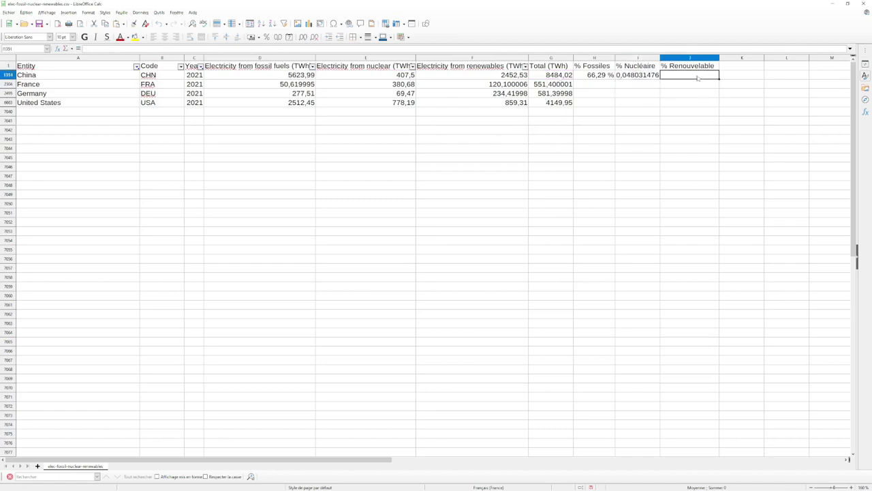
{"action": "type", "text": "="}
{"action": "left_click", "coordinate": [487, 75]}
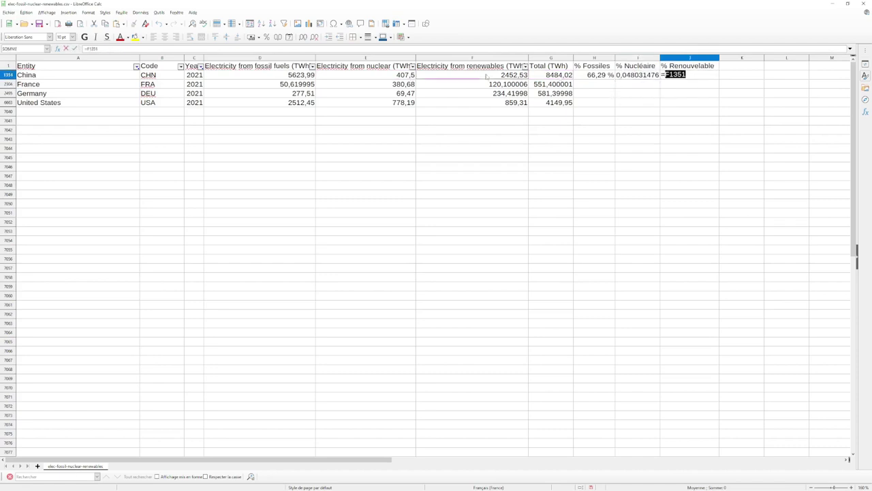
{"action": "type", "text": "/"}
{"action": "left_click", "coordinate": [551, 77]}
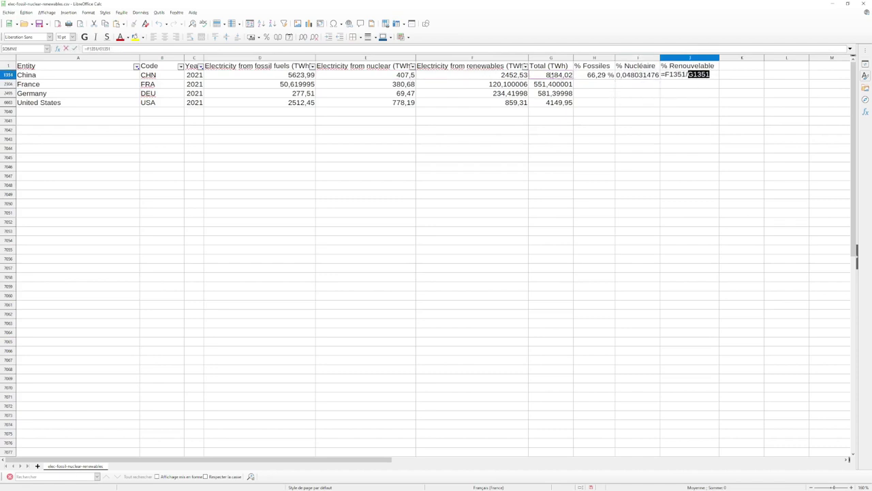
{"action": "key", "text": "Return"}
Format China's nuclear and renewable shares in I1351:J1351 as percentages
{"action": "left_click_drag", "start_coordinate": [646, 77], "coordinate": [688, 76]}
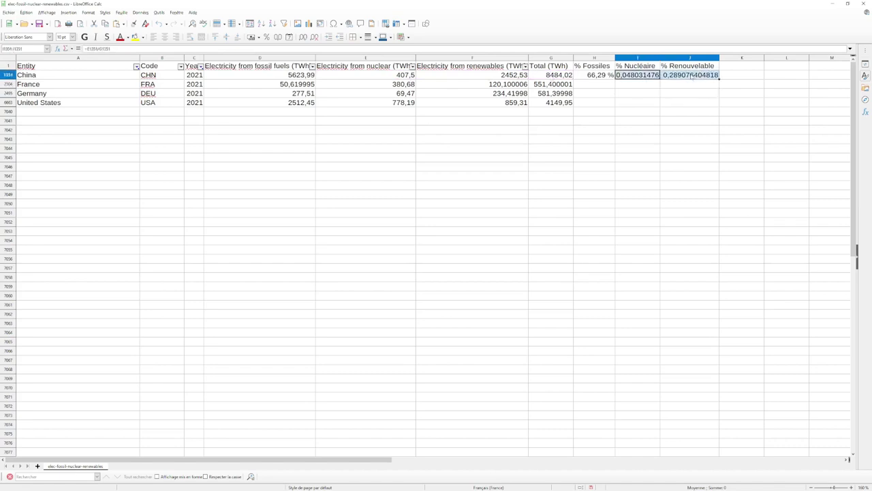
{"action": "left_click", "coordinate": [267, 37]}
{"action": "left_click", "coordinate": [701, 158]}
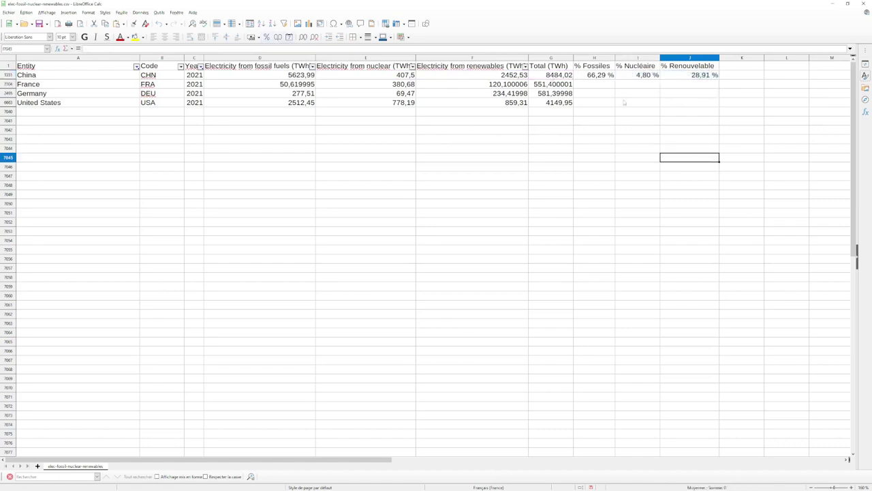
Fill China's three share formulas in H1351:J1351 down to the France, Germany and United States rows
{"action": "left_click_drag", "start_coordinate": [702, 77], "coordinate": [583, 77]}
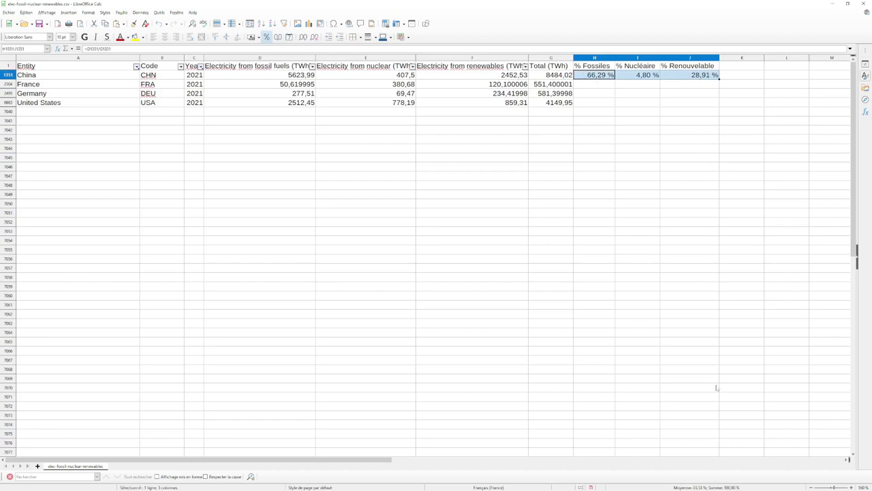
{"action": "left_click", "coordinate": [682, 159]}
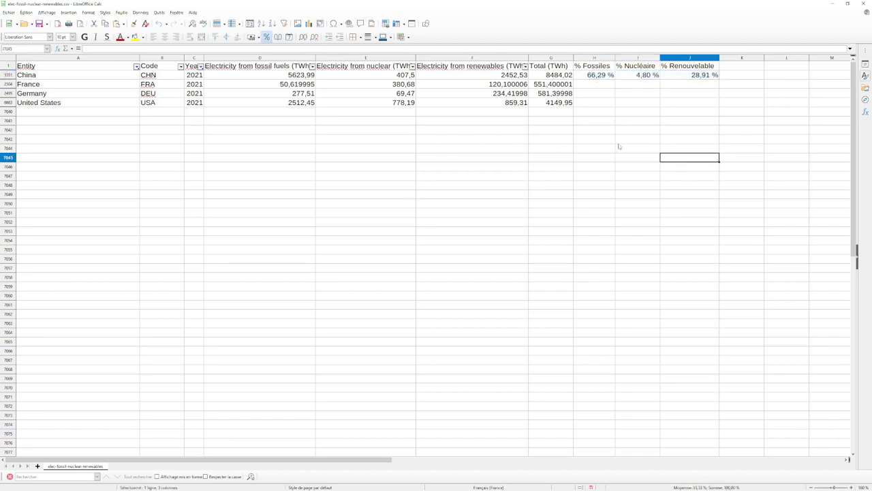
{"action": "left_click_drag", "start_coordinate": [602, 79], "coordinate": [718, 103]}
{"action": "left_click", "coordinate": [693, 162]}
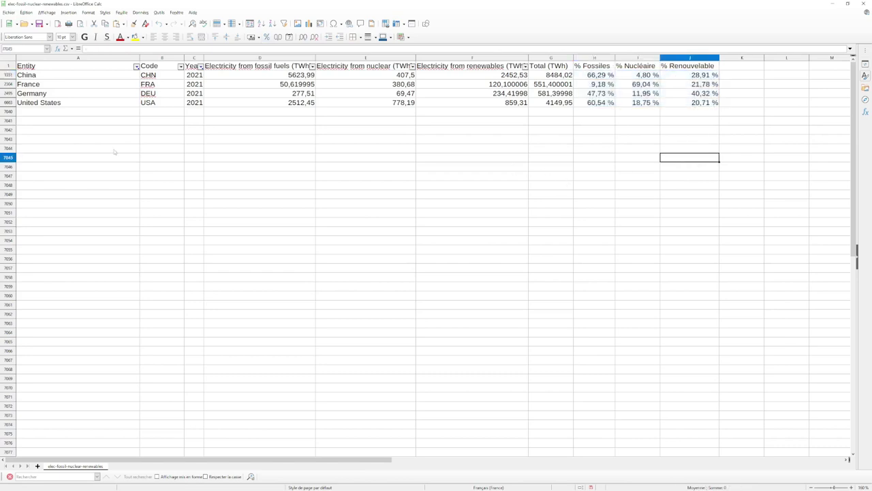
Insert a stacked column chart from the Entity column and the three percentage columns, headers included, for the four countries
{"action": "left_click_drag", "start_coordinate": [115, 103], "coordinate": [82, 66]}
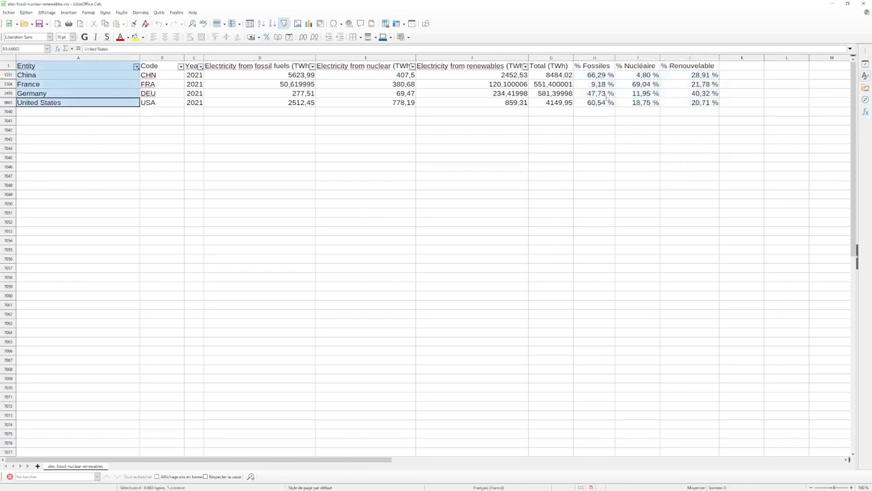
{"action": "left_click_drag", "start_coordinate": [603, 103], "coordinate": [688, 66]}
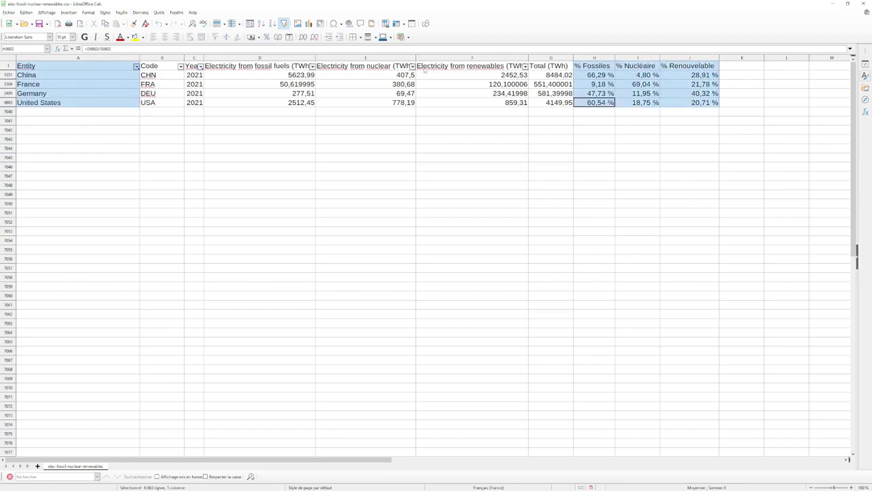
{"action": "left_click", "coordinate": [309, 24]}
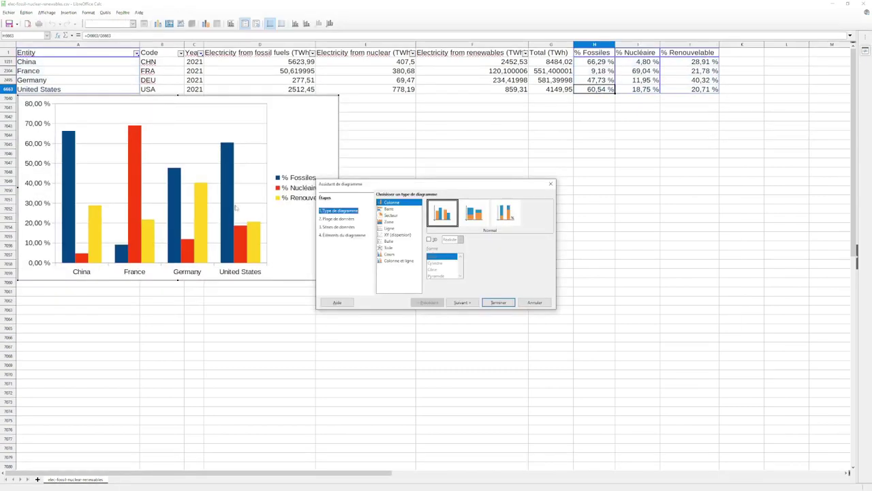
{"action": "left_click", "coordinate": [472, 217]}
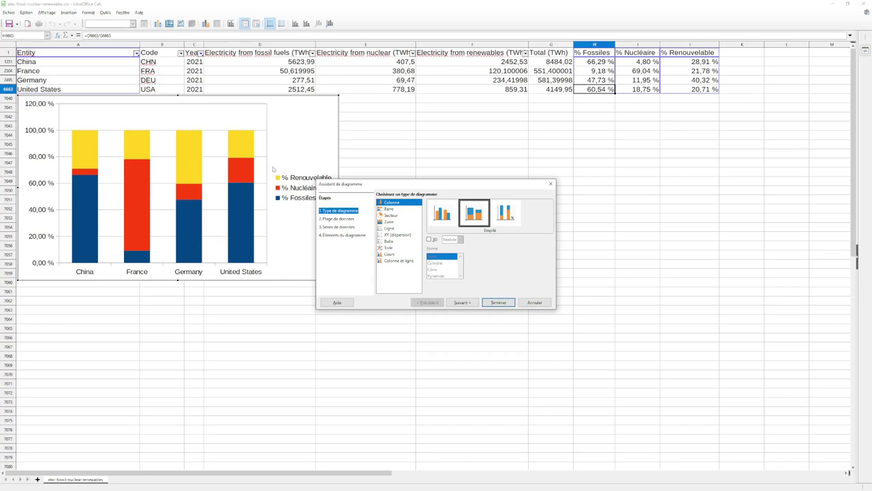
{"action": "left_click_drag", "start_coordinate": [357, 186], "coordinate": [490, 175]}
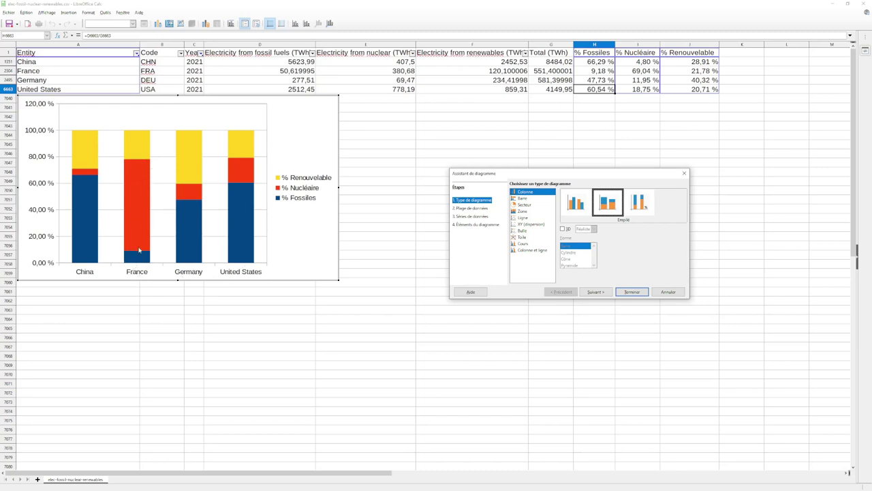
{"action": "left_click", "coordinate": [630, 292]}
{"action": "left_click", "coordinate": [342, 282]}
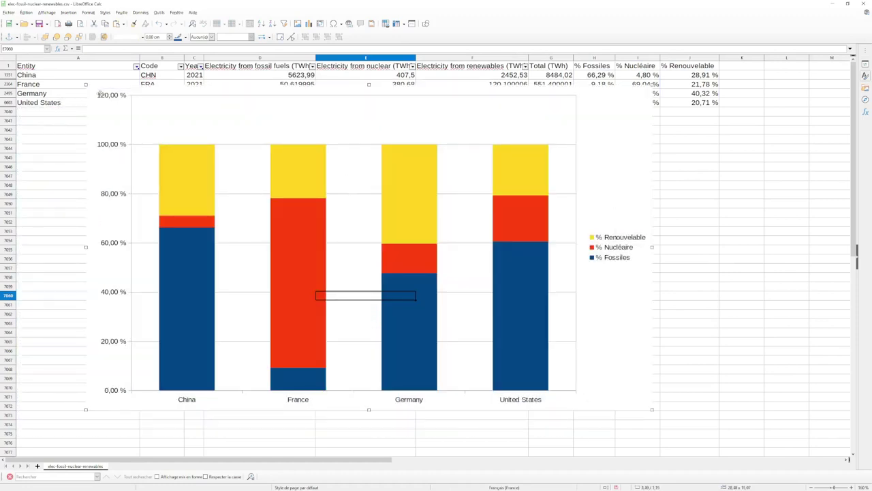
Set the maximum of the stacked chart's Y axis scale to 100% instead of automatic
{"action": "double_click", "coordinate": [118, 142]}
{"action": "left_click", "coordinate": [118, 133]}
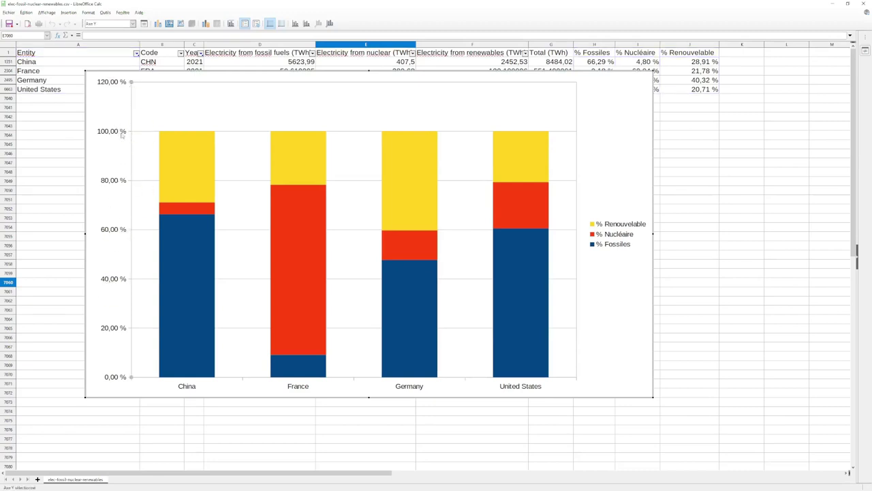
{"action": "double_click", "coordinate": [122, 135]}
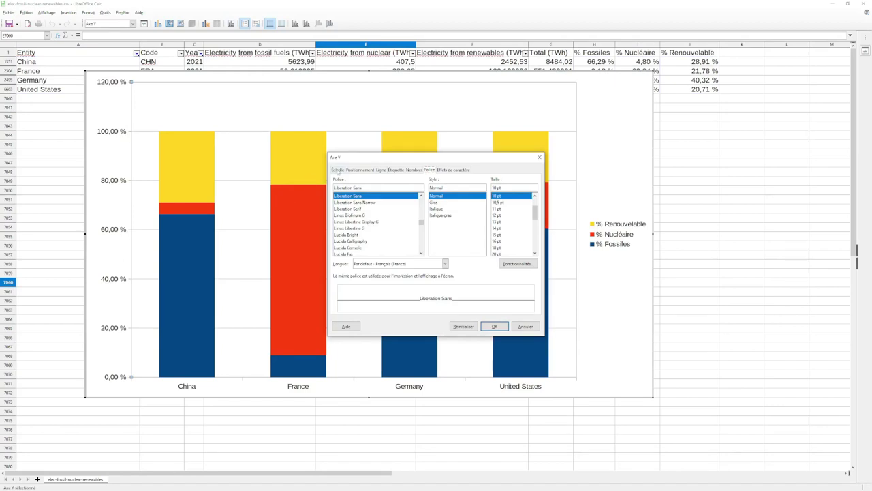
{"action": "left_click", "coordinate": [337, 170]}
{"action": "left_click", "coordinate": [442, 213]}
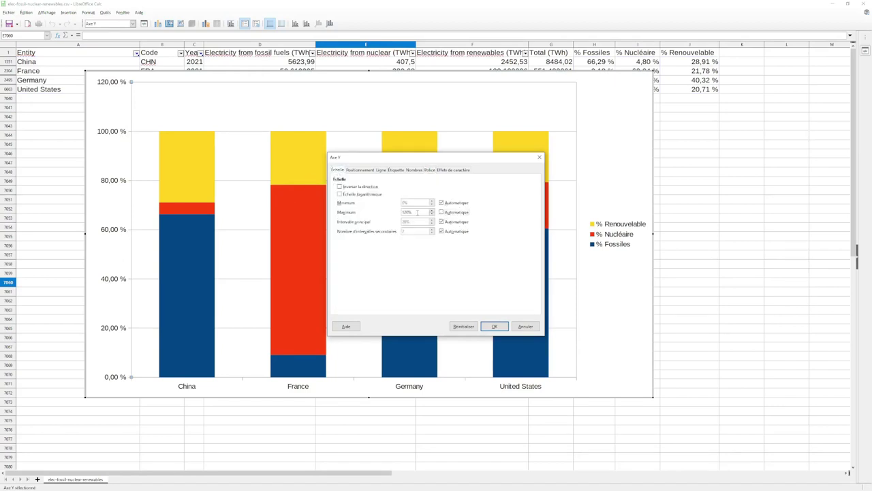
{"action": "type", "text": "100"}
{"action": "key", "text": "Return"}
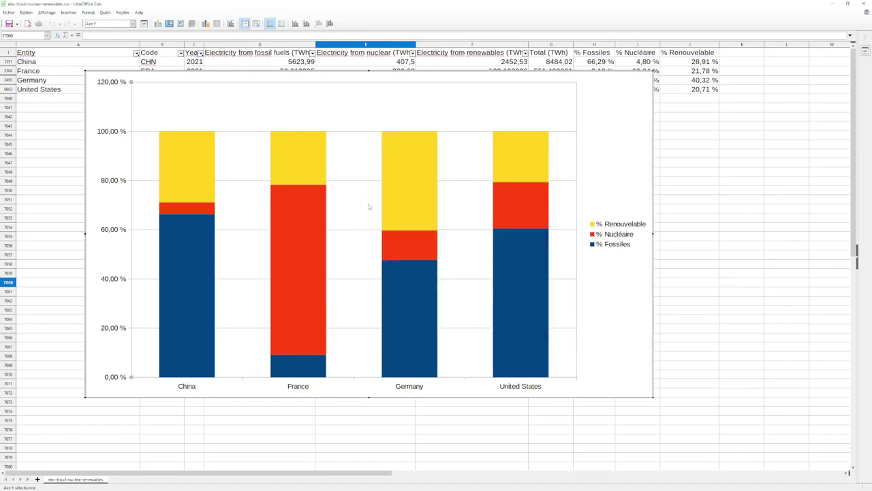
Title the stacked chart "Sources d'énergie pour la production d'électricité en 2021", with X axis "Pays" and Y axis "Pourcentage"
{"action": "right_click", "coordinate": [620, 278]}
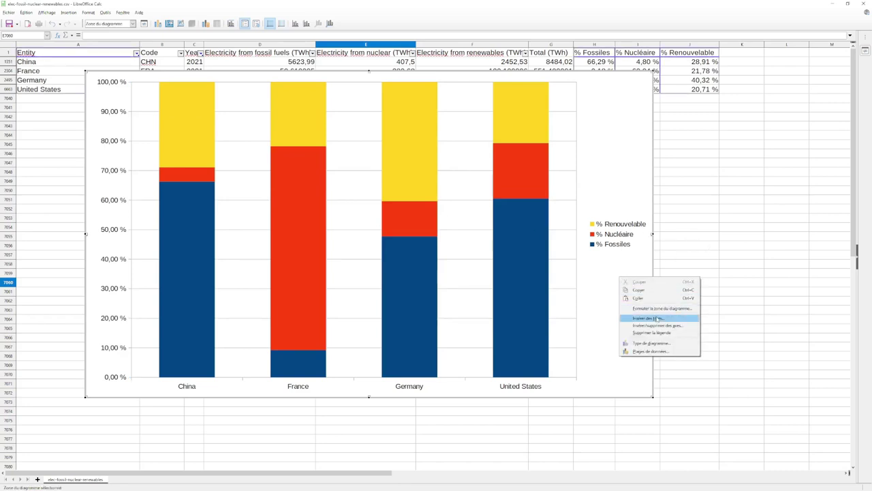
{"action": "left_click", "coordinate": [657, 318]}
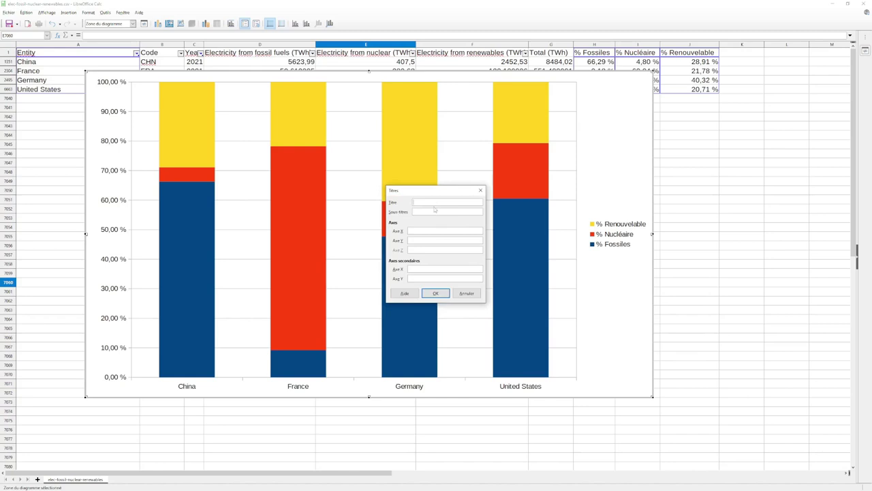
{"action": "type", "text": "Sour"}
{"action": "type", "text": "ces d'én"}
{"action": "type", "text": "ergie pour la pro"}
{"action": "type", "text": "duction d'électricité"}
{"action": "type", "text": " en 2021"}
{"action": "left_click", "coordinate": [452, 239]}
{"action": "type", "text": "Pourcentage"}
{"action": "left_click", "coordinate": [435, 293]}
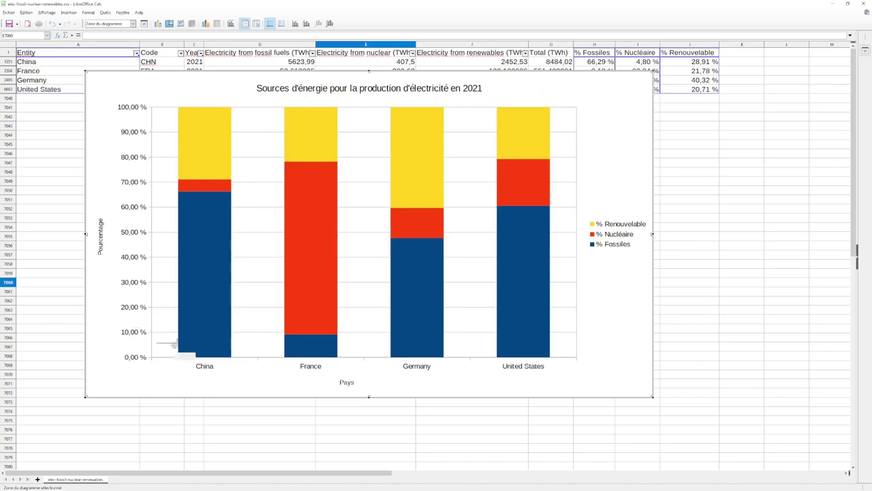
{"action": "left_click", "coordinate": [703, 292]}
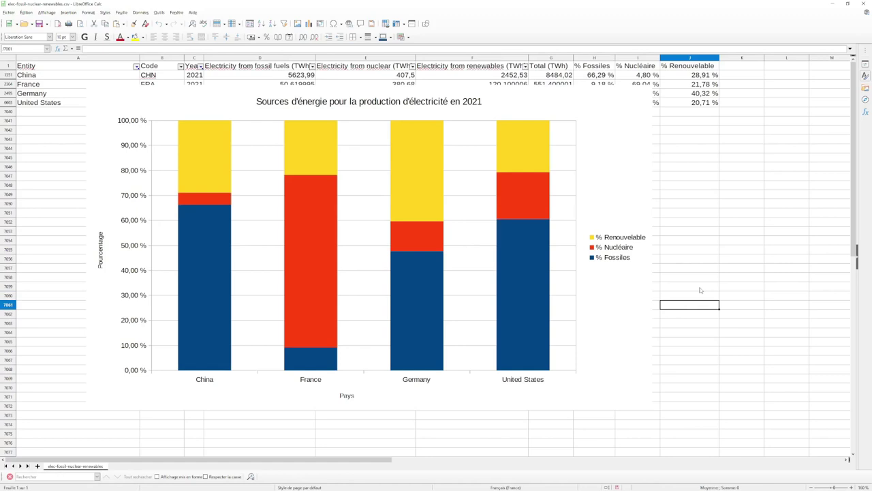
Delete the stacked column chart from the sheet
{"action": "left_click", "coordinate": [702, 177]}
{"action": "left_click", "coordinate": [639, 161]}
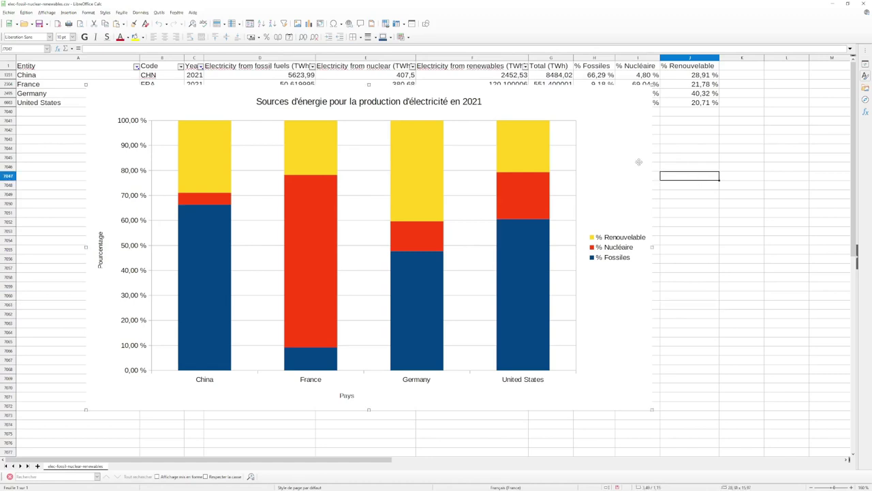
{"action": "key", "text": "Delete"}
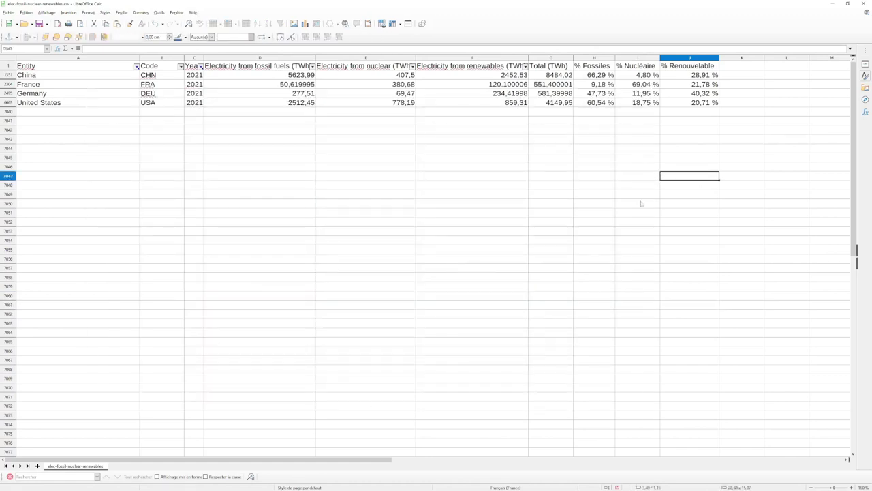
{"action": "left_click", "coordinate": [551, 221]}
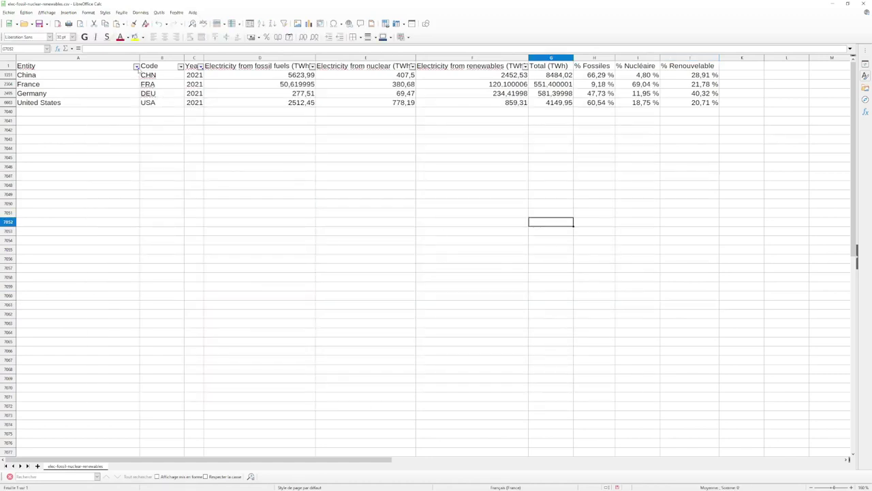
Clear the Year and Entity filters to include every year and every entity
{"action": "left_click", "coordinate": [201, 66]}
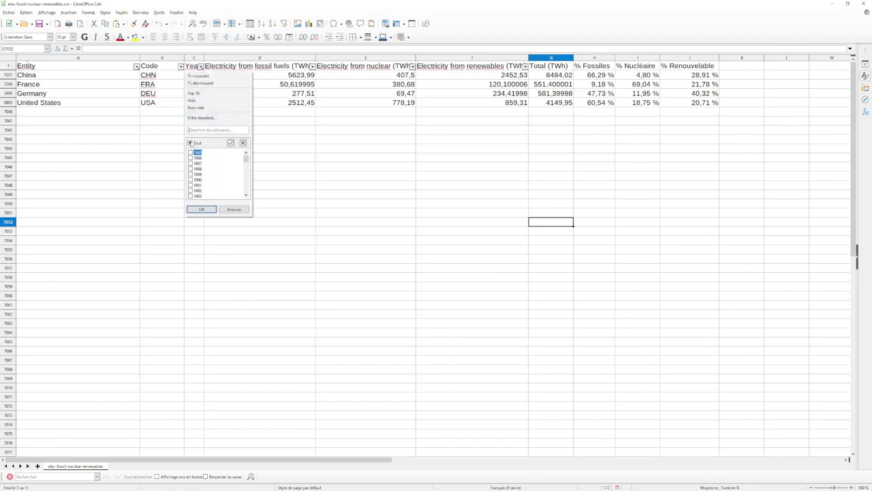
{"action": "left_click", "coordinate": [201, 208]}
{"action": "left_click", "coordinate": [134, 66]}
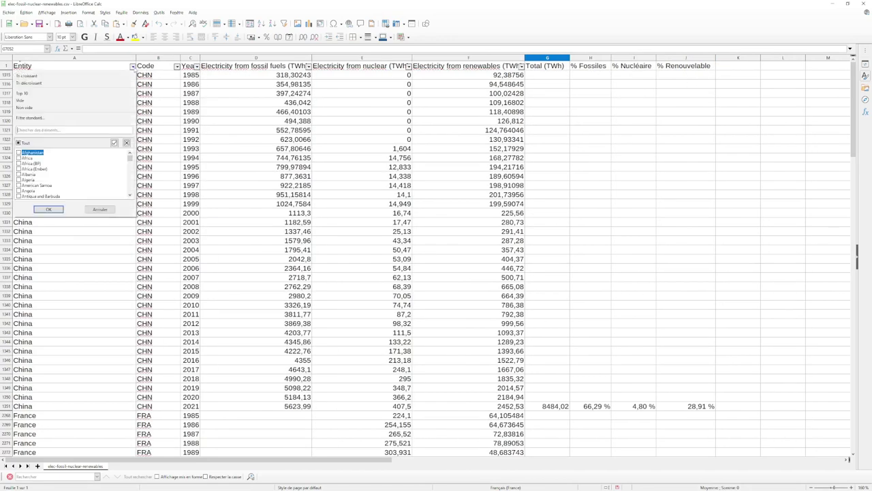
{"action": "left_click", "coordinate": [19, 142]}
{"action": "left_click", "coordinate": [49, 208]}
Delete the contents of the total and percentage columns G to J
{"action": "left_click", "coordinate": [684, 179]}
{"action": "left_click_drag", "start_coordinate": [546, 58], "coordinate": [715, 47]}
{"action": "key", "text": "Delete"}
{"action": "left_click", "coordinate": [632, 148]}
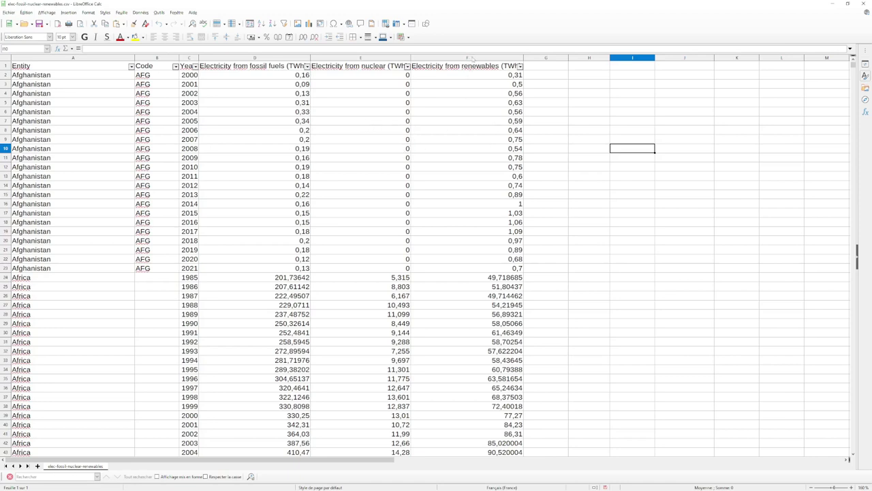
Start a pivot table from the current selection of columns A to F, with Entity as the row field
{"action": "left_click_drag", "start_coordinate": [472, 58], "coordinate": [92, 59]}
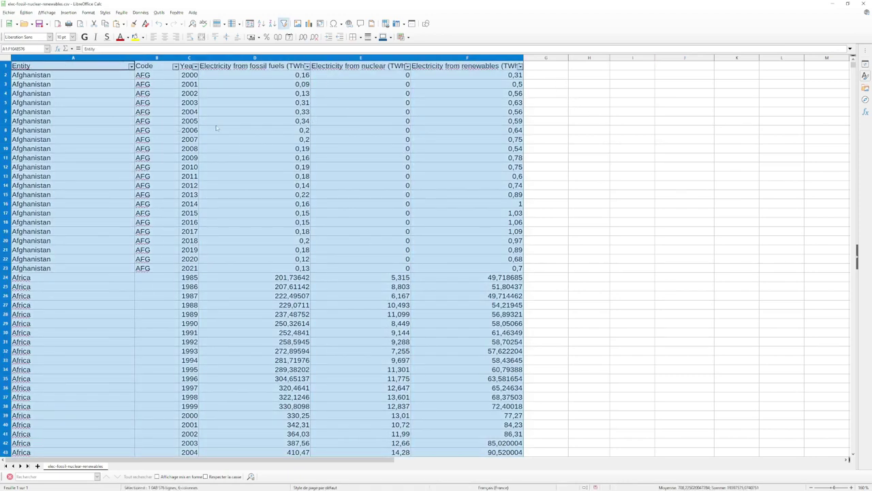
{"action": "left_click", "coordinate": [74, 13]}
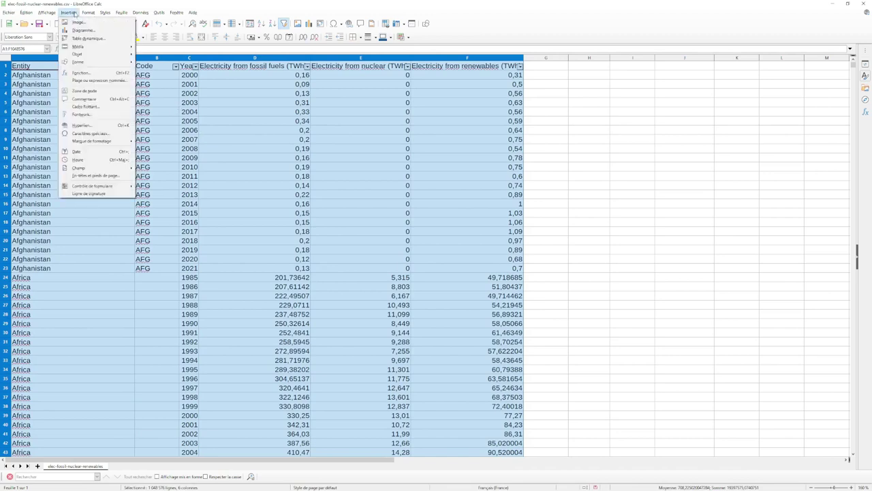
{"action": "left_click", "coordinate": [87, 39]}
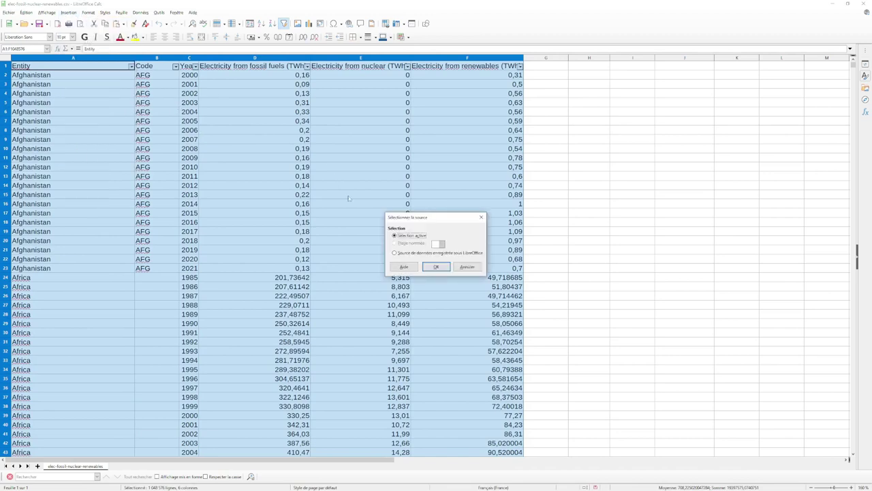
{"action": "left_click", "coordinate": [439, 266]}
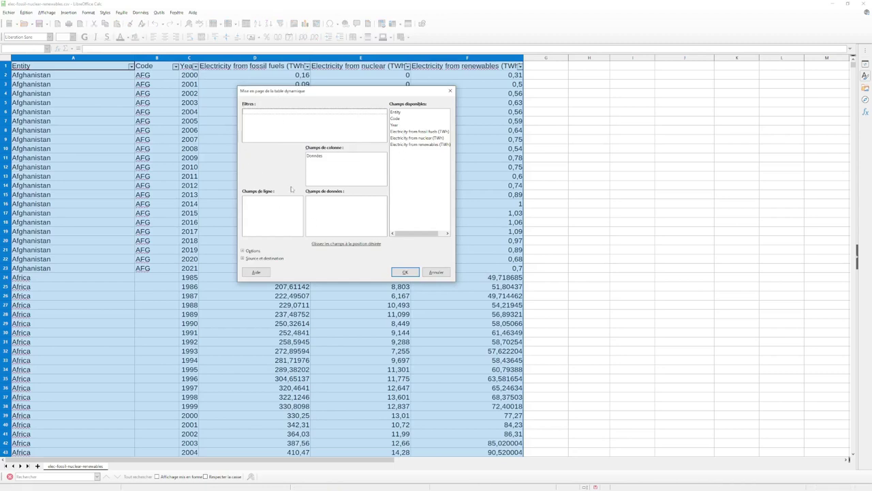
{"action": "left_click", "coordinate": [402, 112]}
{"action": "left_click_drag", "start_coordinate": [401, 113], "coordinate": [256, 214]}
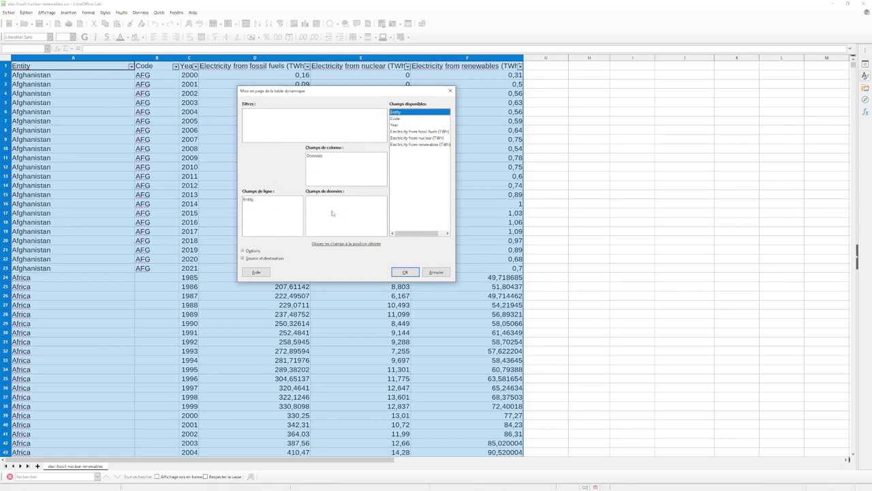
Add electricity from fossil fuels, nuclear and renewables as data fields of the pivot table
{"action": "left_click", "coordinate": [422, 132]}
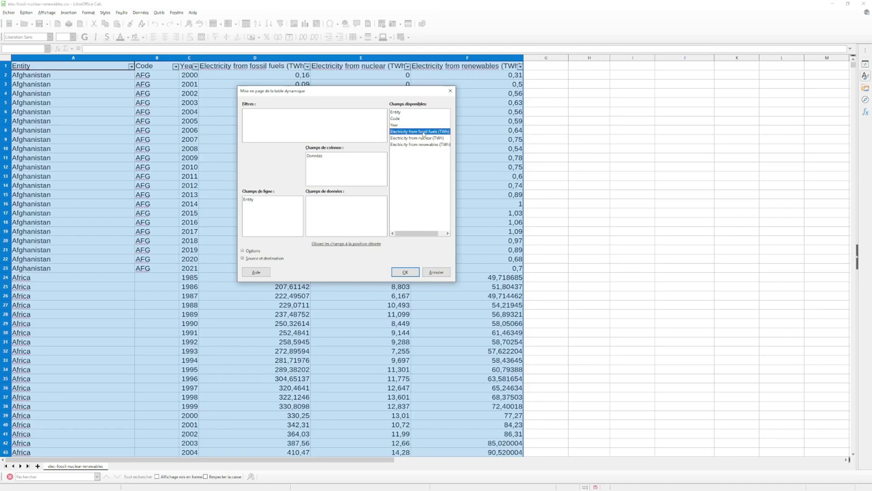
{"action": "left_click_drag", "start_coordinate": [424, 135], "coordinate": [337, 205]}
{"action": "left_click_drag", "start_coordinate": [421, 139], "coordinate": [357, 211]}
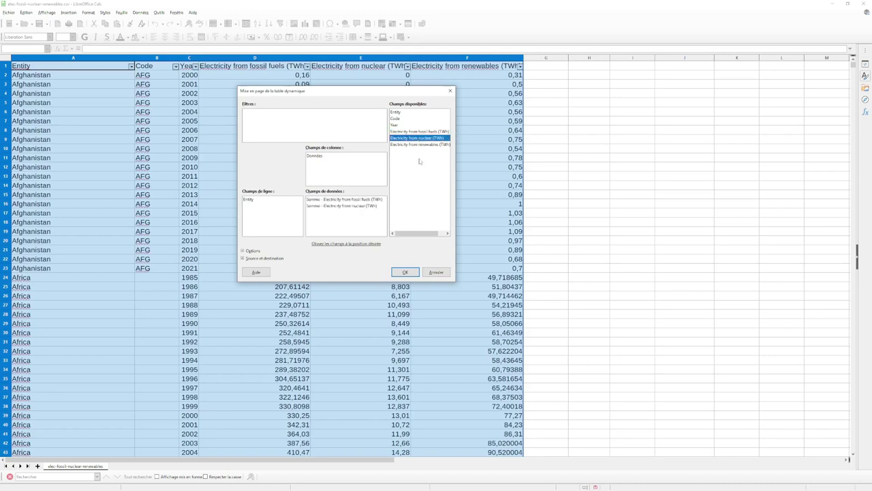
{"action": "left_click", "coordinate": [427, 145]}
{"action": "left_click_drag", "start_coordinate": [427, 145], "coordinate": [347, 228]}
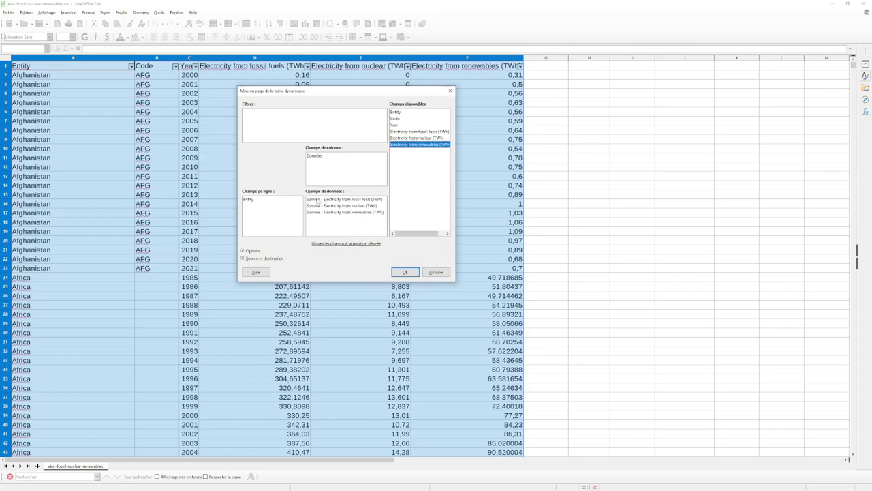
Set the function of all three electricity data fields to Moyenne and create the pivot table
{"action": "left_click", "coordinate": [250, 199]}
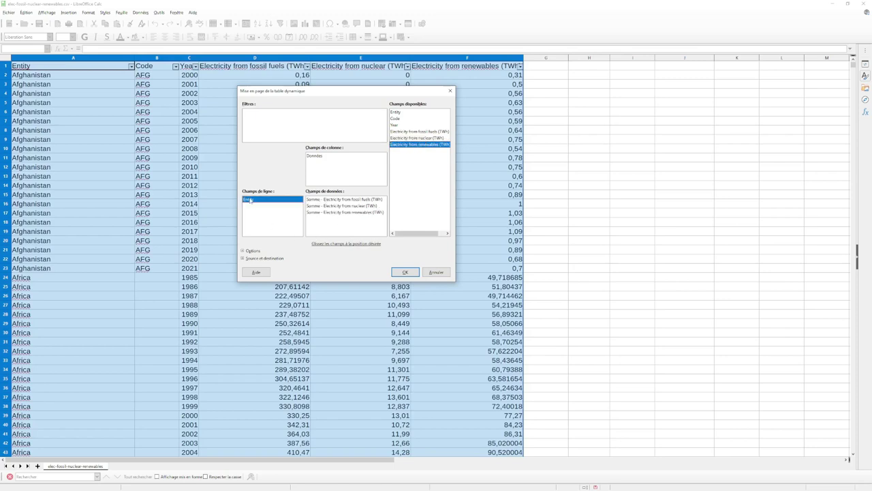
{"action": "left_click", "coordinate": [312, 200]}
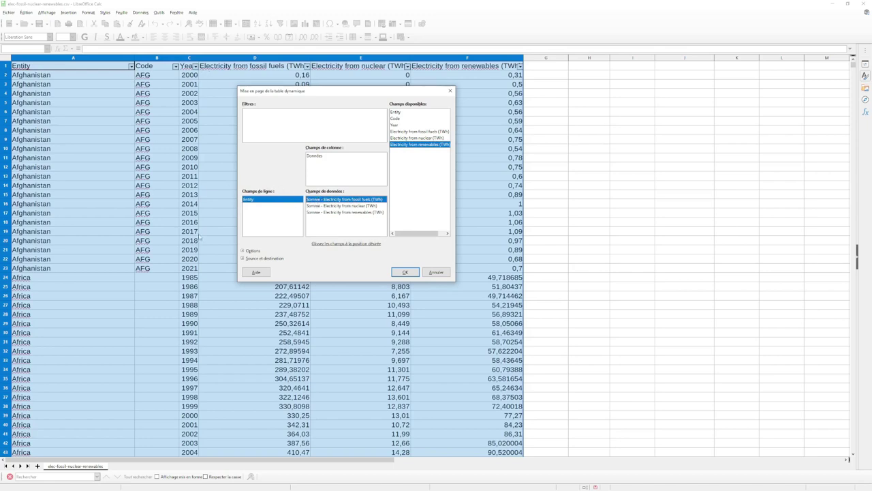
{"action": "double_click", "coordinate": [315, 200]}
{"action": "left_click", "coordinate": [315, 162]}
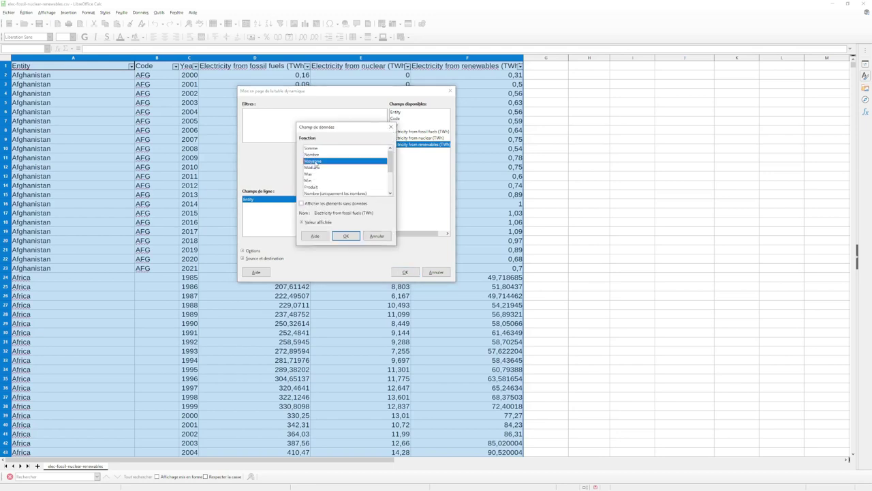
{"action": "left_click", "coordinate": [345, 236]}
{"action": "double_click", "coordinate": [332, 208]}
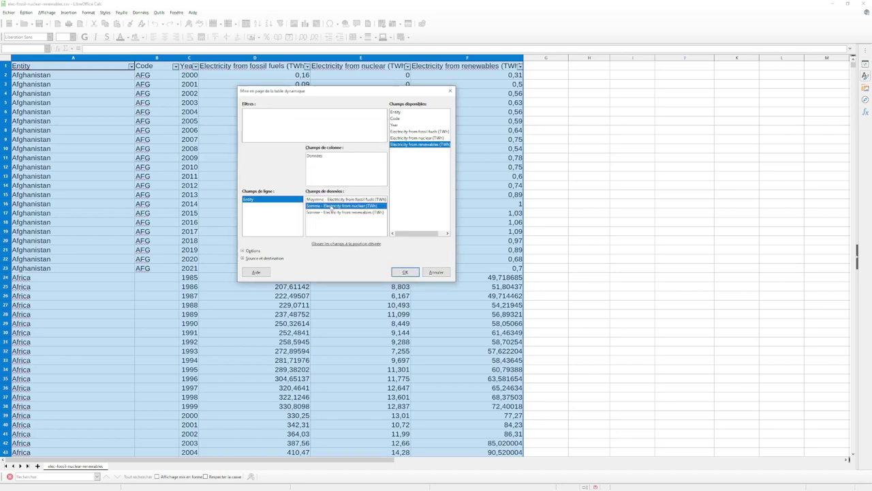
{"action": "left_click", "coordinate": [312, 161]}
{"action": "left_click", "coordinate": [345, 236]}
{"action": "left_click", "coordinate": [326, 213]}
{"action": "double_click", "coordinate": [326, 213]}
{"action": "left_click", "coordinate": [313, 161]}
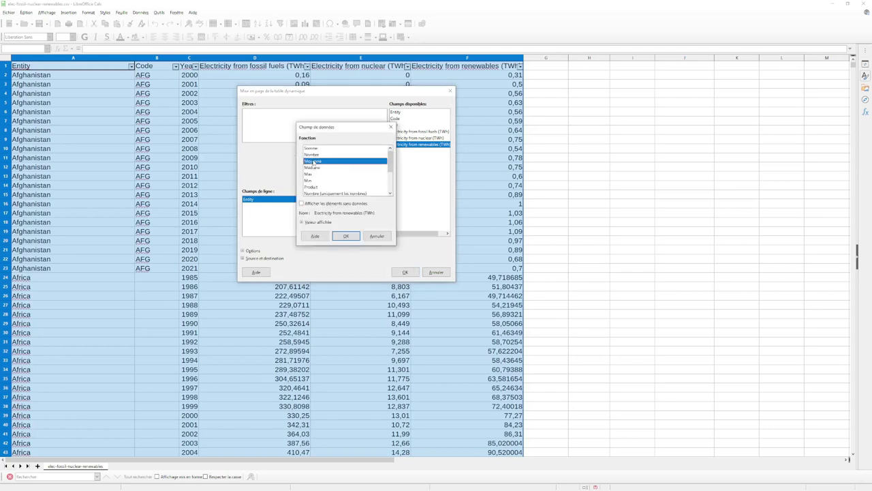
{"action": "left_click", "coordinate": [345, 235]}
{"action": "left_click", "coordinate": [413, 269]}
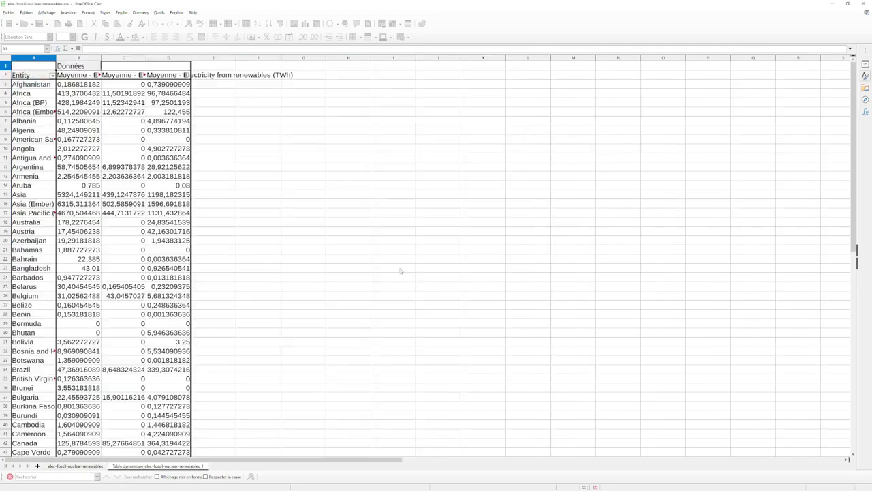
Fit the widths of pivot table columns A to D to their contents
{"action": "left_click", "coordinate": [386, 230]}
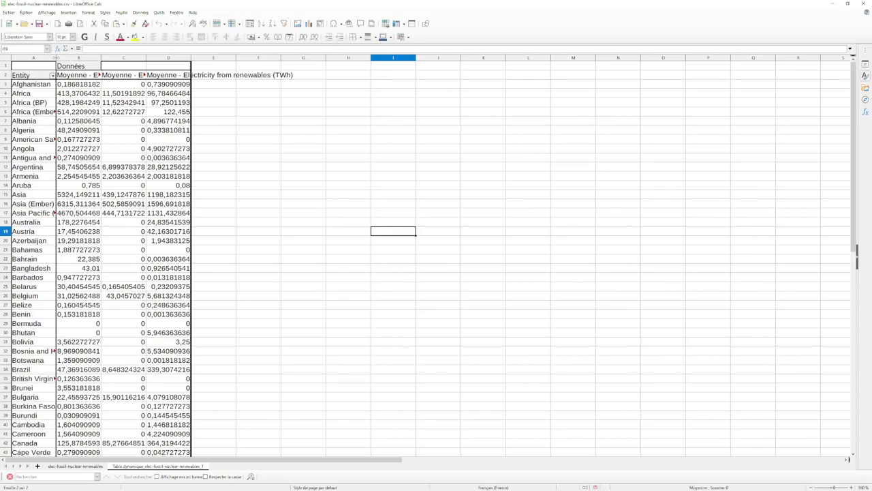
{"action": "double_click", "coordinate": [56, 59]}
{"action": "left_click", "coordinate": [387, 111]}
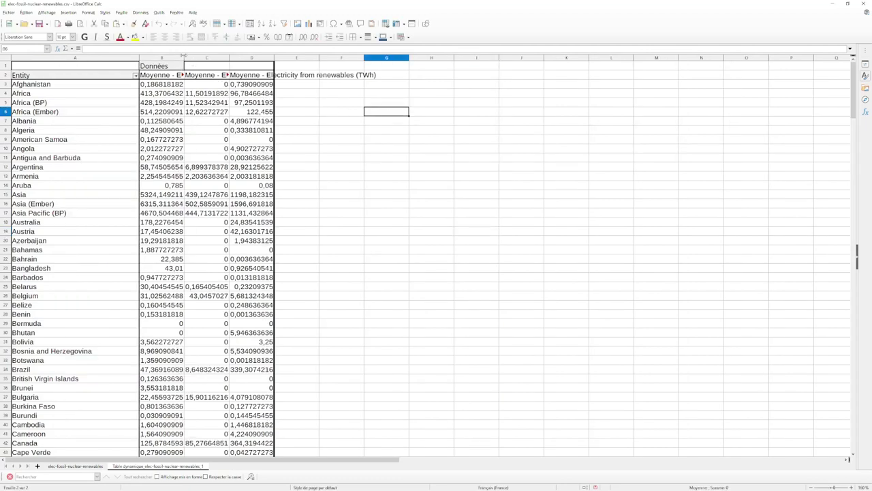
{"action": "double_click", "coordinate": [184, 57]}
{"action": "double_click", "coordinate": [333, 58]}
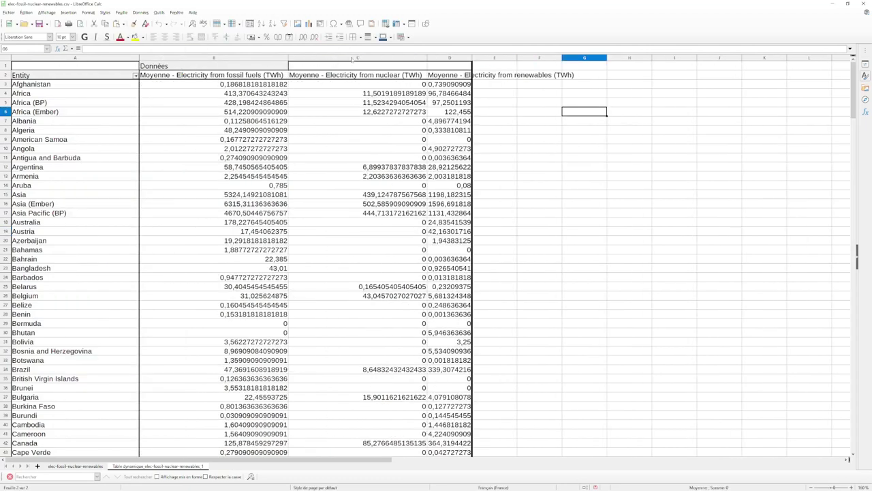
{"action": "double_click", "coordinate": [472, 57]}
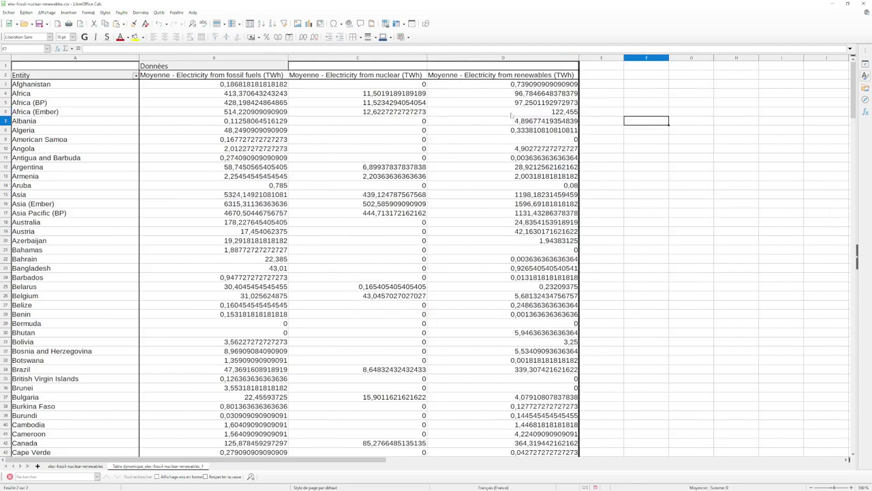
Examine Afghanistan's average fossil, nuclear and renewable electricity values in the pivot table
{"action": "left_click", "coordinate": [209, 85]}
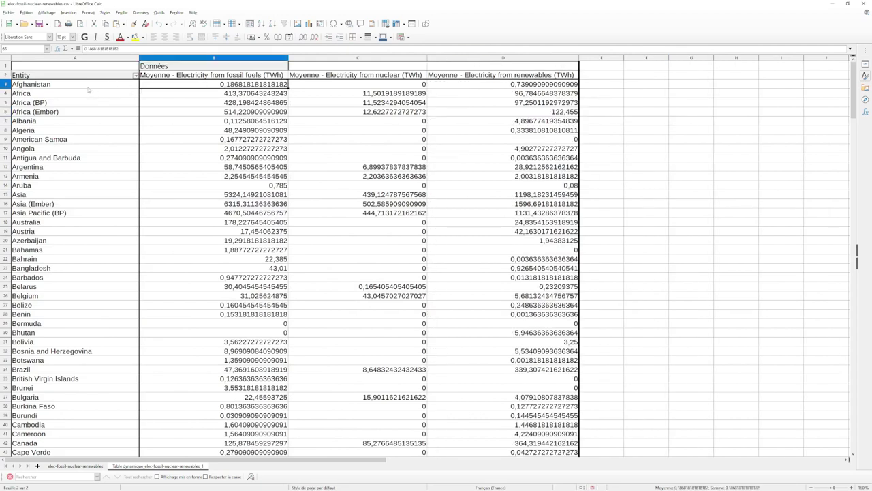
{"action": "left_click", "coordinate": [80, 90]}
{"action": "left_click", "coordinate": [199, 87]}
{"action": "left_click", "coordinate": [373, 86]}
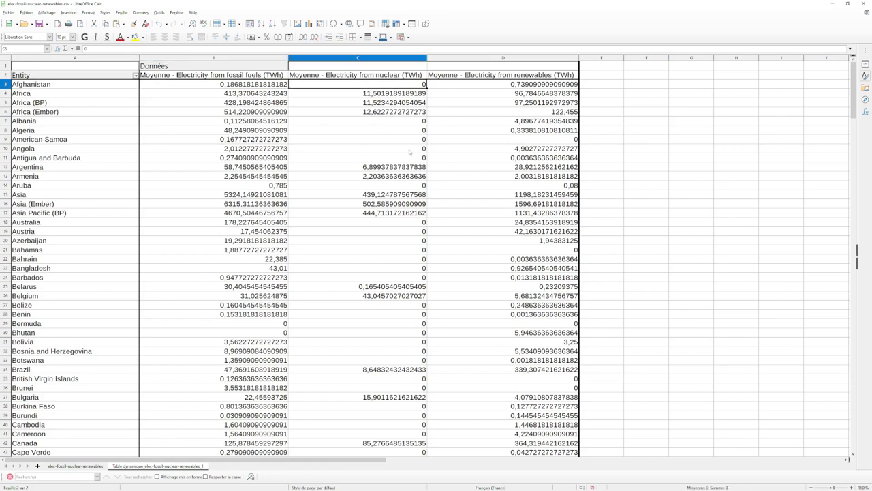
{"action": "left_click", "coordinate": [494, 89]}
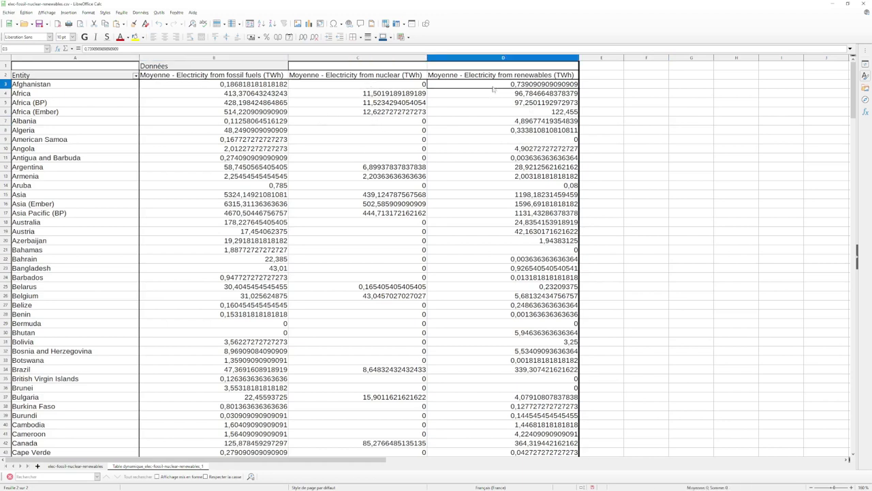
{"action": "left_click", "coordinate": [685, 138]}
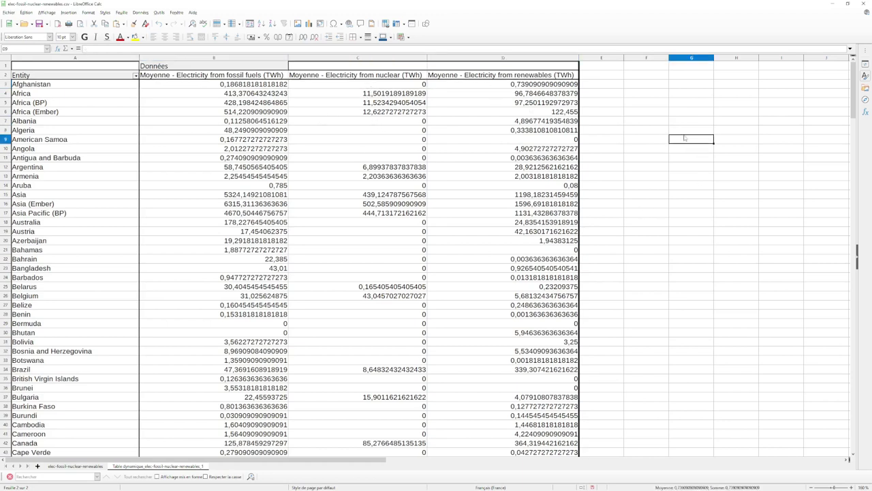
Lay out a new pivot table from source columns A to F, with Year as row field and the three electricity columns as data fields
{"action": "left_click", "coordinate": [75, 466]}
{"action": "left_click_drag", "start_coordinate": [73, 57], "coordinate": [467, 58]}
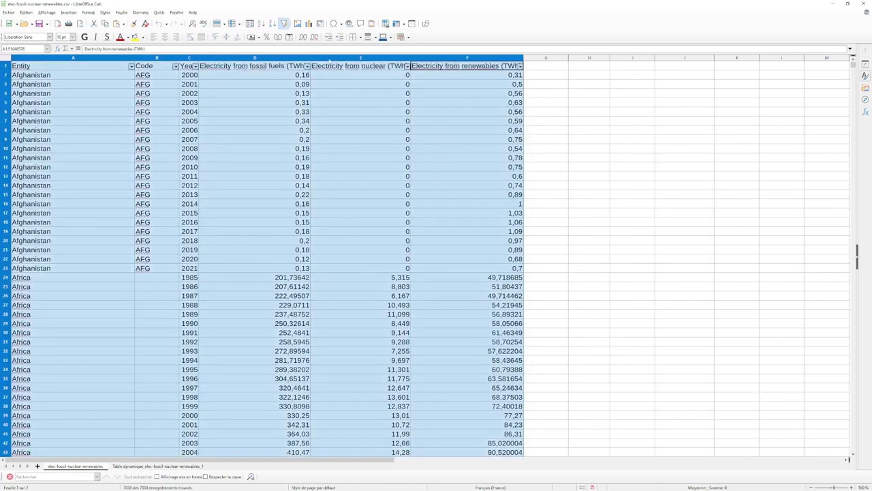
{"action": "left_click", "coordinate": [69, 13]}
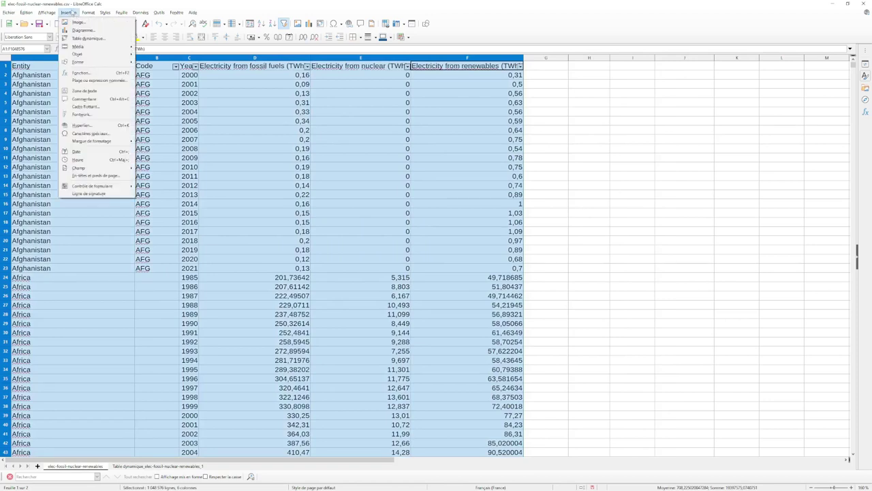
{"action": "left_click", "coordinate": [87, 38]}
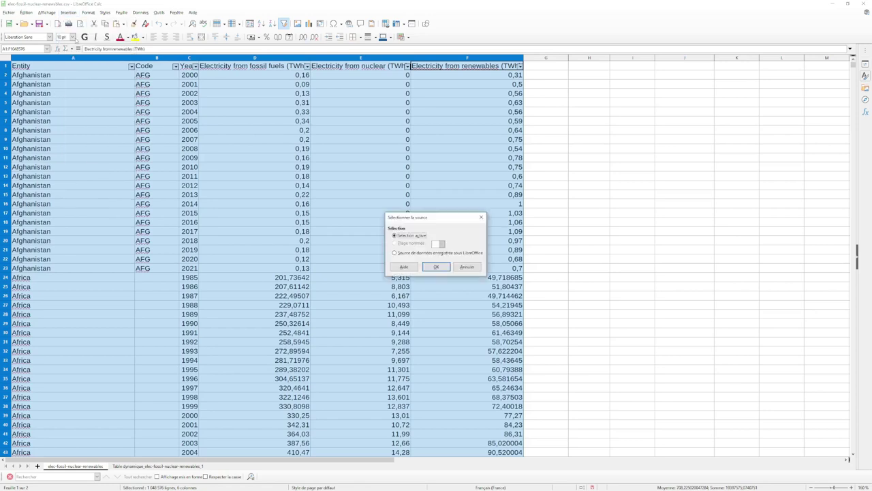
{"action": "left_click", "coordinate": [426, 268]}
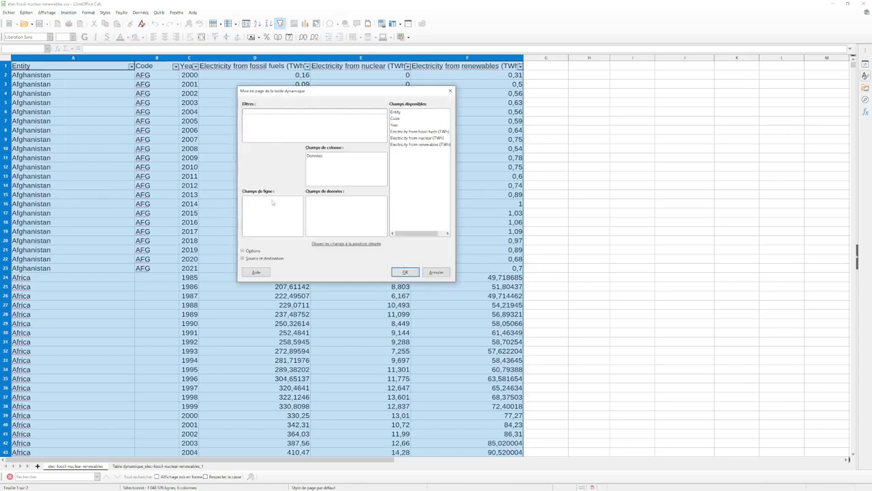
{"action": "left_click_drag", "start_coordinate": [413, 126], "coordinate": [266, 217]}
{"action": "left_click_drag", "start_coordinate": [430, 132], "coordinate": [349, 208]}
{"action": "left_click_drag", "start_coordinate": [417, 138], "coordinate": [341, 210]}
Set the function of the fossil, nuclear and renewables data fields to Moyenne and create the yearly pivot table
{"action": "double_click", "coordinate": [338, 198]}
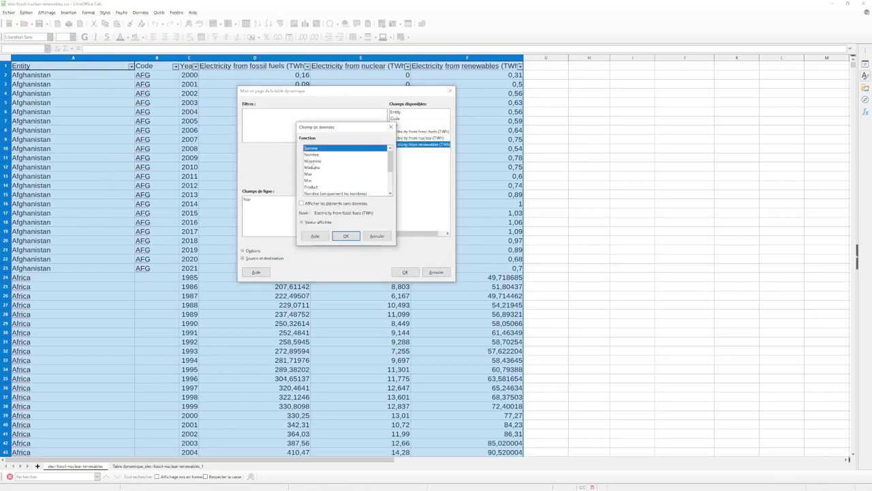
{"action": "double_click", "coordinate": [313, 161]}
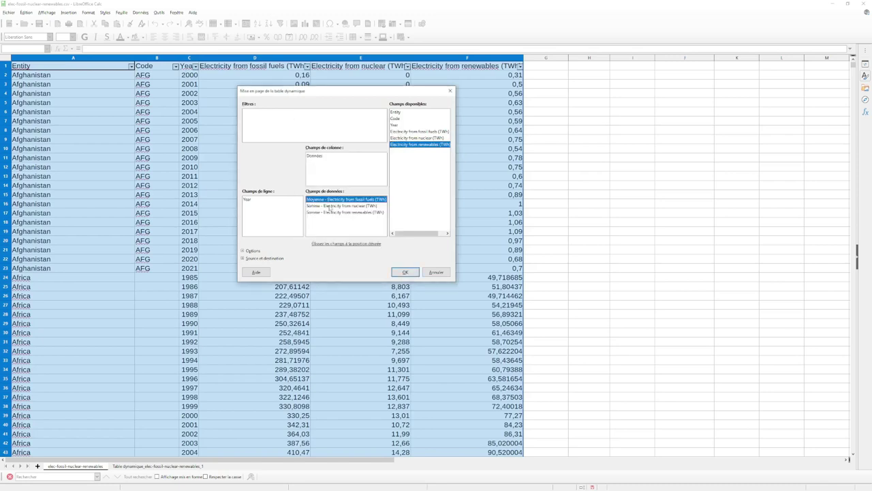
{"action": "double_click", "coordinate": [330, 206]}
{"action": "double_click", "coordinate": [317, 162]}
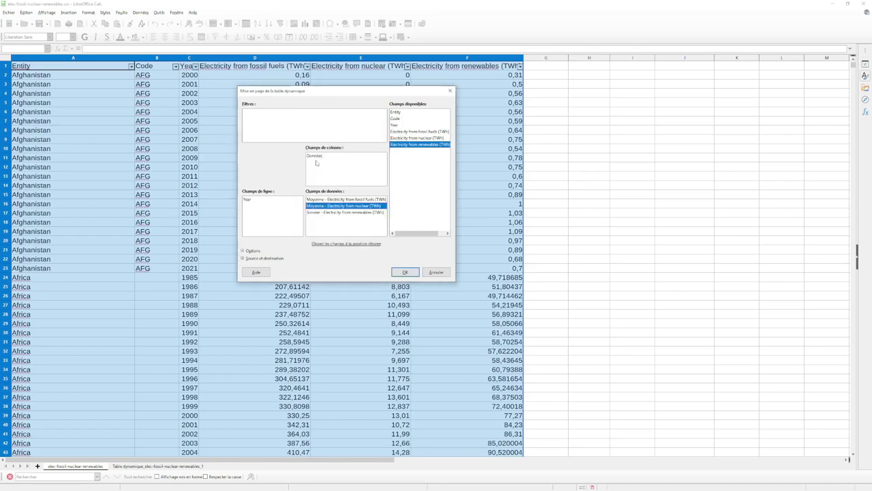
{"action": "double_click", "coordinate": [343, 213]}
{"action": "double_click", "coordinate": [317, 162]}
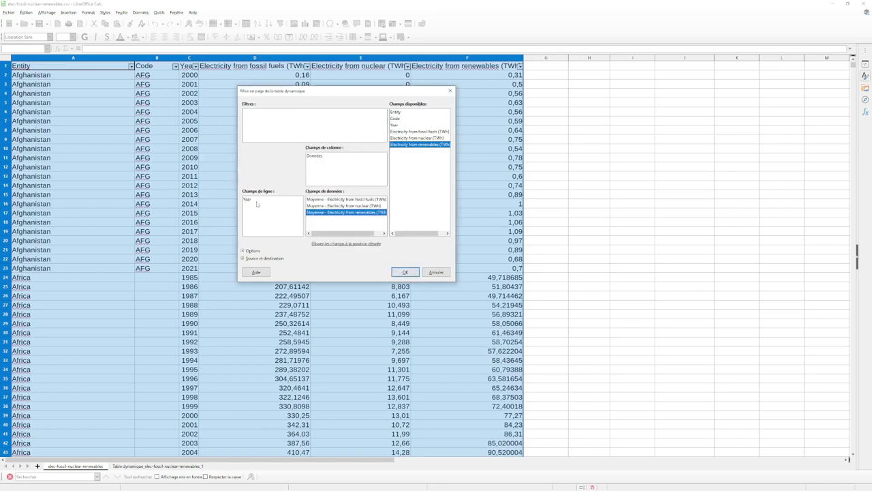
{"action": "left_click", "coordinate": [405, 272]}
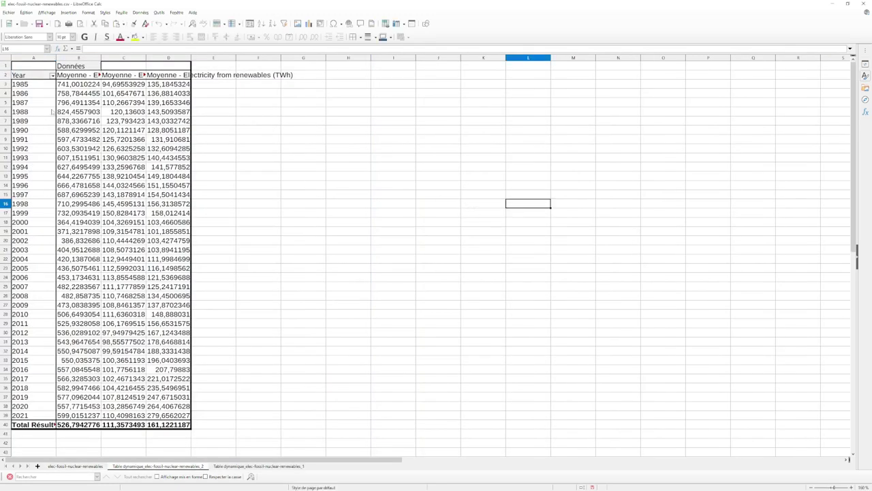
Fit the widths of columns B, C and D in the yearly pivot table to their contents
{"action": "left_click", "coordinate": [27, 84]}
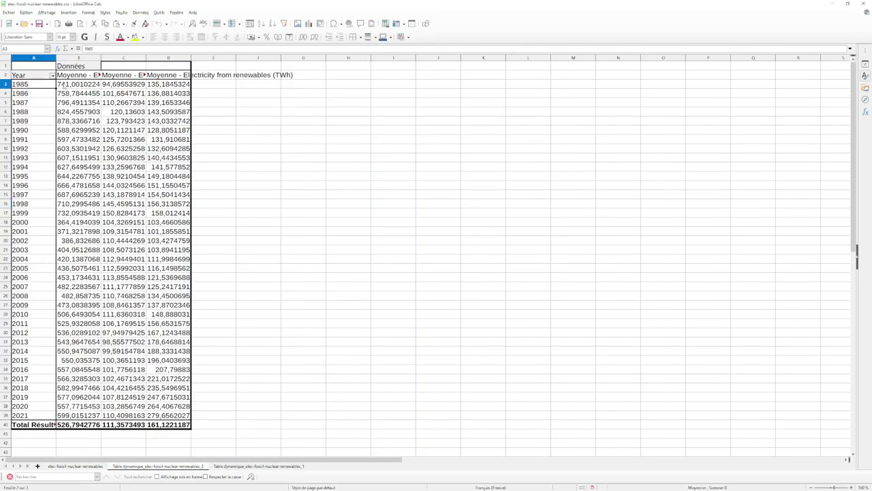
{"action": "left_click", "coordinate": [63, 86]}
{"action": "double_click", "coordinate": [101, 57]}
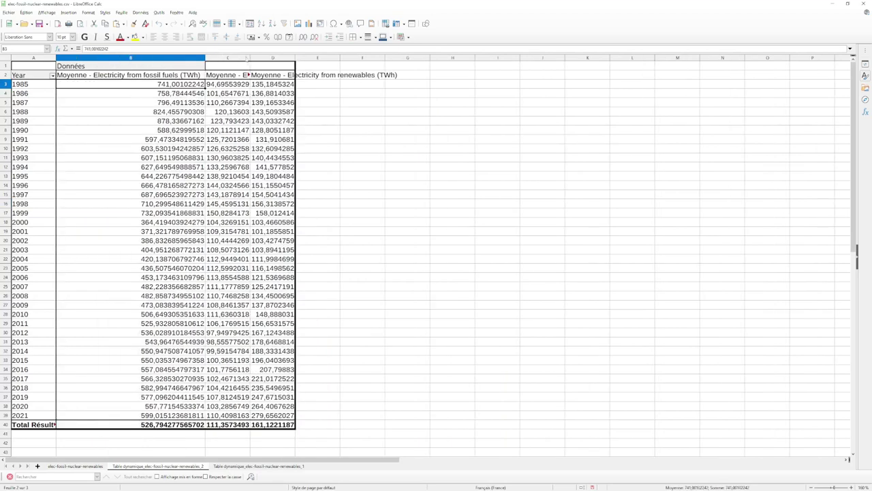
{"action": "double_click", "coordinate": [250, 57]}
{"action": "left_click", "coordinate": [298, 87]}
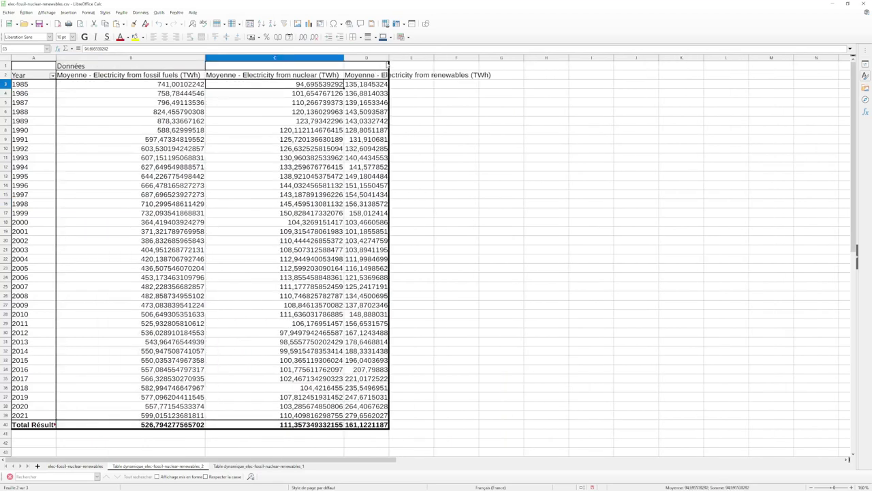
{"action": "double_click", "coordinate": [389, 57]}
{"action": "left_click", "coordinate": [518, 124]}
{"action": "left_click", "coordinate": [480, 87]}
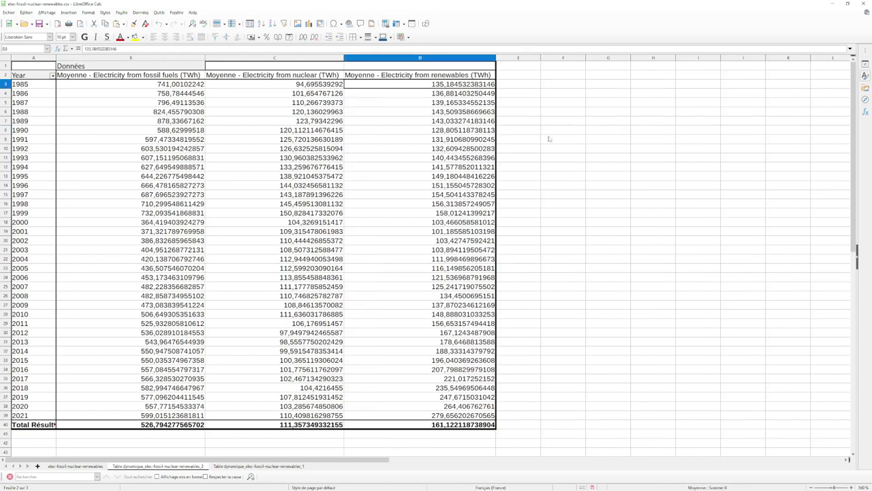
{"action": "left_click", "coordinate": [549, 139]}
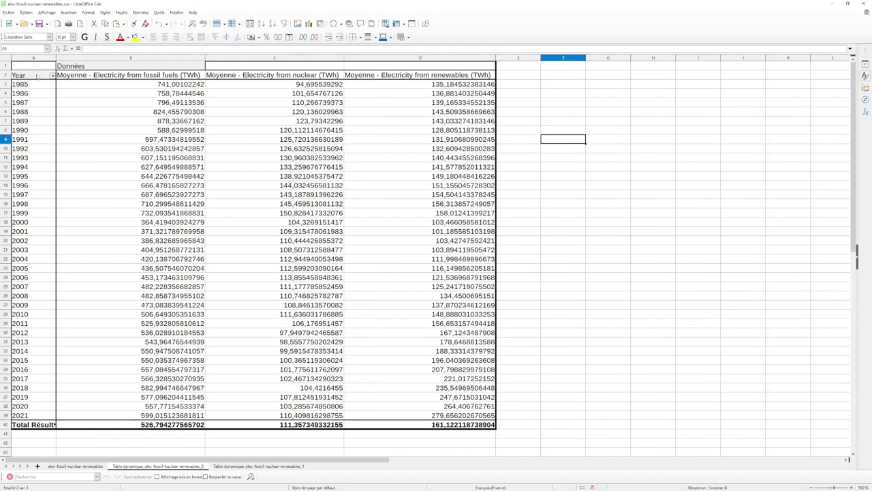
Edit the yearly pivot table's properties to add Entity as a filter field
{"action": "right_click", "coordinate": [38, 77]}
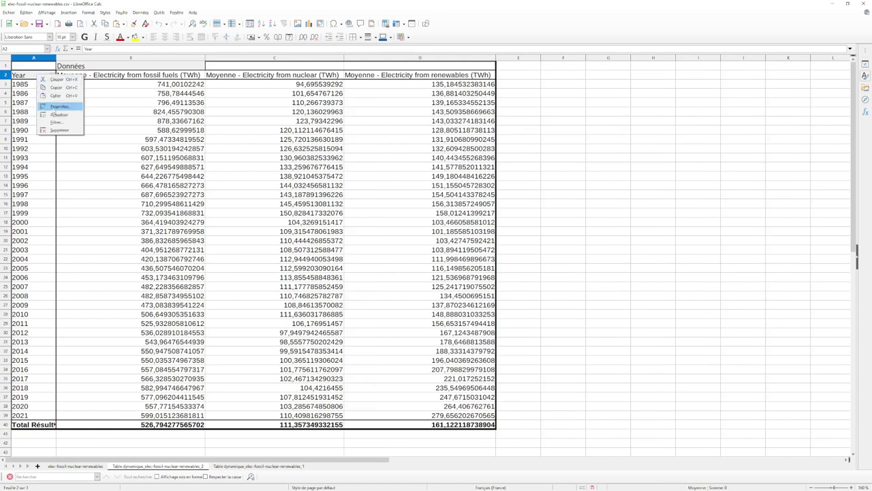
{"action": "left_click", "coordinate": [53, 107]}
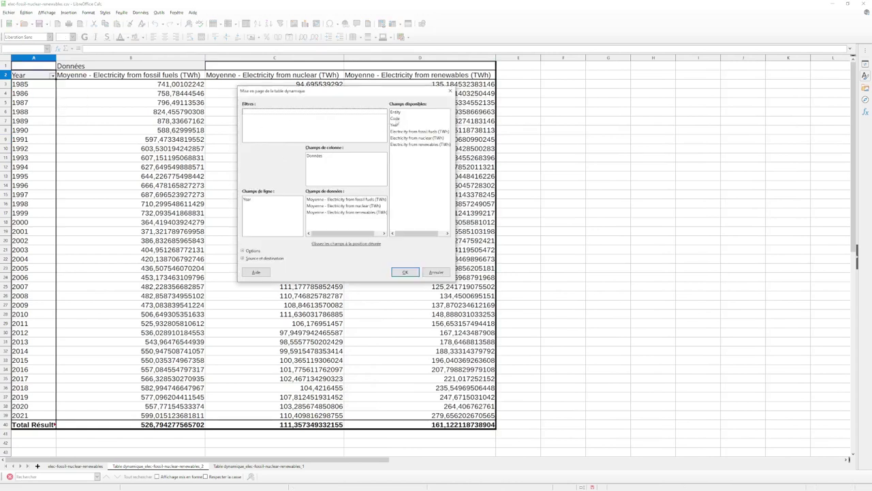
{"action": "left_click", "coordinate": [398, 111]}
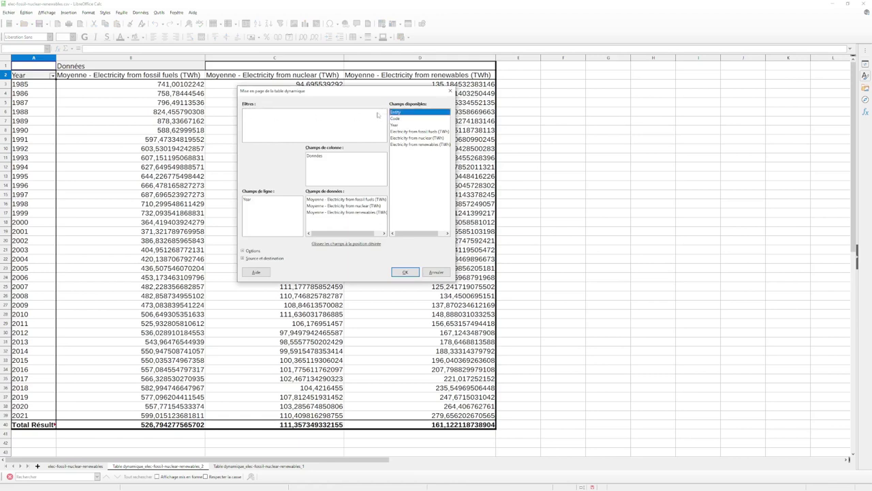
{"action": "left_click_drag", "start_coordinate": [368, 116], "coordinate": [334, 117]}
{"action": "left_click", "coordinate": [417, 272]}
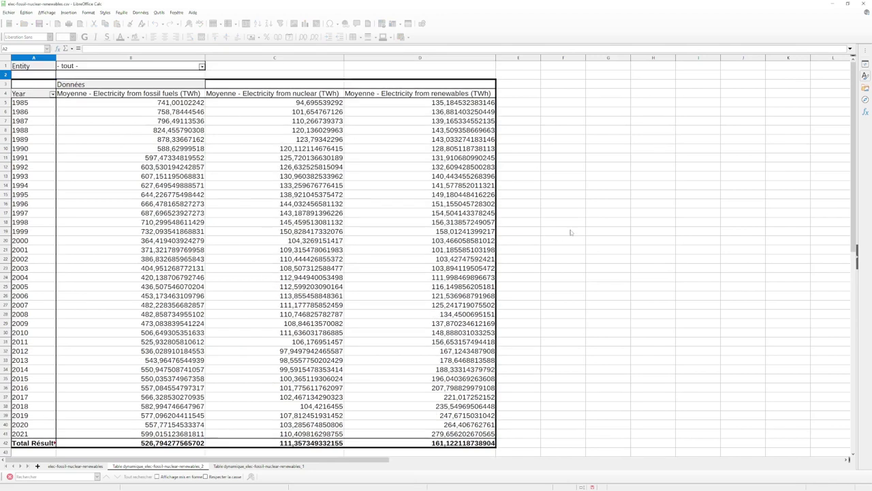
{"action": "left_click", "coordinate": [572, 233]}
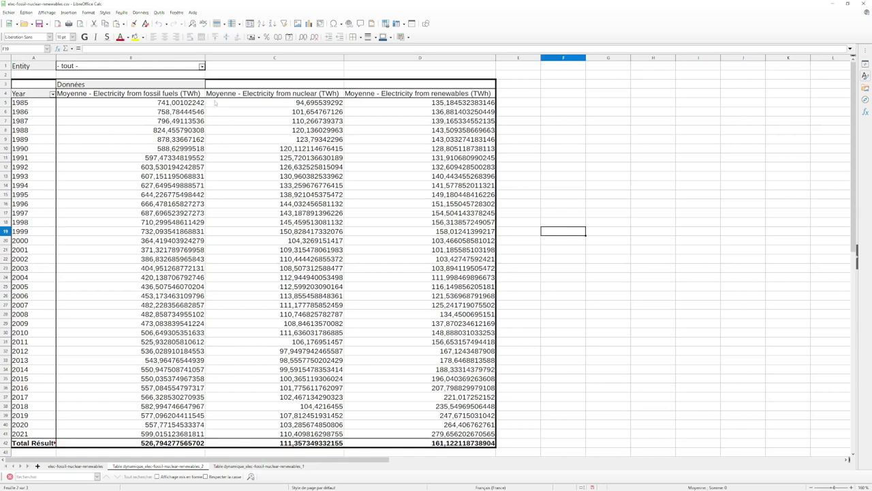
Filter the yearly pivot table's Entity field to show only France
{"action": "left_click", "coordinate": [20, 109]}
{"action": "left_click", "coordinate": [150, 112]}
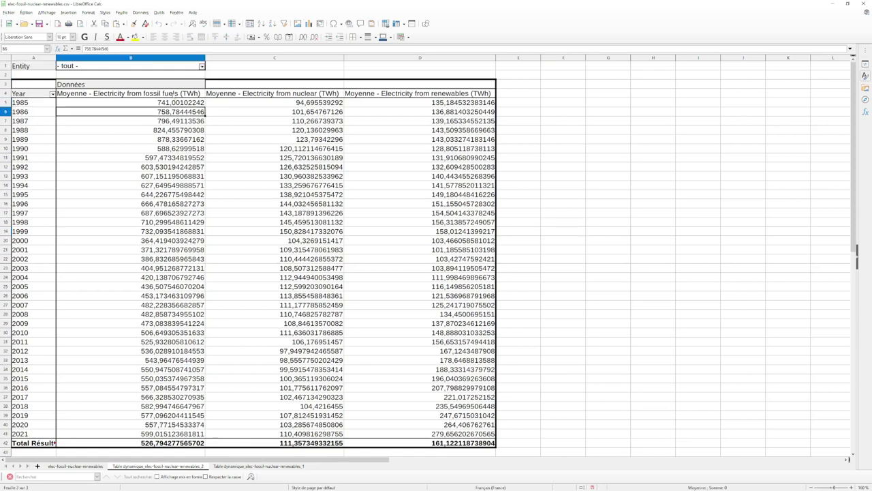
{"action": "left_click", "coordinate": [202, 66]}
{"action": "left_click", "coordinate": [143, 90]}
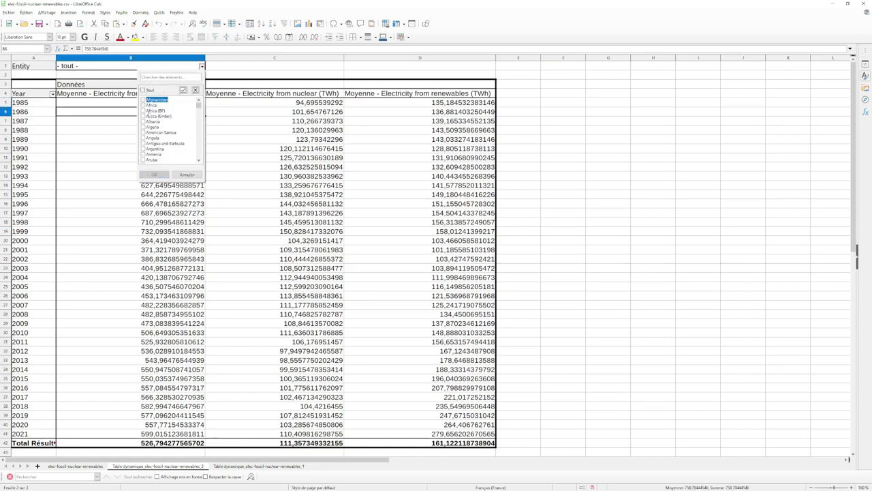
{"action": "scroll", "coordinate": [166, 120], "scroll_direction": "down", "scroll_amount": 15}
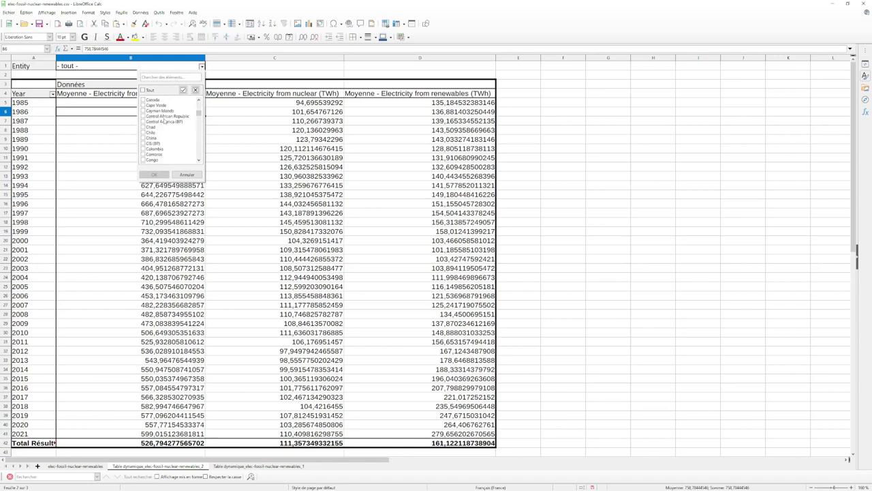
{"action": "scroll", "coordinate": [165, 120], "scroll_direction": "down", "scroll_amount": 5}
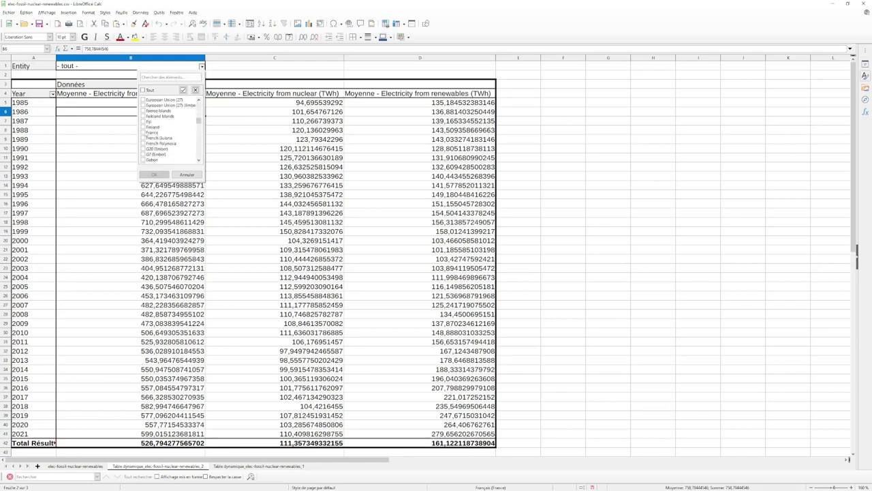
{"action": "left_click", "coordinate": [142, 132]}
{"action": "left_click", "coordinate": [154, 174]}
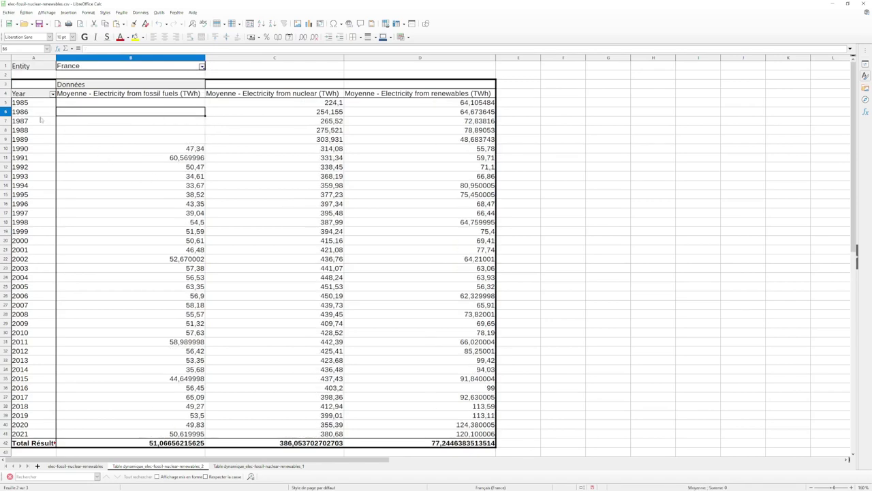
{"action": "left_click", "coordinate": [535, 103]}
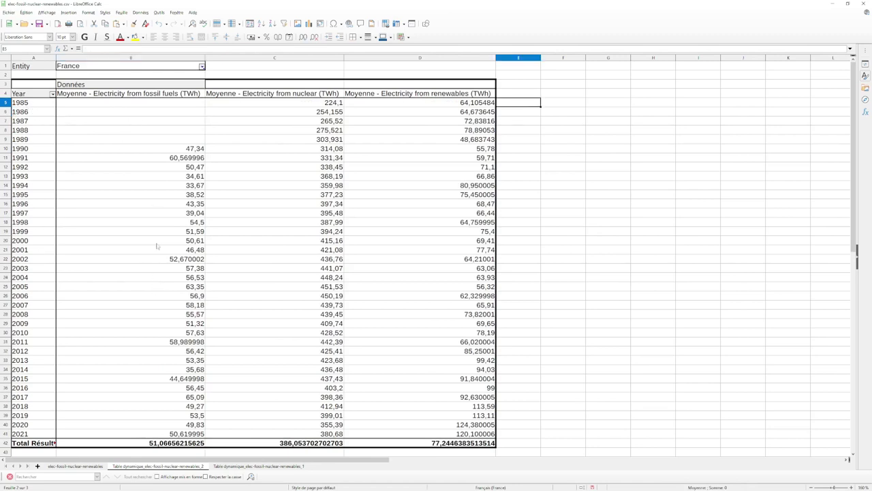
Filter Entity to include everything except regional aggregates such as Africa (Ember), Asia, Asia (Ember) and Asia Pacific (BP)
{"action": "left_click", "coordinate": [202, 66]}
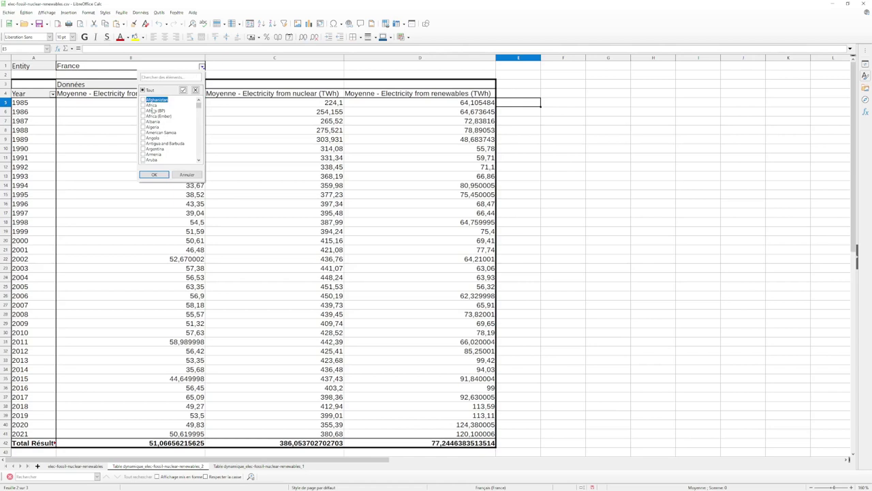
{"action": "left_click", "coordinate": [143, 90]}
{"action": "left_click", "coordinate": [143, 111]}
{"action": "scroll", "coordinate": [180, 128], "scroll_direction": "down", "scroll_amount": 1}
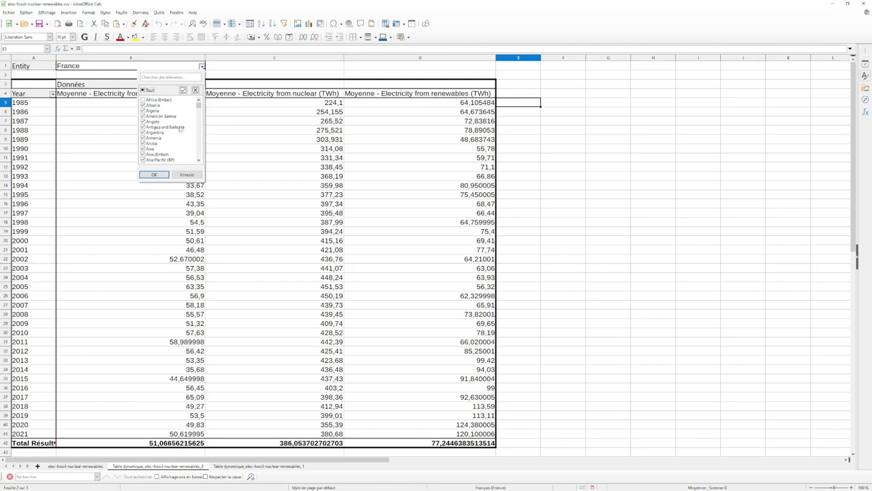
{"action": "scroll", "coordinate": [180, 128], "scroll_direction": "down", "scroll_amount": 1}
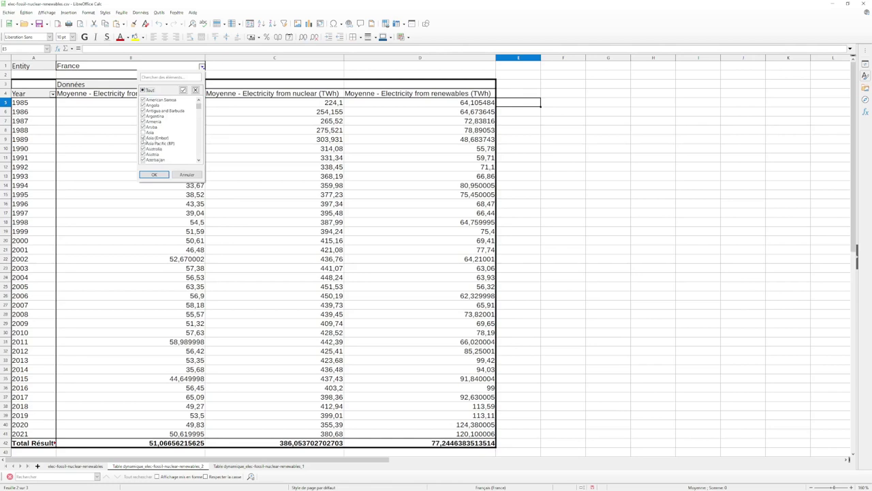
{"action": "left_click", "coordinate": [143, 143]}
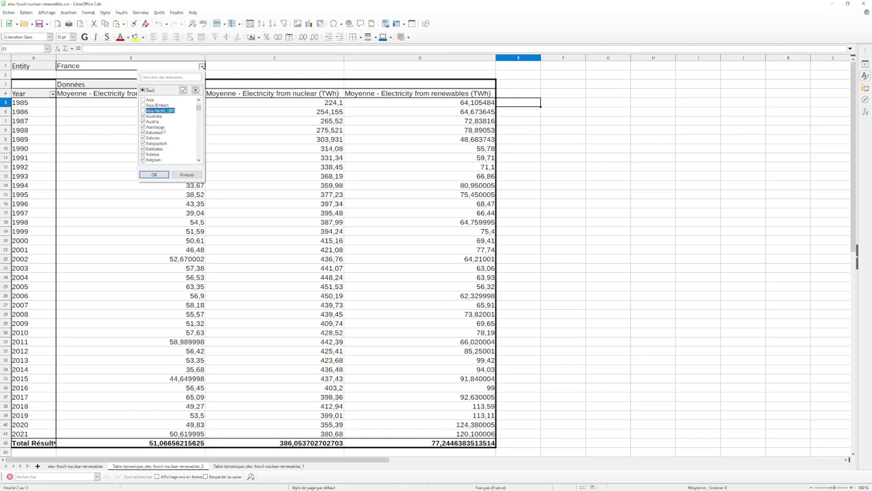
{"action": "left_click", "coordinate": [154, 174]}
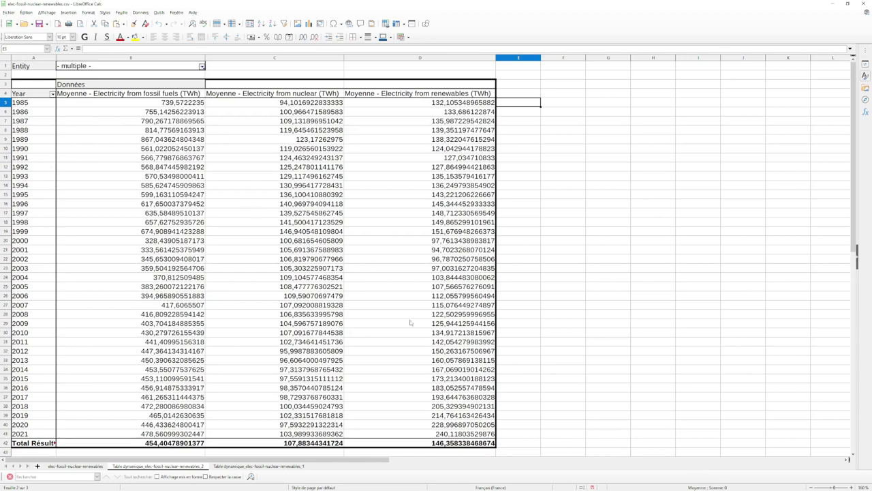
Examine the yearly electricity averages from 1985 to 2021 for the filtered entities
{"action": "left_click", "coordinate": [578, 221]}
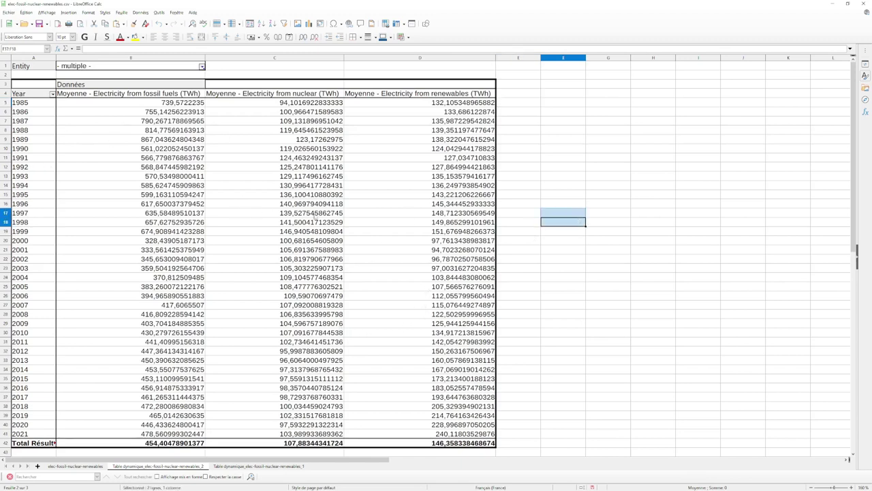
{"action": "left_click_drag", "start_coordinate": [40, 107], "coordinate": [26, 435]}
{"action": "left_click", "coordinate": [616, 194]}
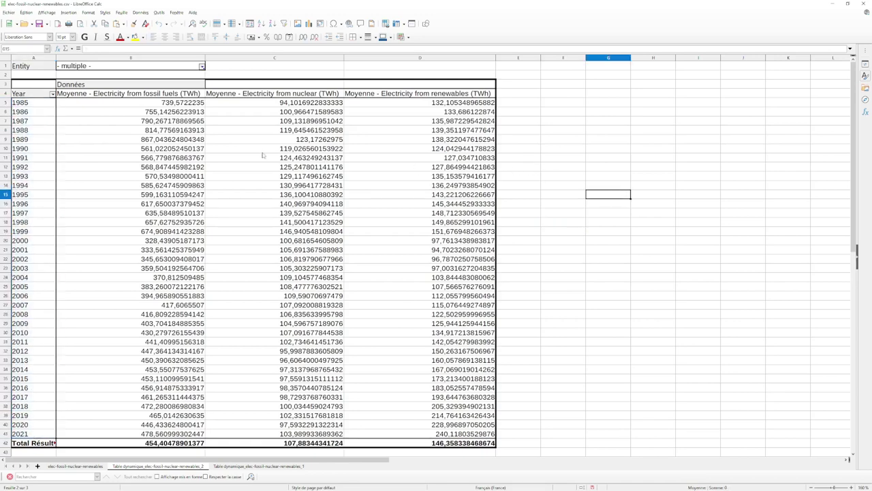
{"action": "left_click_drag", "start_coordinate": [437, 434], "coordinate": [46, 94]}
{"action": "left_click", "coordinate": [526, 113]}
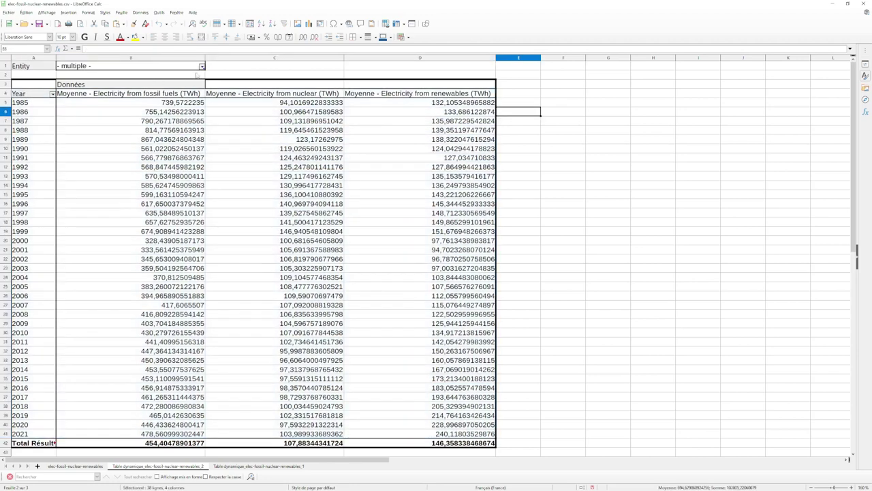
Filter the yearly pivot table's Entity field to show only World
{"action": "left_click", "coordinate": [202, 66]}
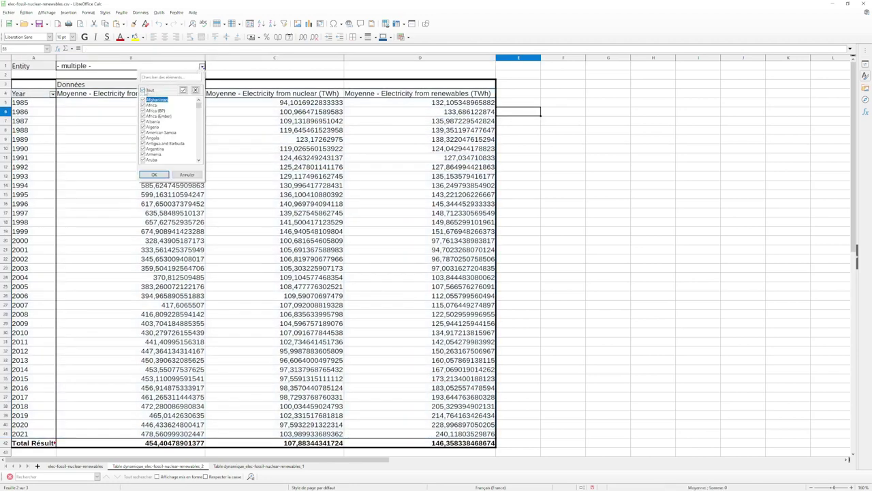
{"action": "left_click", "coordinate": [144, 90]}
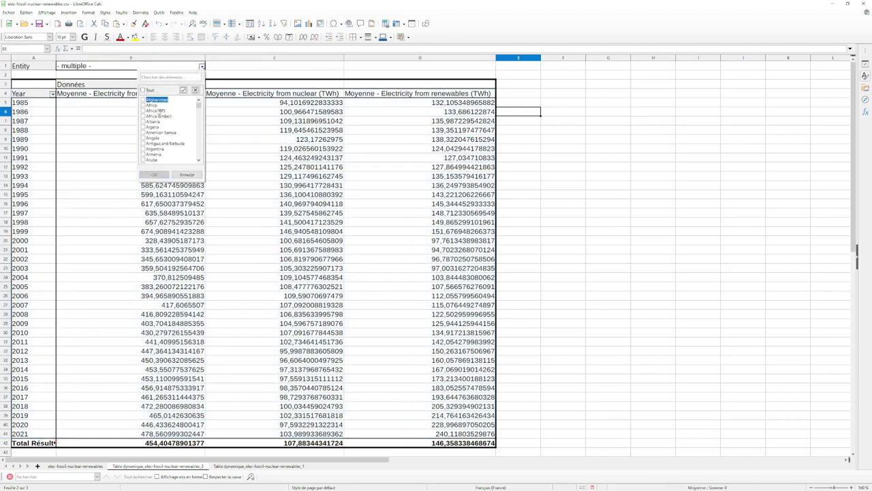
{"action": "left_click", "coordinate": [155, 78]}
{"action": "type", "text": "wor"}
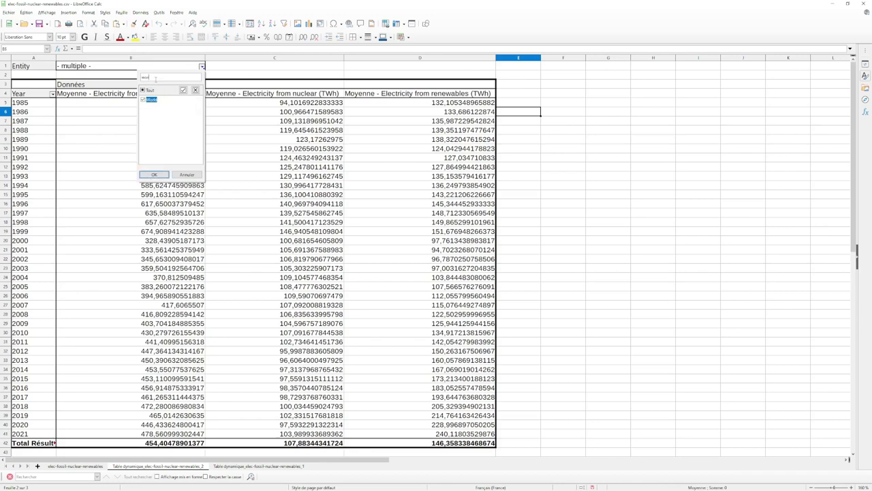
{"action": "left_click", "coordinate": [154, 175]}
{"action": "left_click", "coordinate": [595, 141]}
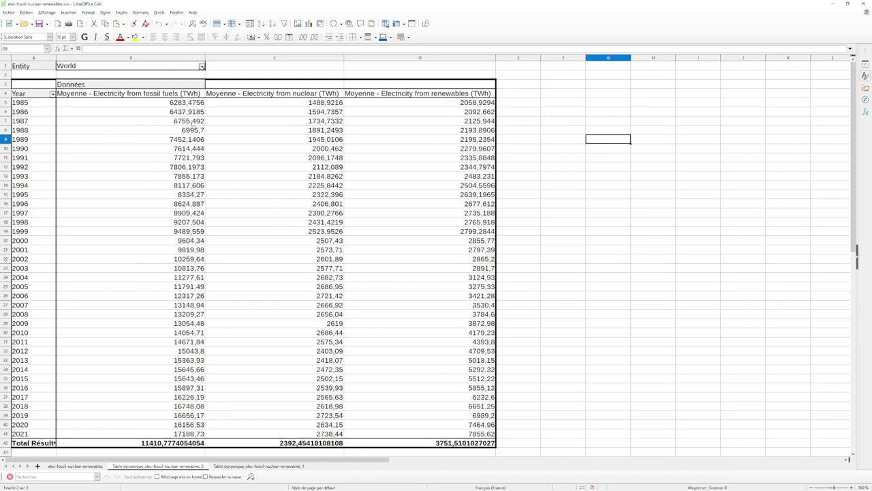
Examine World's yearly averages for fossil fuels, nuclear and renewables from 1985 onwards
{"action": "left_click", "coordinate": [105, 97]}
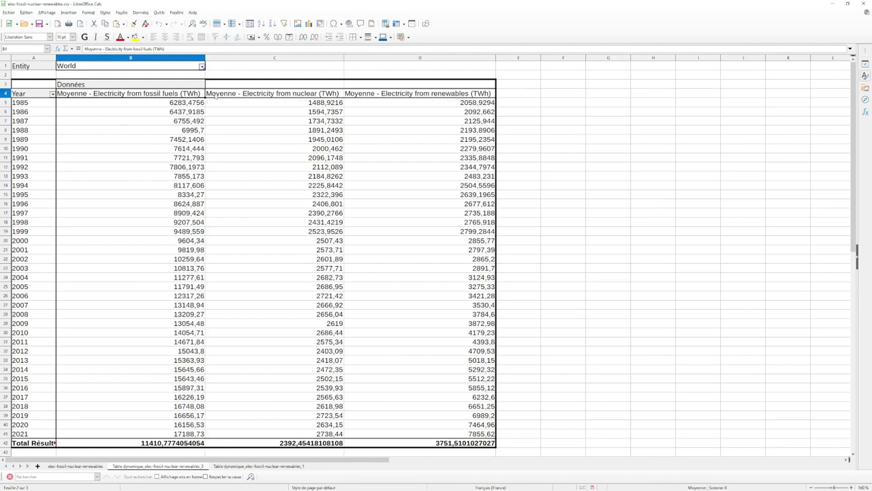
{"action": "left_click", "coordinate": [144, 105]}
{"action": "left_click", "coordinate": [300, 102]}
{"action": "left_click", "coordinate": [184, 112]}
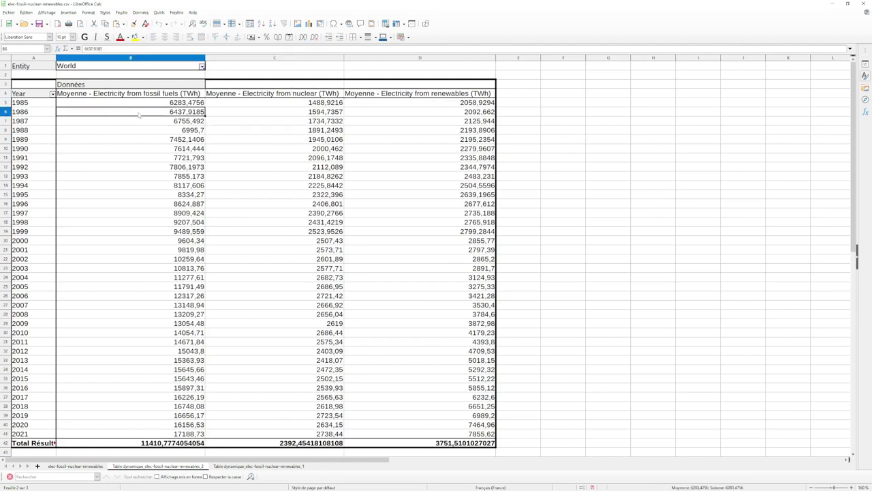
{"action": "left_click", "coordinate": [519, 102]}
{"action": "left_click_drag", "start_coordinate": [22, 104], "coordinate": [27, 334]}
{"action": "left_click", "coordinate": [306, 242]}
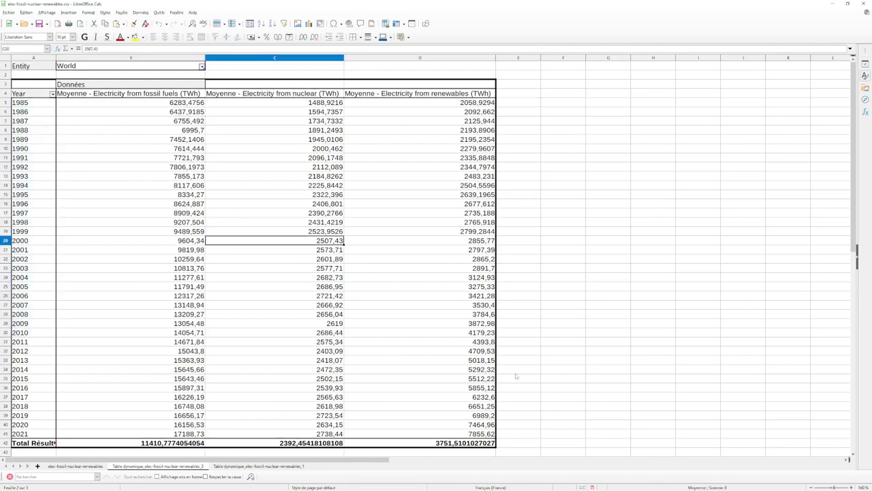
Insert a stacked area pivot chart of World's averages for 1985 to 2021 and enlarge it over the table
{"action": "left_click_drag", "start_coordinate": [482, 434], "coordinate": [24, 93]}
{"action": "left_click", "coordinate": [309, 23]}
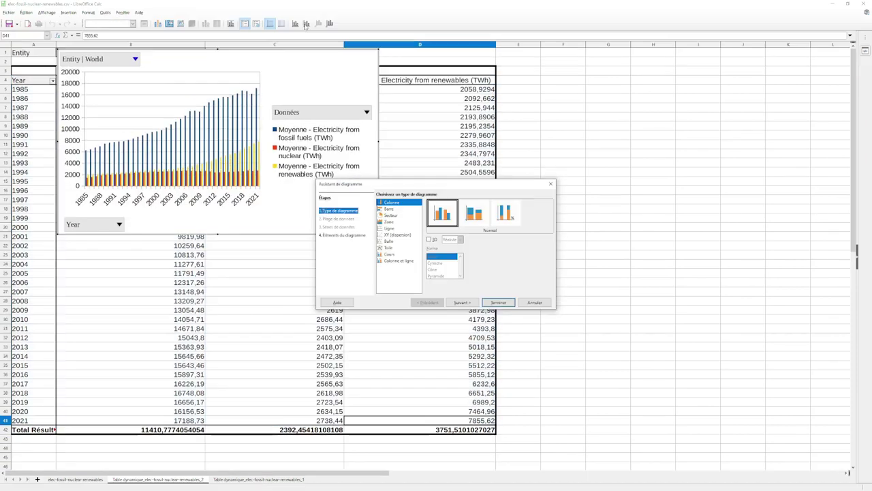
{"action": "left_click", "coordinate": [390, 228]}
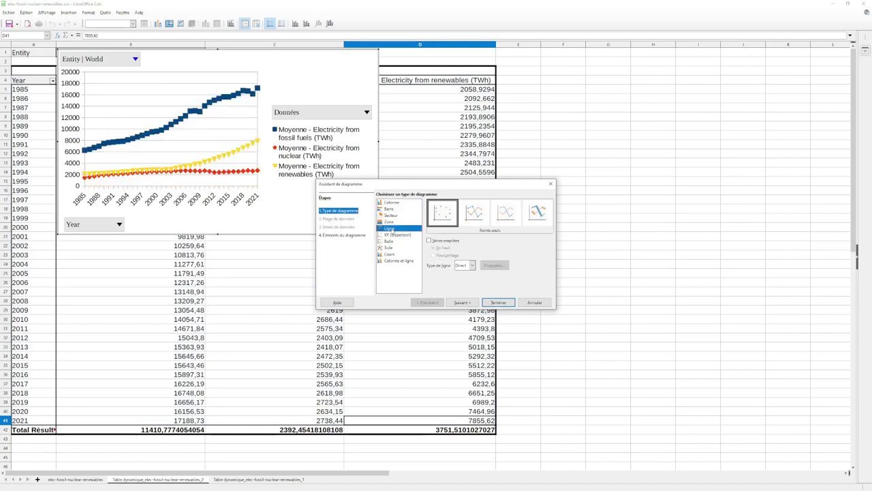
{"action": "left_click", "coordinate": [393, 223]}
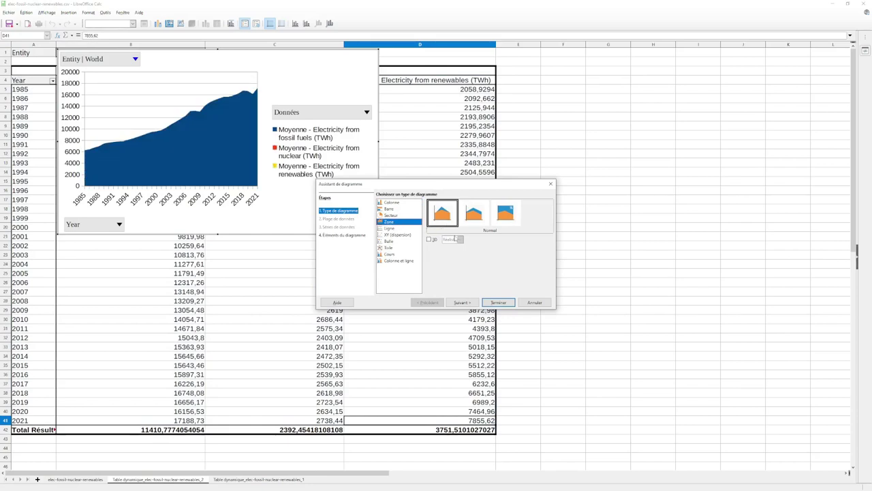
{"action": "left_click", "coordinate": [477, 219]}
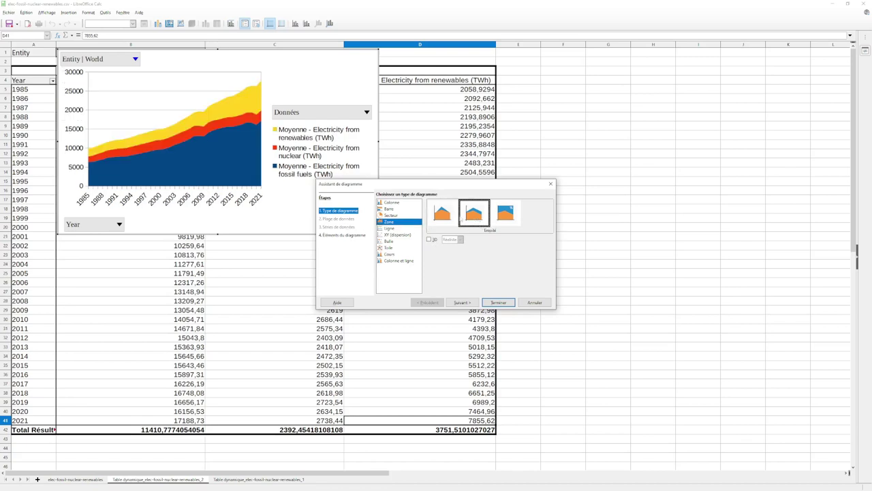
{"action": "left_click", "coordinate": [499, 303]}
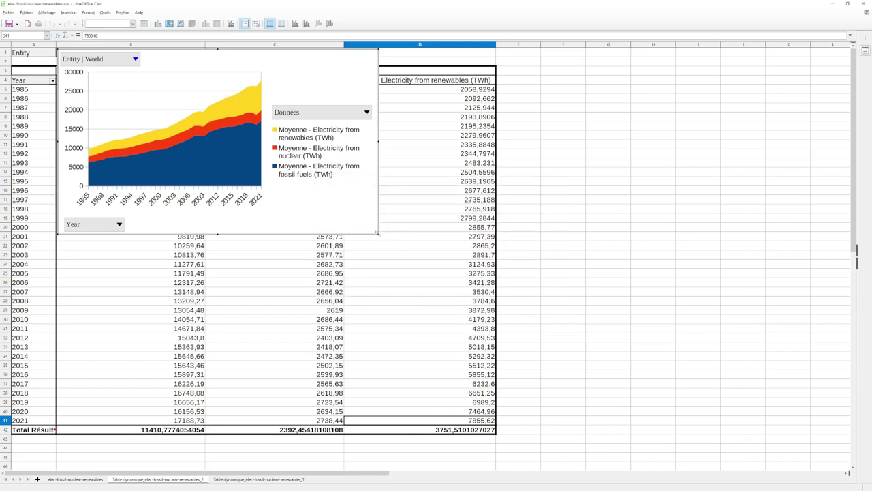
{"action": "left_click_drag", "start_coordinate": [378, 234], "coordinate": [535, 298]}
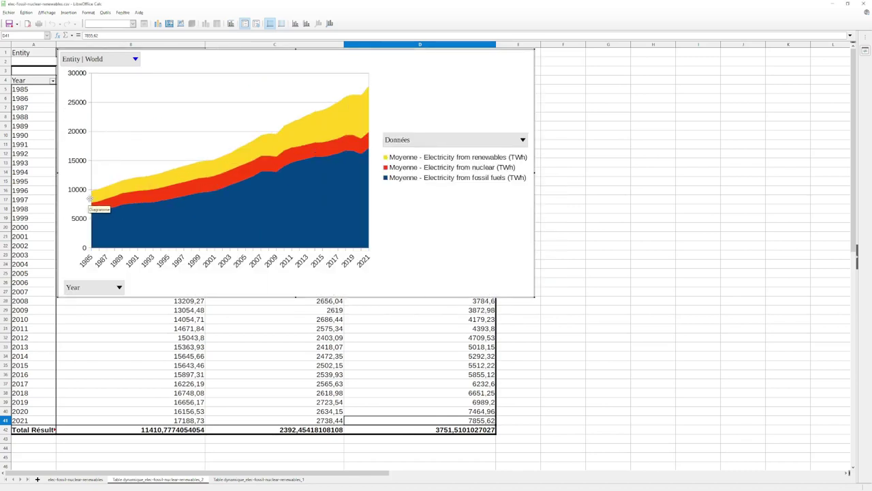
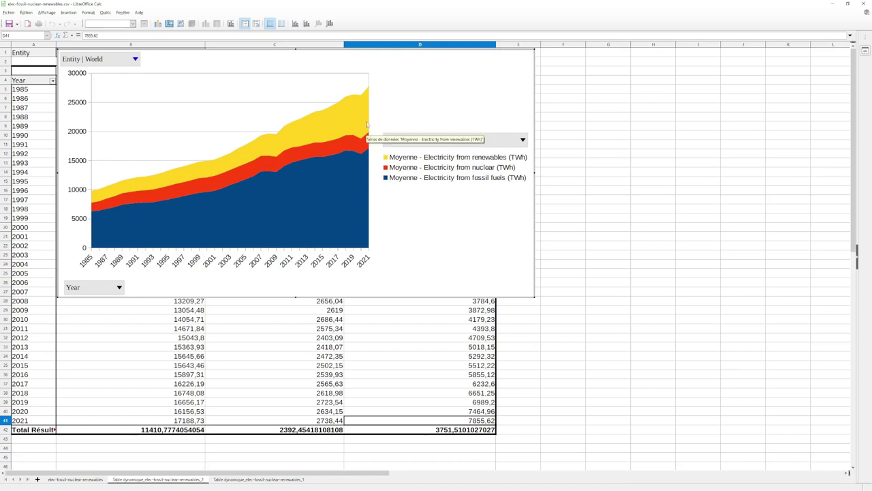
{"action": "left_click", "coordinate": [623, 249]}
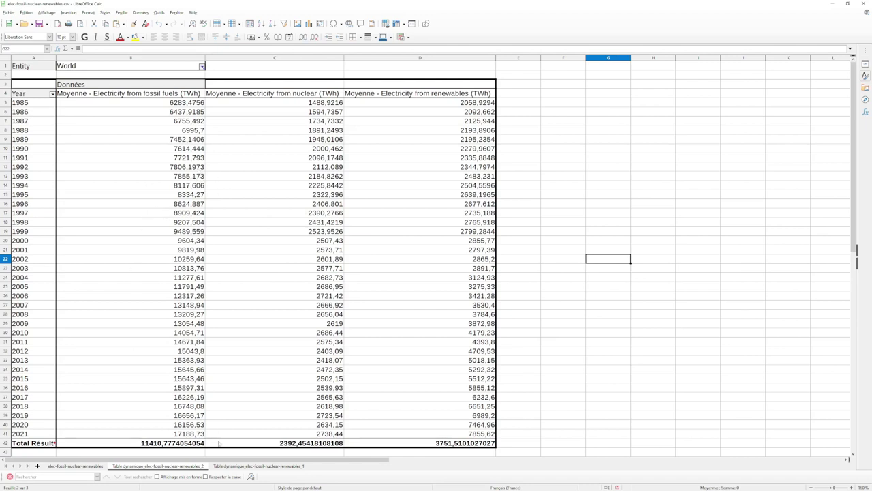
Set up a new pivot table from source columns A to F with Entity as rows, Year as filter and the three electricity fields as data
{"action": "left_click", "coordinate": [75, 465]}
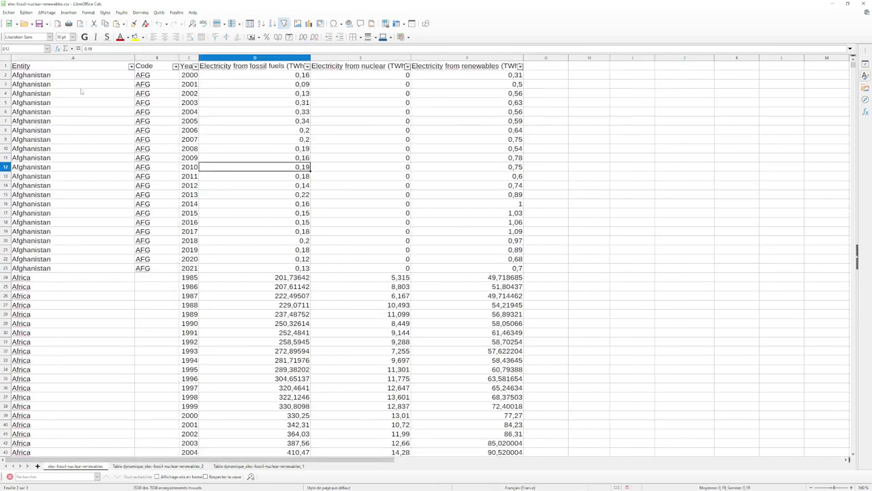
{"action": "left_click_drag", "start_coordinate": [69, 57], "coordinate": [447, 57]}
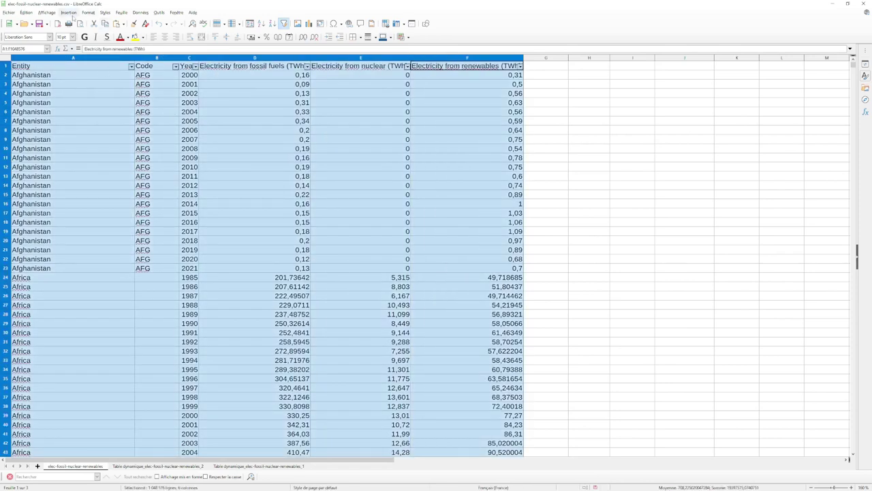
{"action": "left_click", "coordinate": [71, 12]}
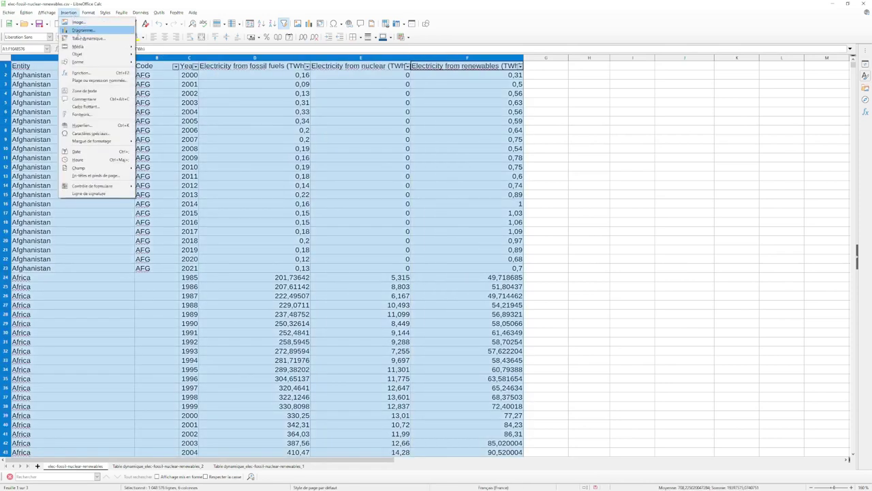
{"action": "left_click", "coordinate": [79, 39]}
{"action": "left_click", "coordinate": [436, 267]}
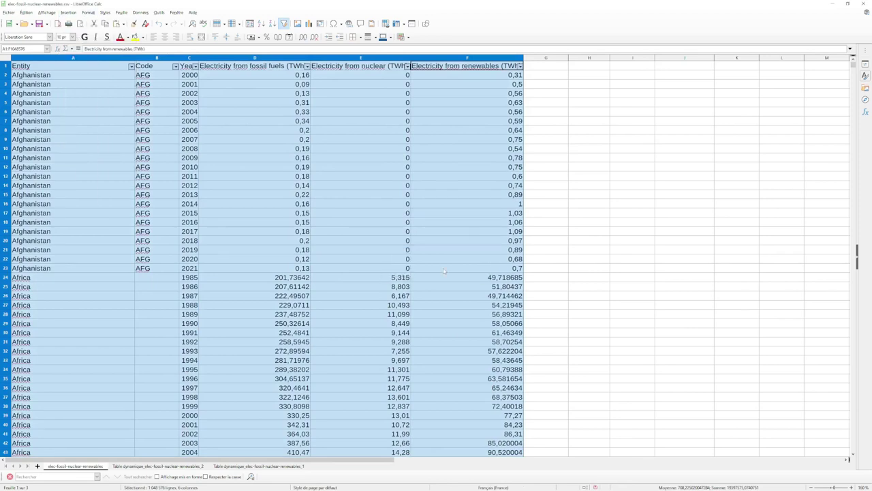
{"action": "left_click_drag", "start_coordinate": [395, 111], "coordinate": [285, 215]}
{"action": "left_click_drag", "start_coordinate": [421, 132], "coordinate": [344, 218]}
{"action": "left_click_drag", "start_coordinate": [398, 126], "coordinate": [331, 127]}
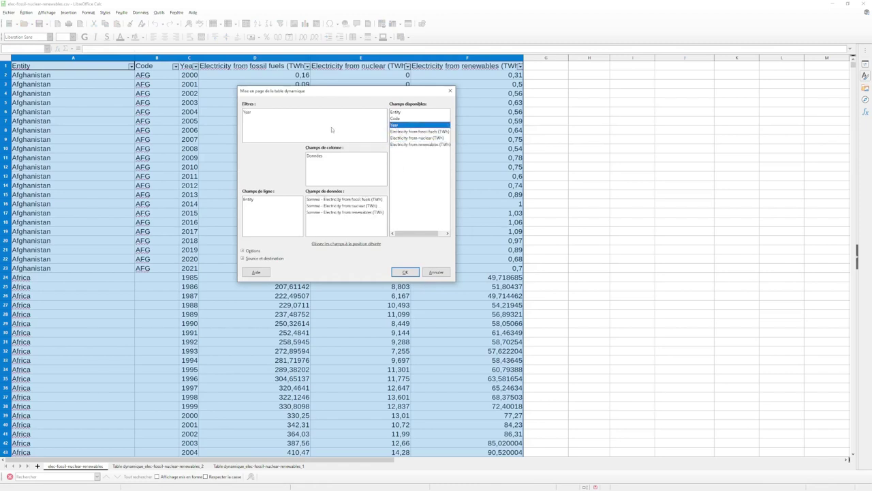
Set the fossil fuels, nuclear and renewables data fields to the Moyenne function and create the pivot table
{"action": "double_click", "coordinate": [322, 200]}
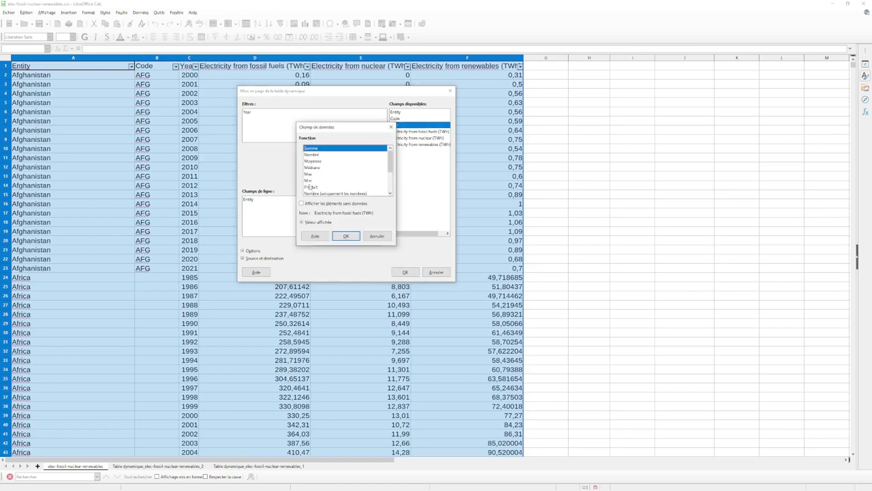
{"action": "double_click", "coordinate": [312, 160]}
{"action": "double_click", "coordinate": [322, 207]}
{"action": "double_click", "coordinate": [312, 161]}
{"action": "double_click", "coordinate": [325, 213]}
{"action": "double_click", "coordinate": [313, 162]}
{"action": "left_click", "coordinate": [252, 115]}
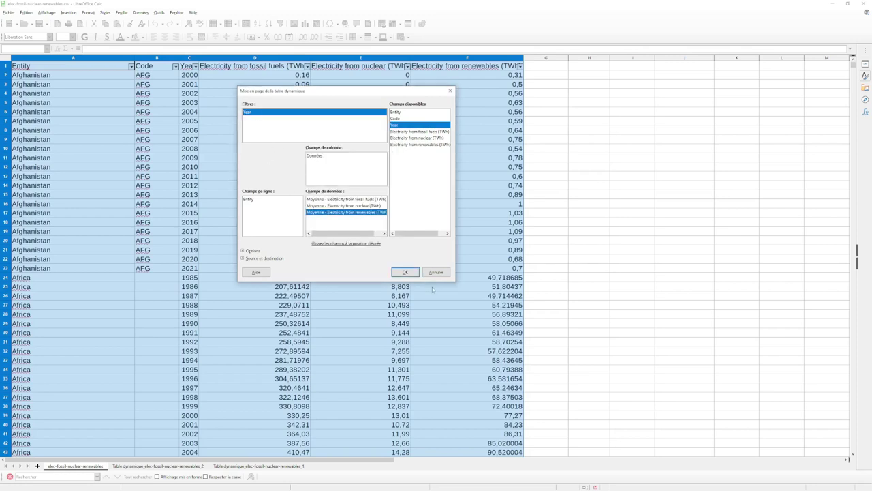
{"action": "left_click", "coordinate": [405, 272]}
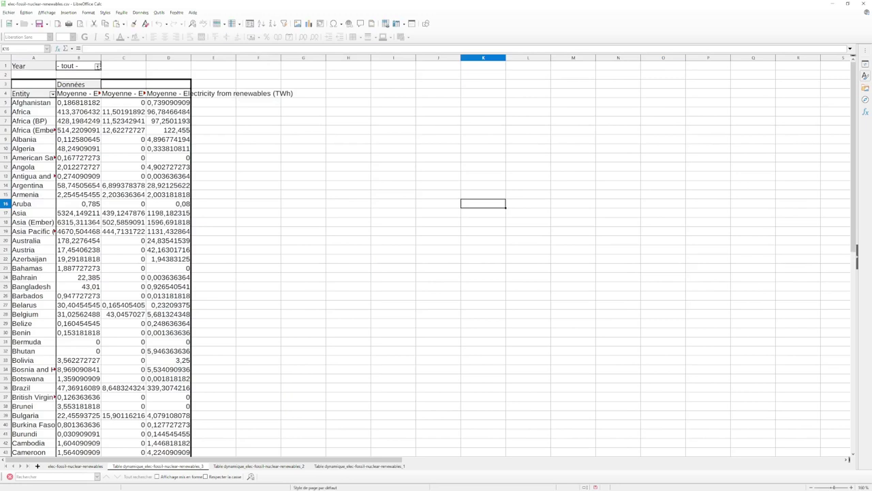
Filter the new pivot table's Year field to show only 2019, 2020 and 2021
{"action": "left_click", "coordinate": [97, 66]}
{"action": "left_click", "coordinate": [62, 90]}
{"action": "scroll", "coordinate": [85, 127], "scroll_direction": "down", "scroll_amount": 3}
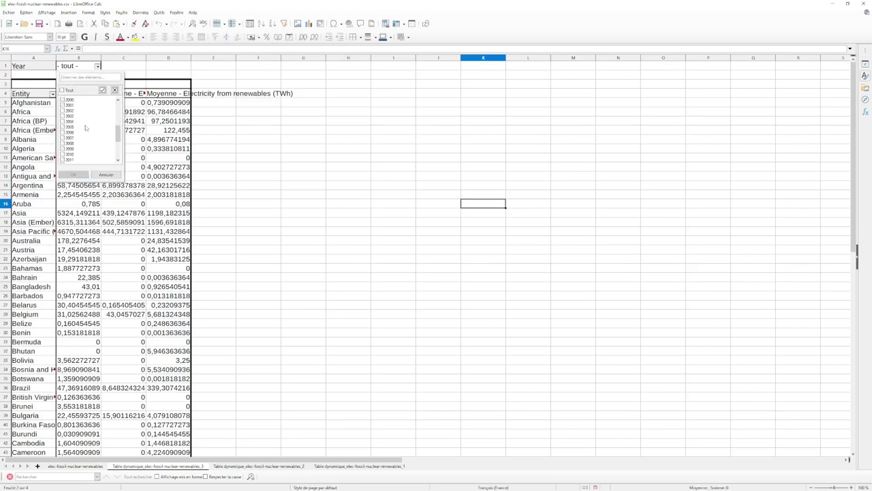
{"action": "scroll", "coordinate": [85, 128], "scroll_direction": "down", "scroll_amount": 3}
{"action": "left_click", "coordinate": [62, 149]}
{"action": "left_click", "coordinate": [74, 174]}
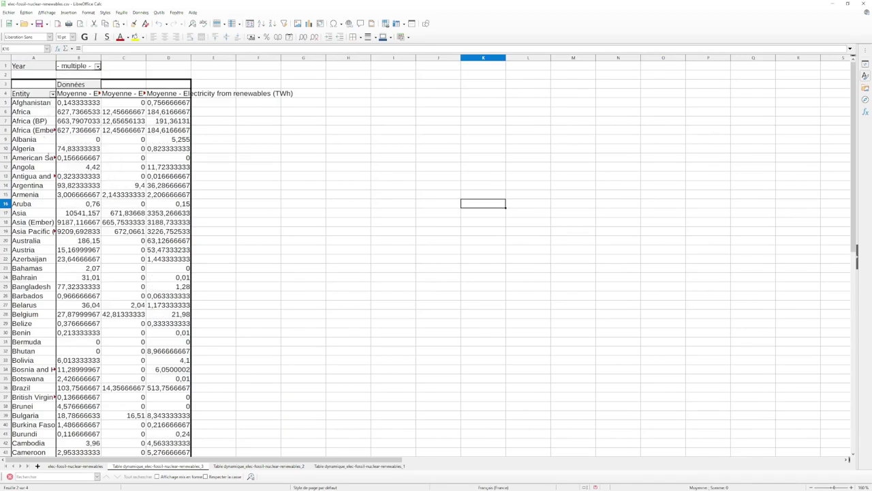
Examine the three average column headings, the list of entities and the fossil fuel averages in the filtered pivot table
{"action": "left_click", "coordinate": [81, 95]}
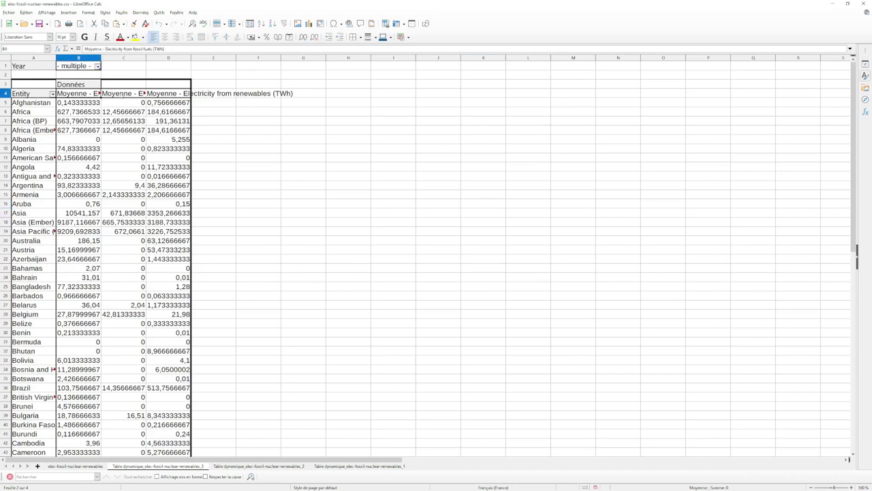
{"action": "left_click", "coordinate": [122, 96]}
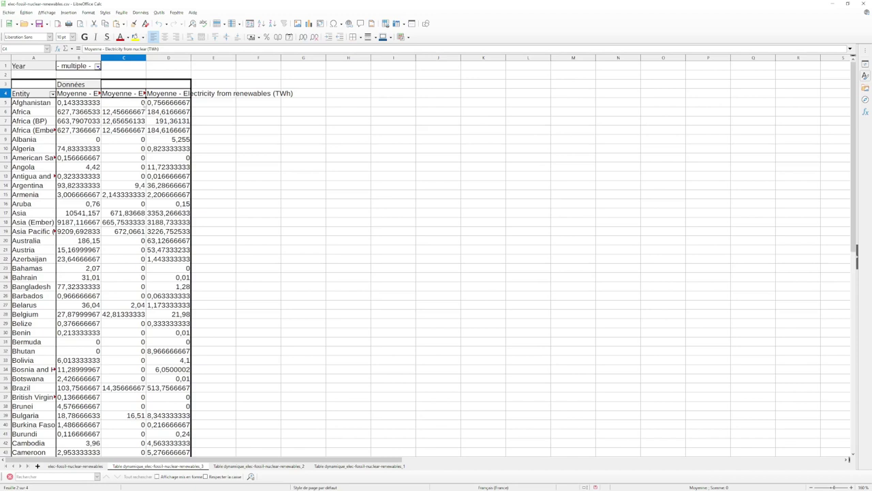
{"action": "left_click", "coordinate": [170, 95]}
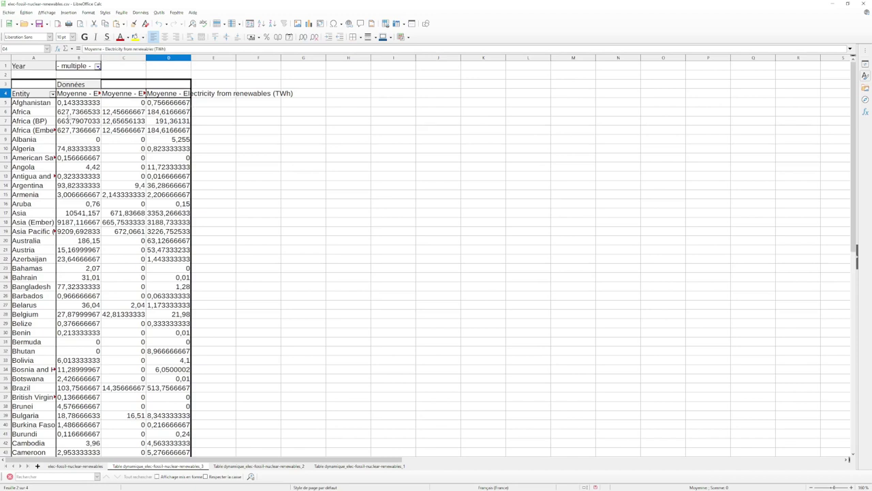
{"action": "left_click_drag", "start_coordinate": [31, 105], "coordinate": [40, 260]}
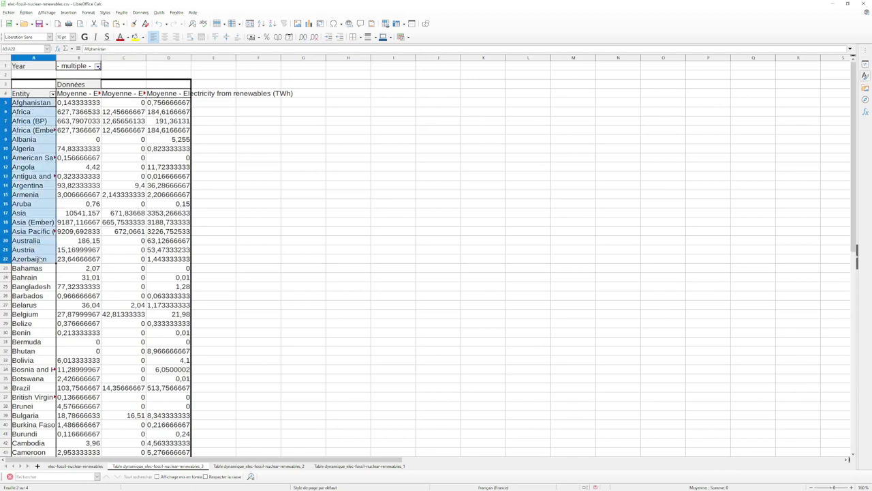
{"action": "left_click", "coordinate": [77, 120]}
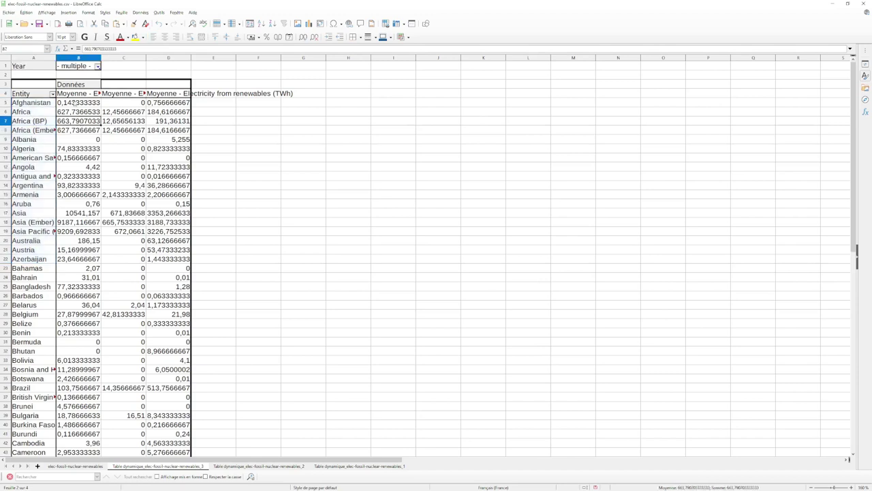
{"action": "scroll", "coordinate": [41, 95], "scroll_direction": "down", "scroll_amount": 1}
{"action": "scroll", "coordinate": [38, 89], "scroll_direction": "up", "scroll_amount": 1}
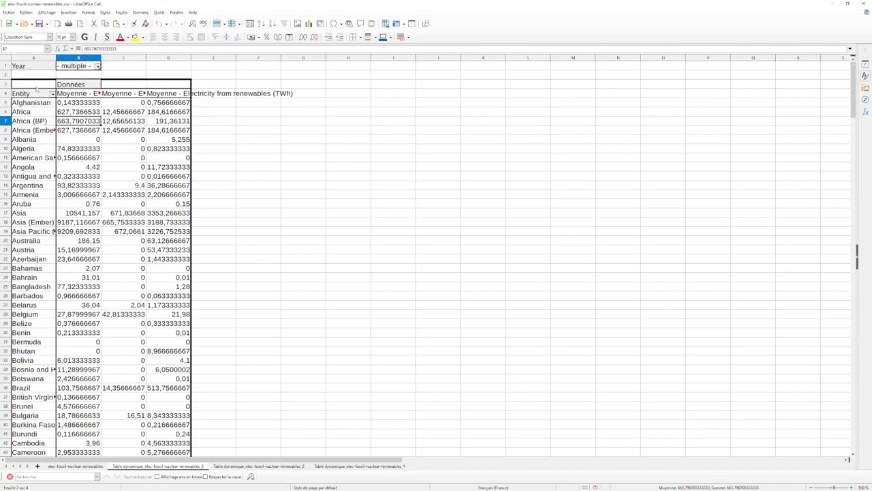
Check which years are selected in the Year filter and review the averages of the entities further down the table
{"action": "left_click", "coordinate": [98, 67]}
{"action": "scroll", "coordinate": [82, 129], "scroll_direction": "down", "scroll_amount": 5}
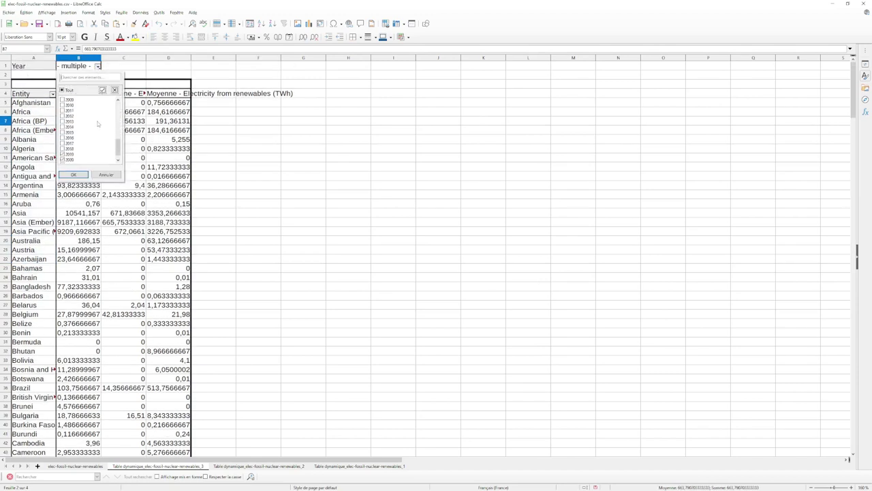
{"action": "left_click", "coordinate": [74, 175]}
{"action": "left_click", "coordinate": [286, 156]}
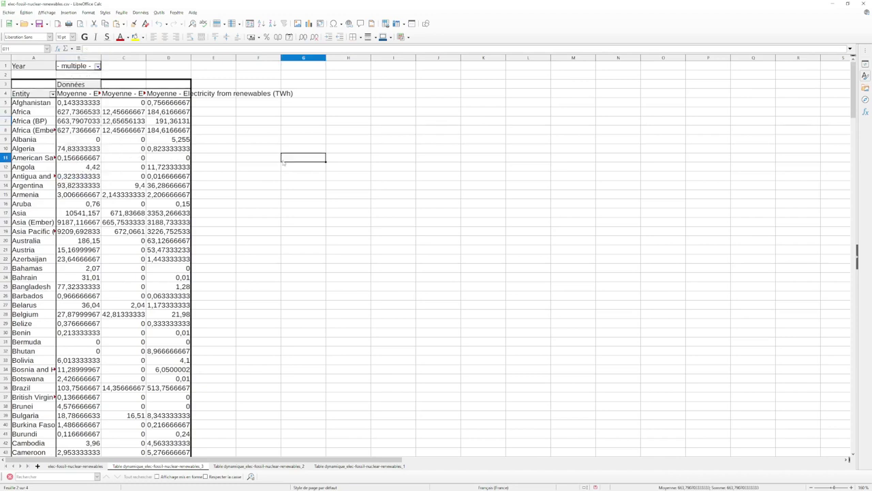
{"action": "key", "text": "Up"}
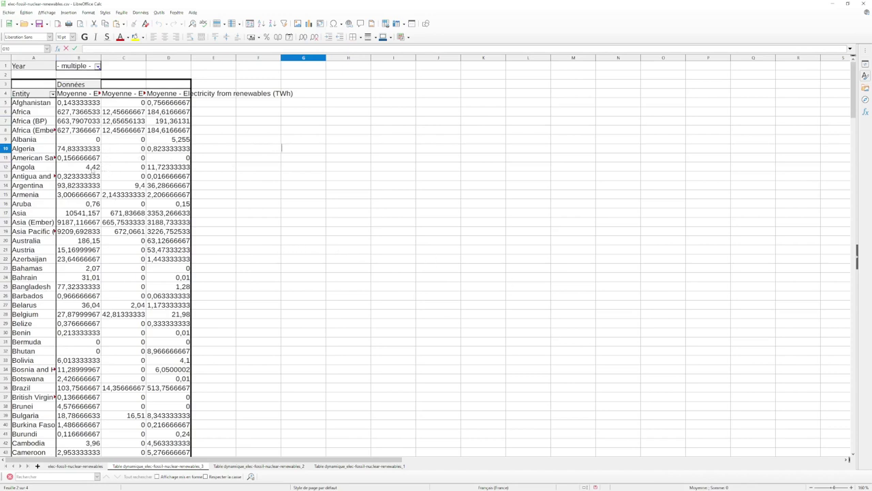
{"action": "scroll", "coordinate": [175, 171], "scroll_direction": "down", "scroll_amount": 14}
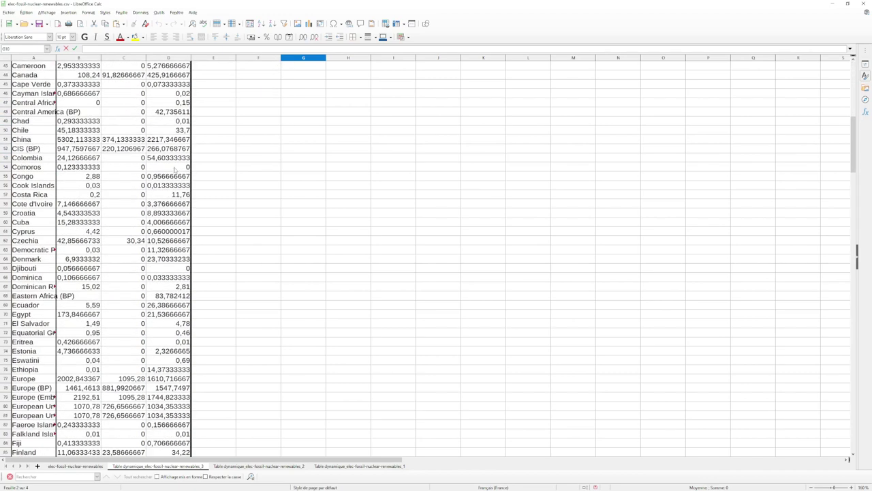
Copy the pivot table from its Entity heading row to Zimbabwe (A4:D254) and paste it at H1
{"action": "scroll", "coordinate": [174, 169], "scroll_direction": "down", "scroll_amount": 20}
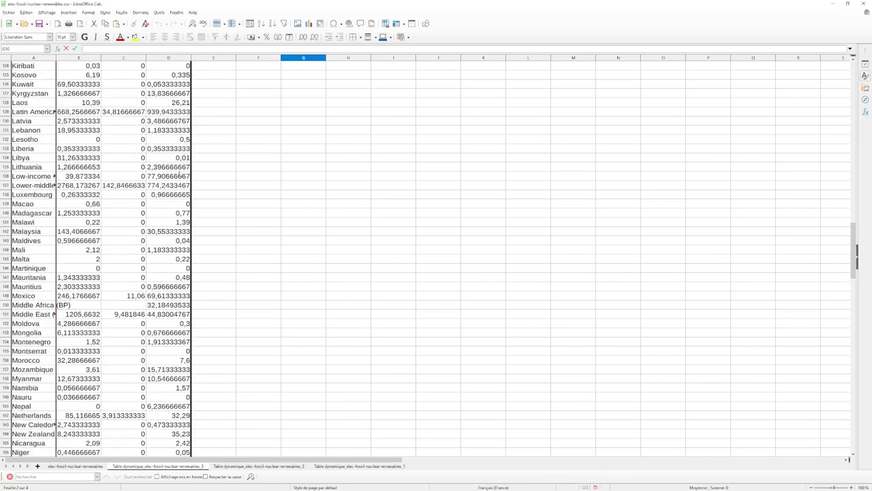
{"action": "scroll", "coordinate": [179, 176], "scroll_direction": "down", "scroll_amount": 20}
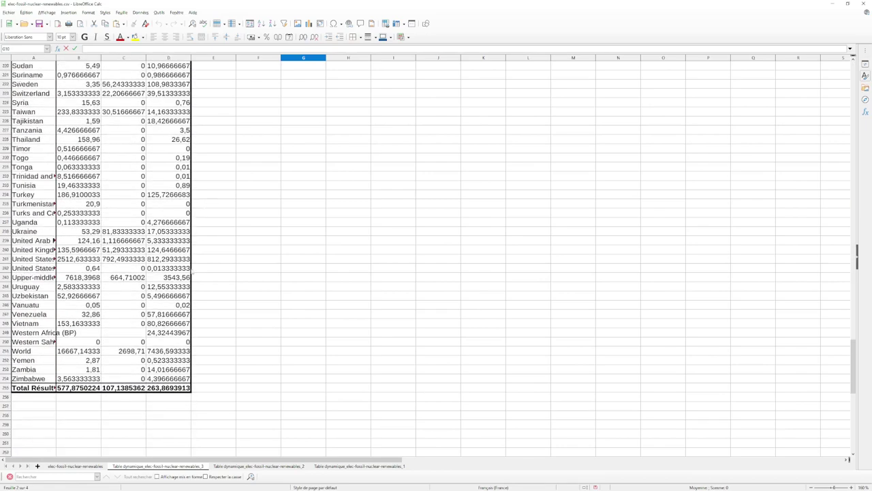
{"action": "left_click_drag", "start_coordinate": [186, 379], "coordinate": [37, 97]}
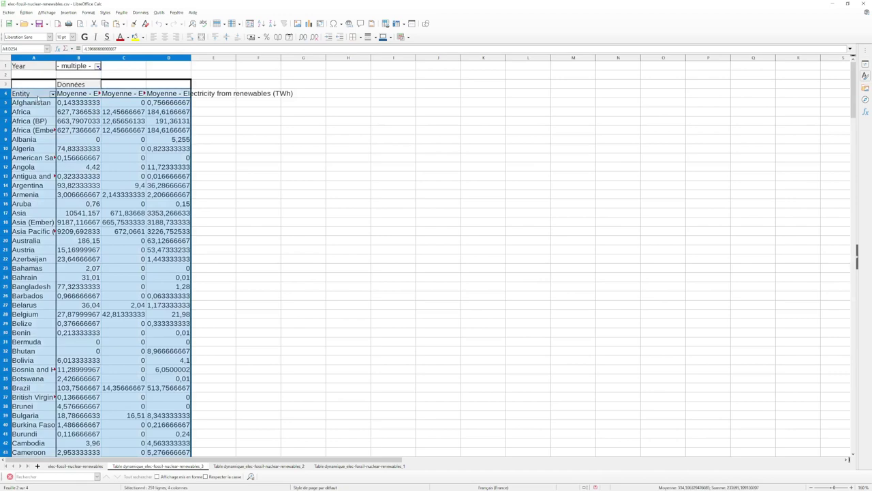
{"action": "right_click", "coordinate": [125, 150]}
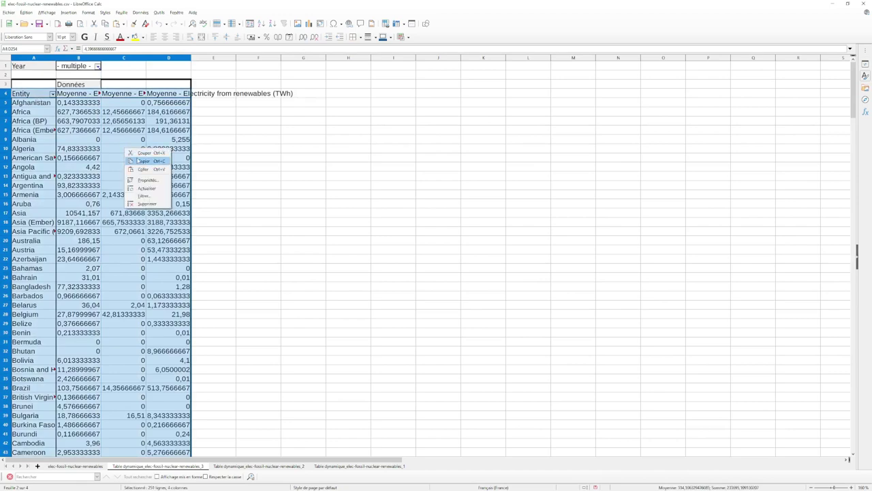
{"action": "left_click", "coordinate": [131, 161]}
{"action": "left_click", "coordinate": [364, 67]}
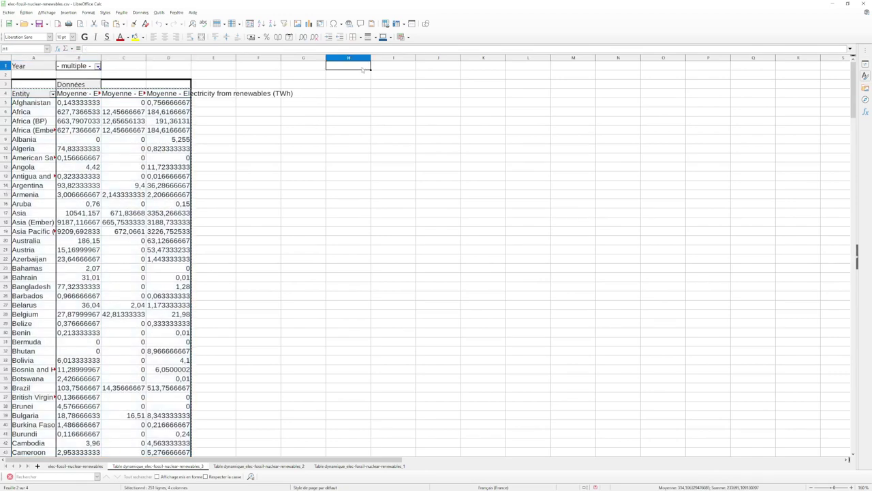
{"action": "key", "text": "ctrl+v"}
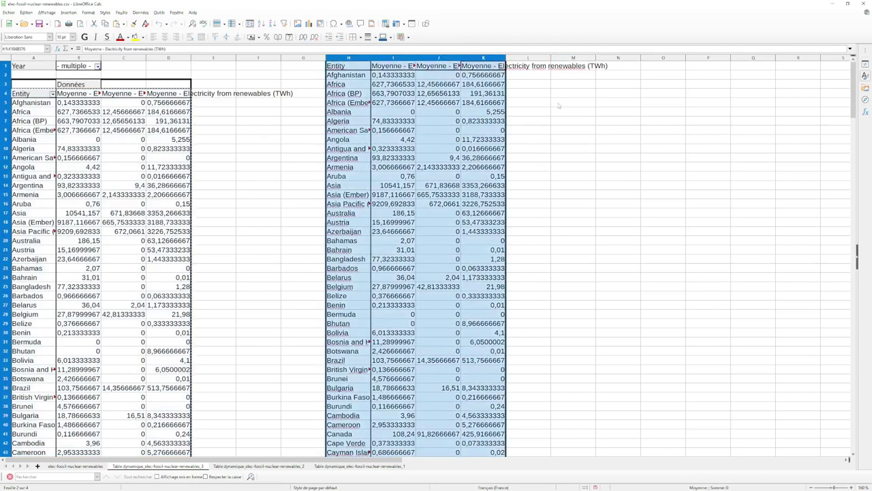
{"action": "left_click", "coordinate": [559, 105]}
Rename the three average headings in I1:K1 of the pasted table as Fossile, Nucléaire and Renouvelable
{"action": "left_click", "coordinate": [395, 66]}
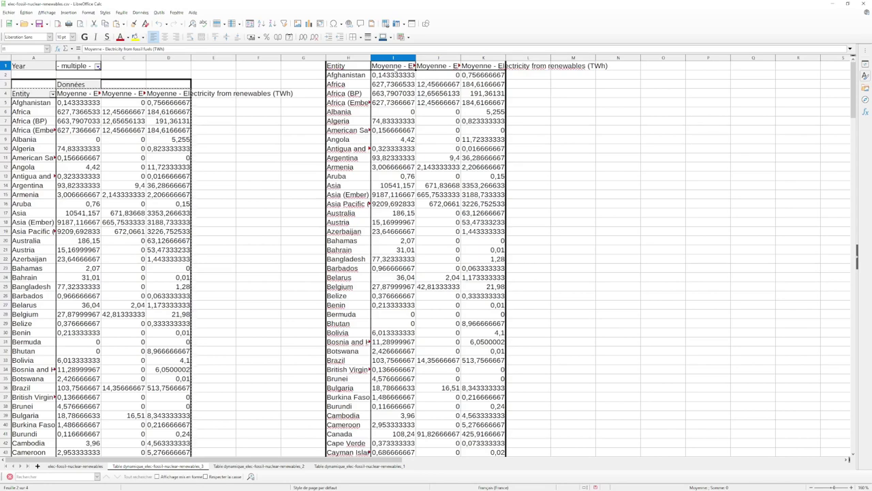
{"action": "type", "text": "Fossile"}
{"action": "key", "text": "Tab"}
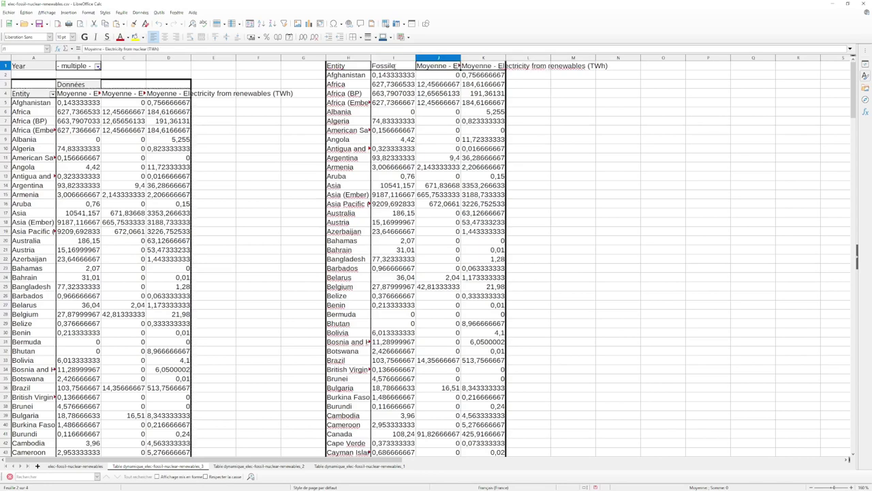
{"action": "type", "text": "Nucléaire"}
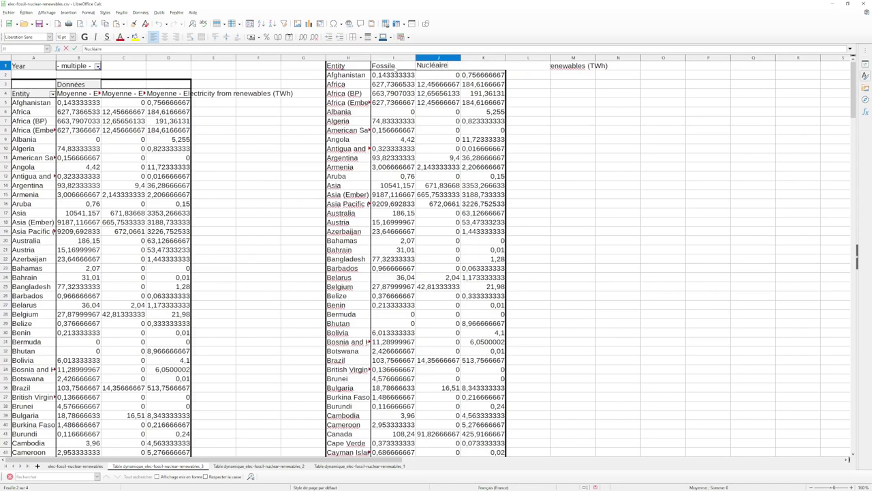
{"action": "key", "text": "Tab"}
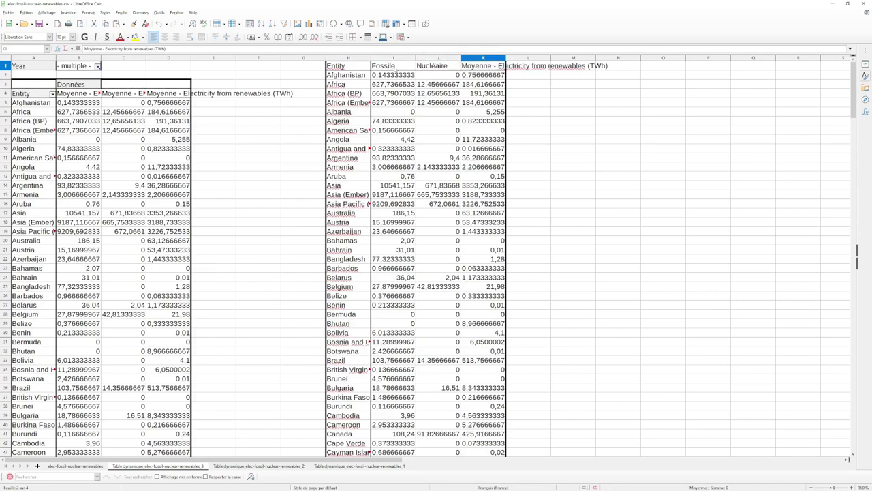
{"action": "type", "text": "Renouvelable"}
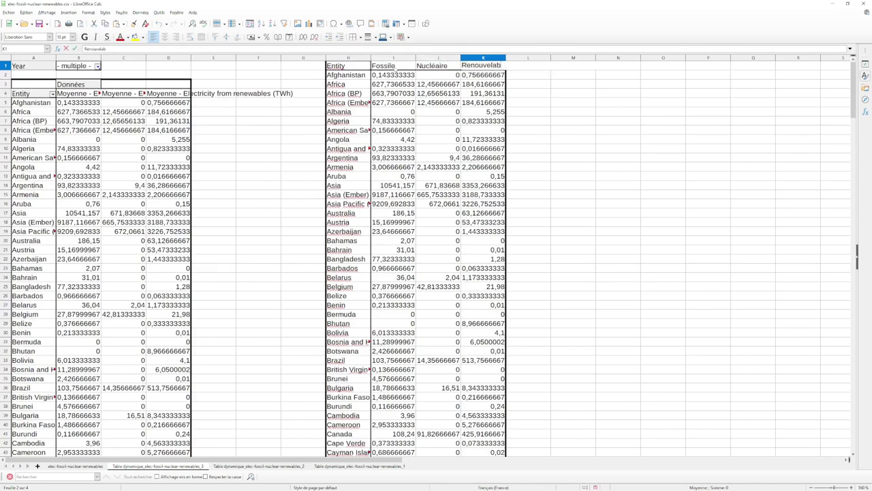
{"action": "key", "text": "Return"}
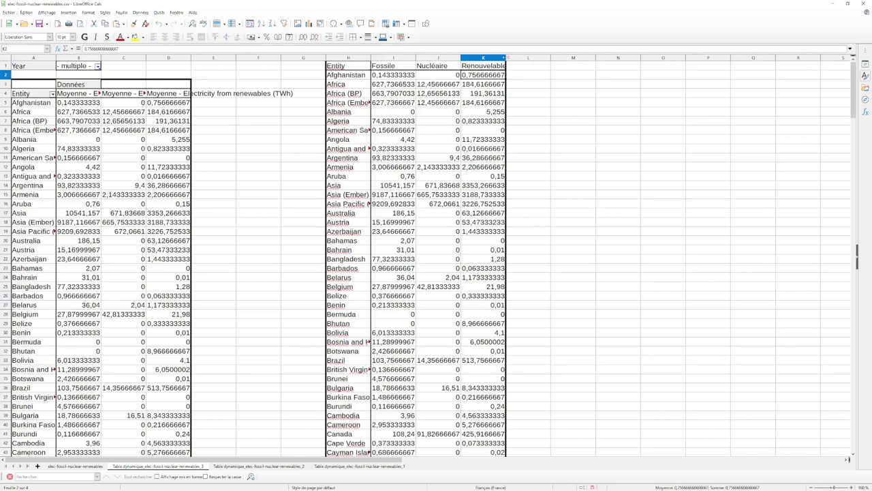
Fit the widths of the Fossile, Nucléaire and Renouvelable columns to their contents
{"action": "double_click", "coordinate": [504, 58]}
{"action": "double_click", "coordinate": [416, 58]}
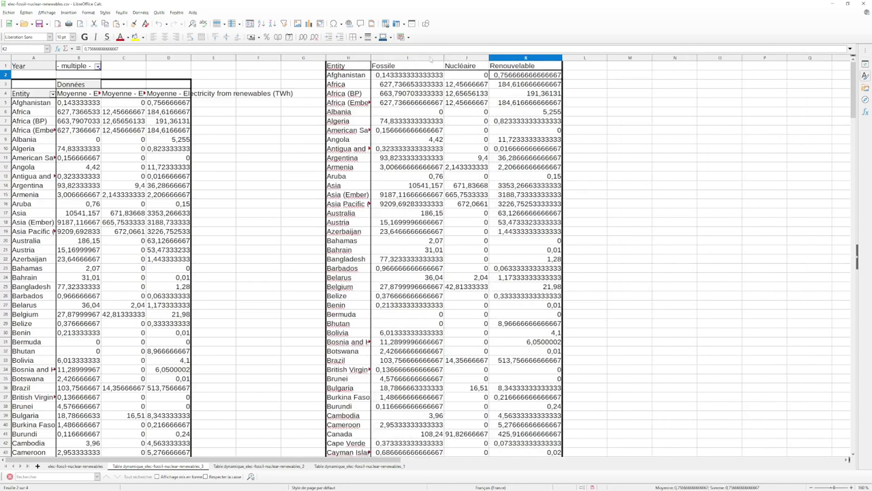
{"action": "double_click", "coordinate": [489, 58]}
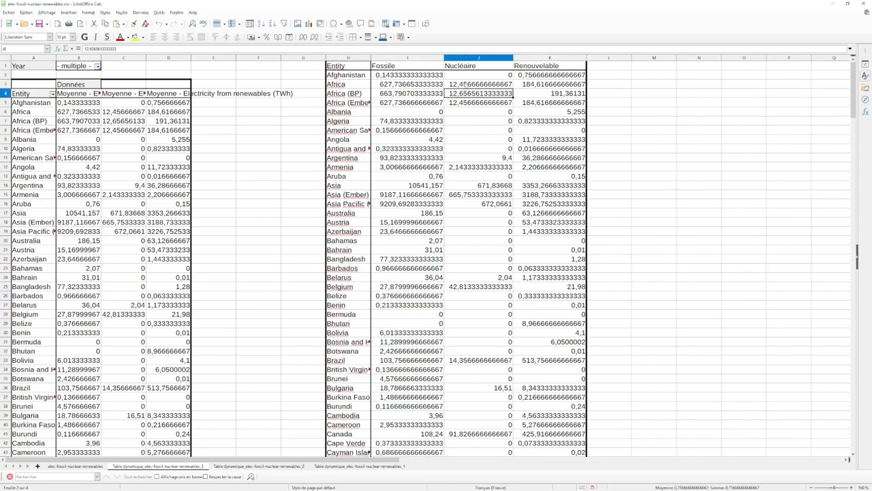
{"action": "left_click", "coordinate": [384, 73]}
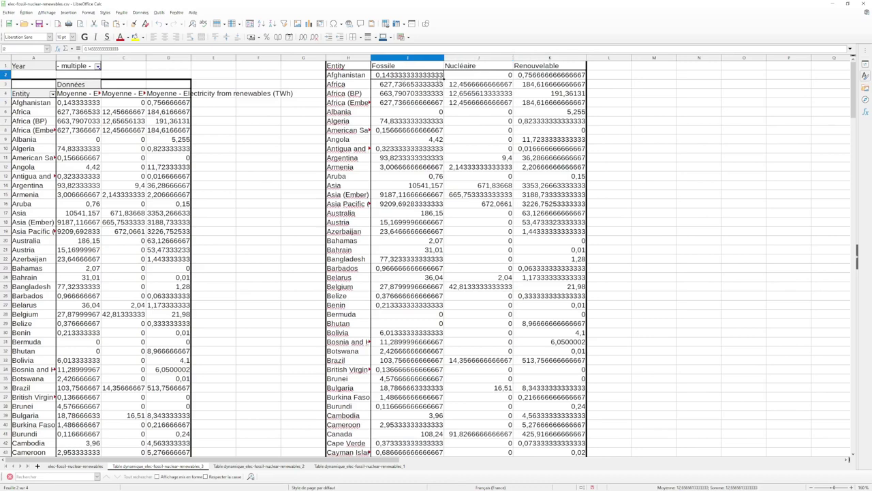
Enter the heading "% Energie fossile pour la production d'électricité" in L1 and fit the column width to it
{"action": "left_click", "coordinate": [608, 66]}
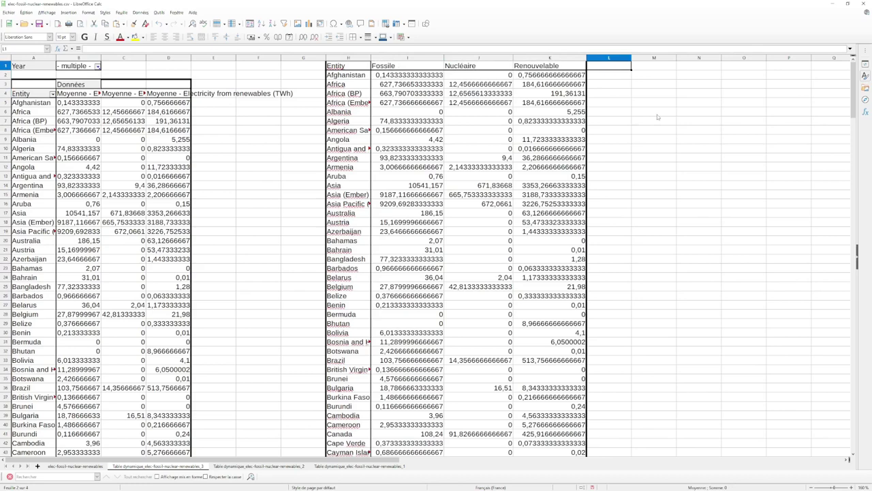
{"action": "type", "text": "% Energie"}
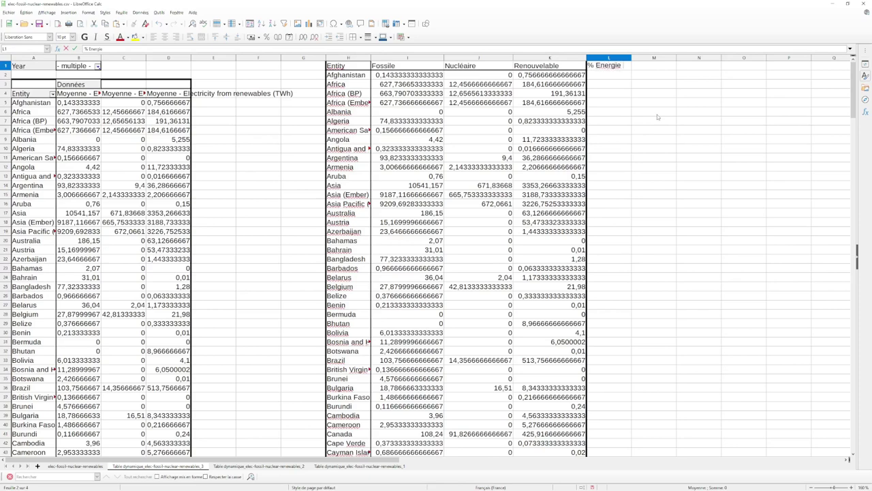
{"action": "type", "text": " fossile pour la produ"}
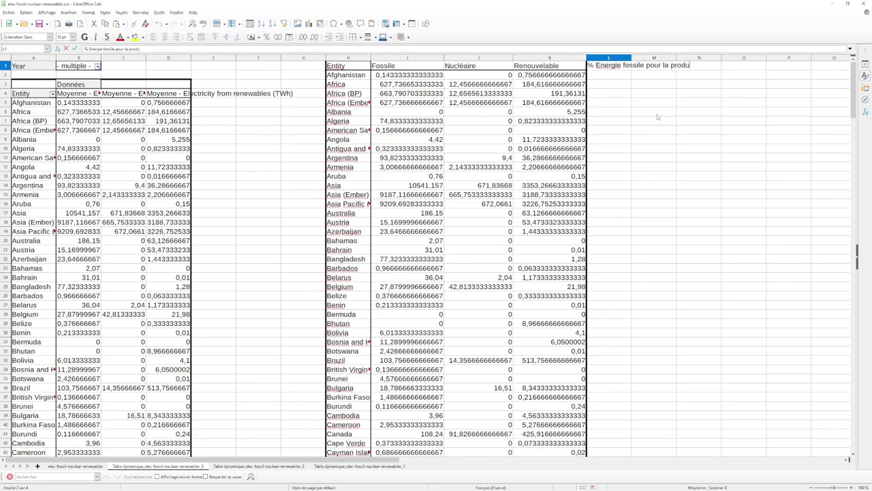
{"action": "type", "text": "ction d'électricité"}
{"action": "key", "text": "Return"}
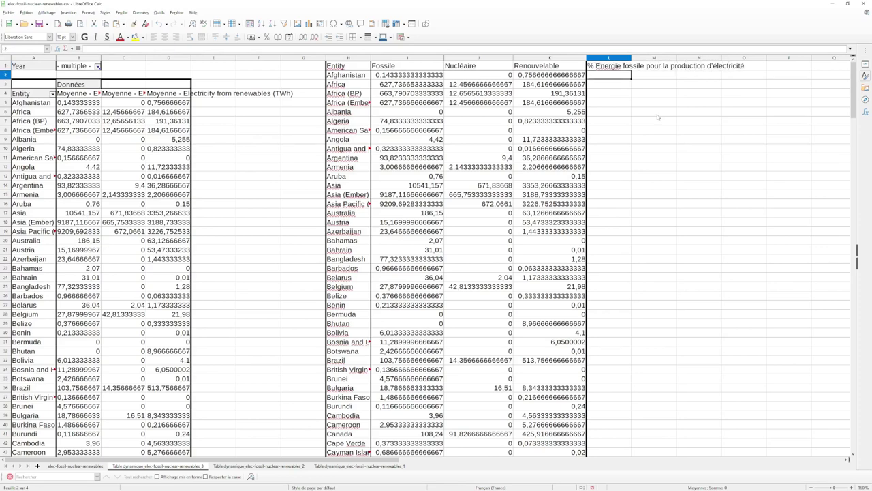
{"action": "double_click", "coordinate": [632, 59]}
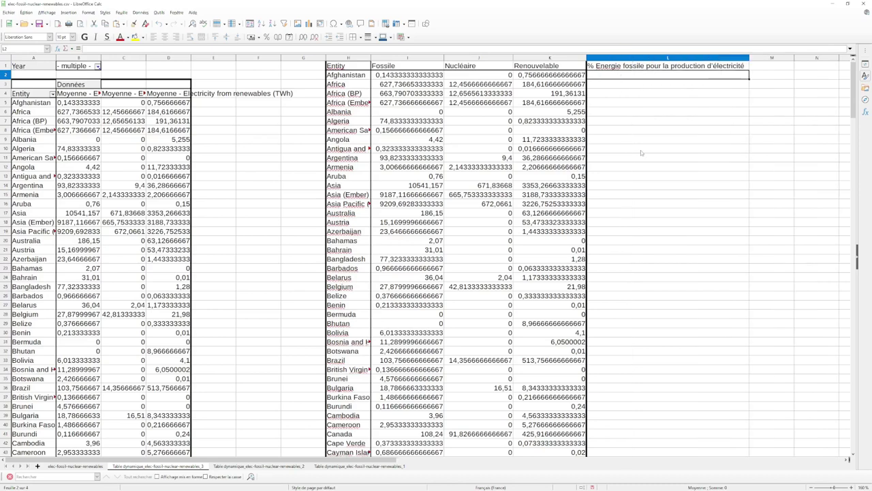
Calculate Afghanistan's fossil energy share in L2 with the formula =I2/(I2+J2+K2)
{"action": "type", "text": "="}
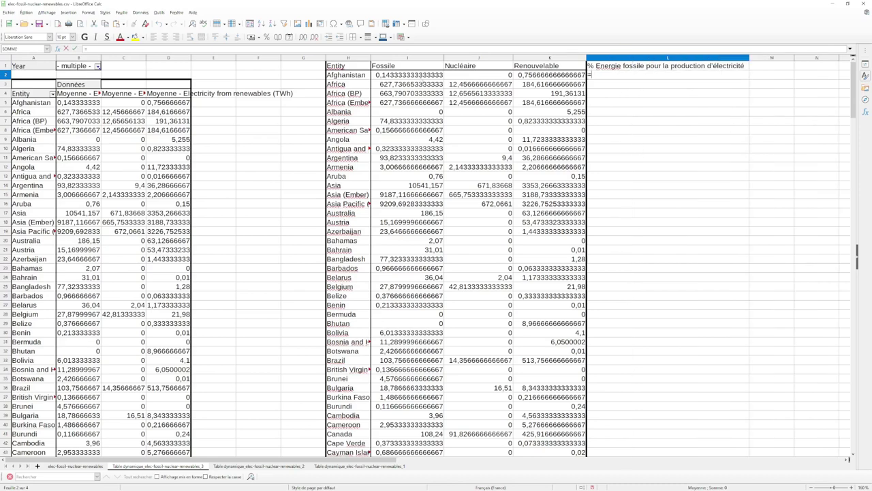
{"action": "left_click", "coordinate": [419, 75]}
{"action": "type", "text": "/("}
{"action": "left_click", "coordinate": [422, 75]}
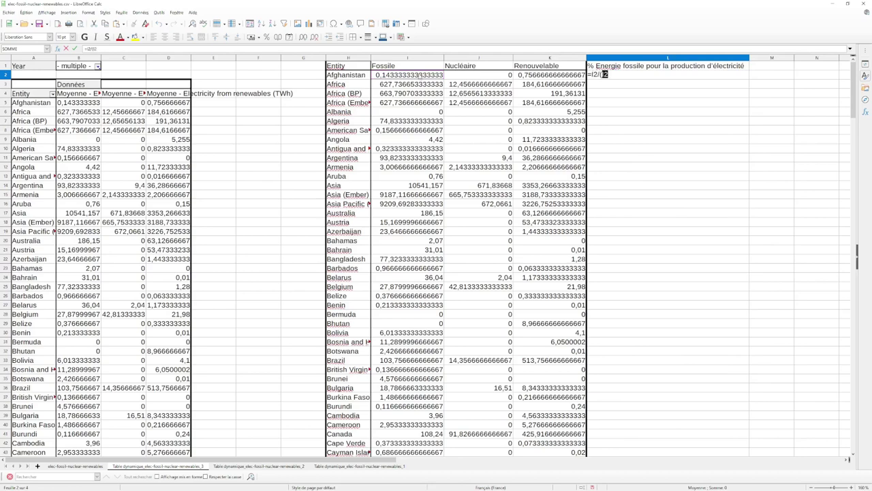
{"action": "type", "text": "+"}
{"action": "left_click", "coordinate": [474, 76]}
{"action": "type", "text": "+"}
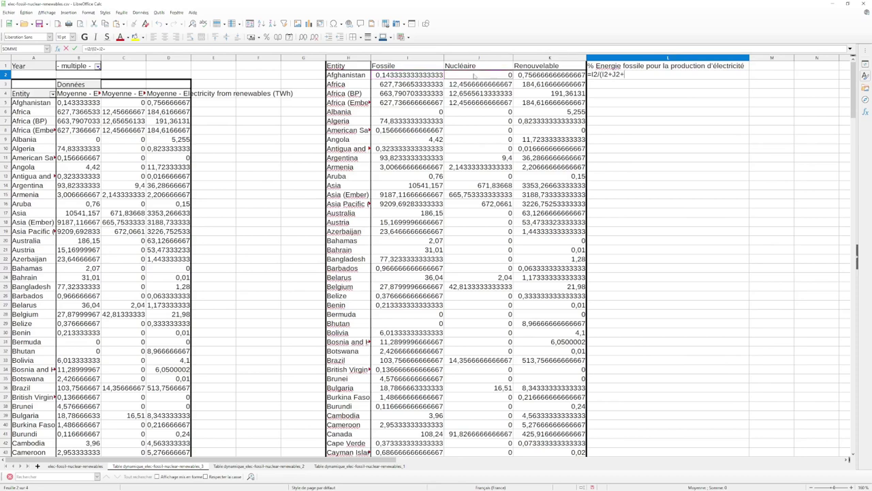
{"action": "left_click", "coordinate": [544, 76]}
{"action": "type", "text": ")"}
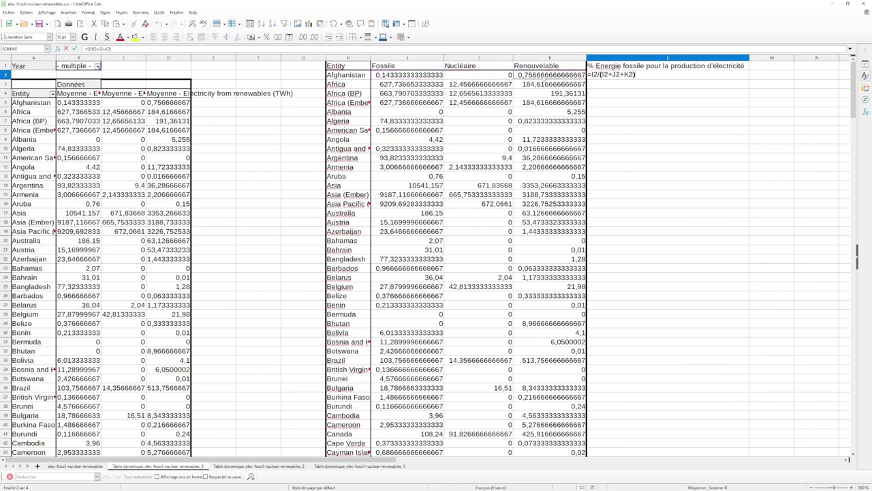
{"action": "key", "text": "Return"}
Format L2 as a percentage and centre the contents of column L
{"action": "left_click", "coordinate": [713, 75]}
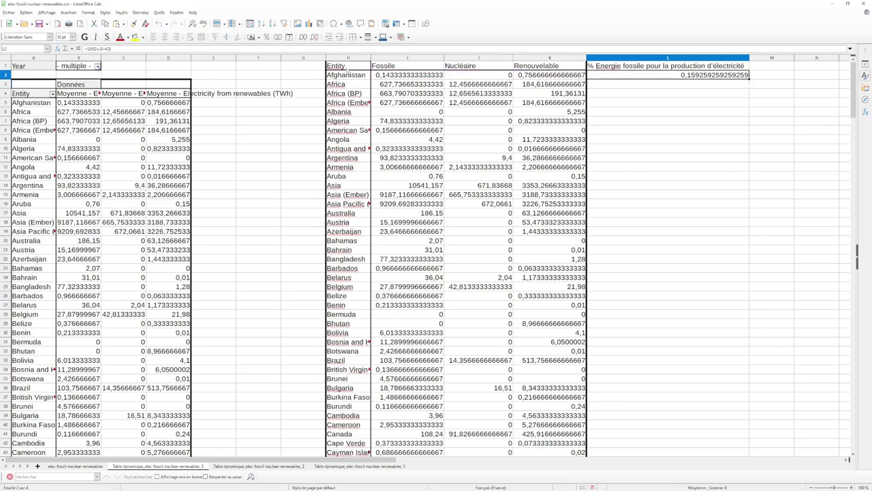
{"action": "left_click", "coordinate": [266, 37]}
{"action": "left_click", "coordinate": [678, 140]}
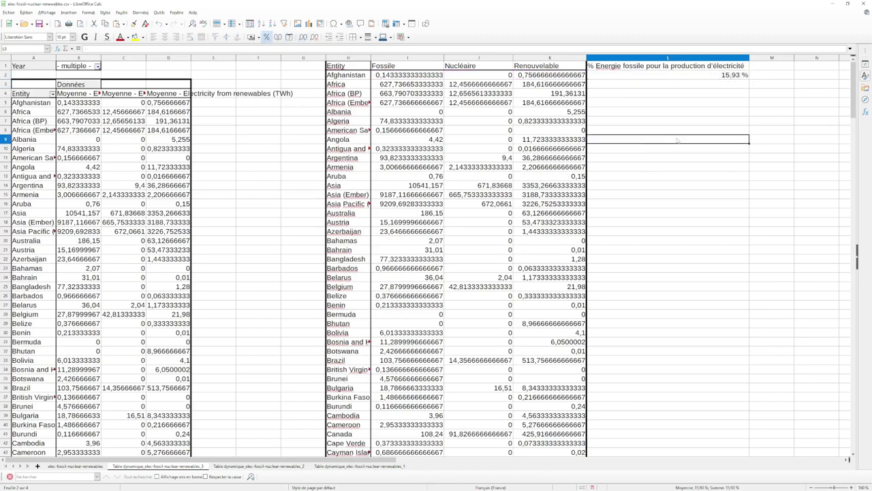
{"action": "left_click", "coordinate": [702, 76]}
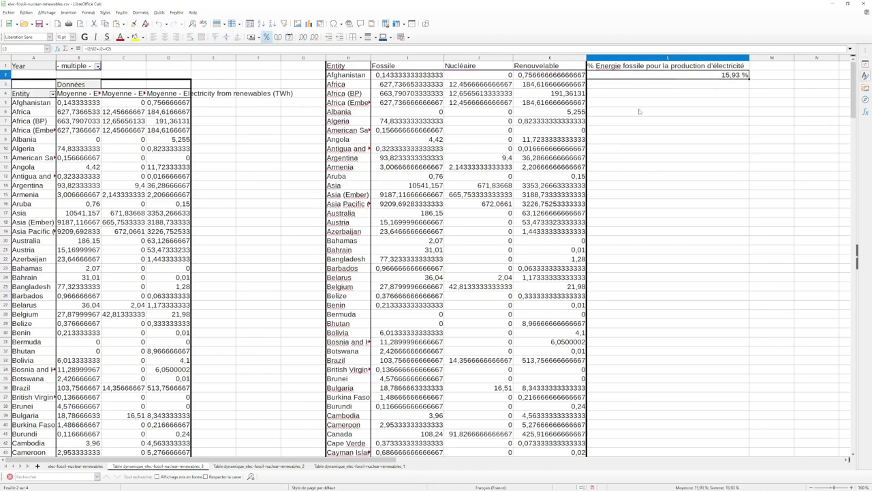
{"action": "left_click", "coordinate": [650, 58]}
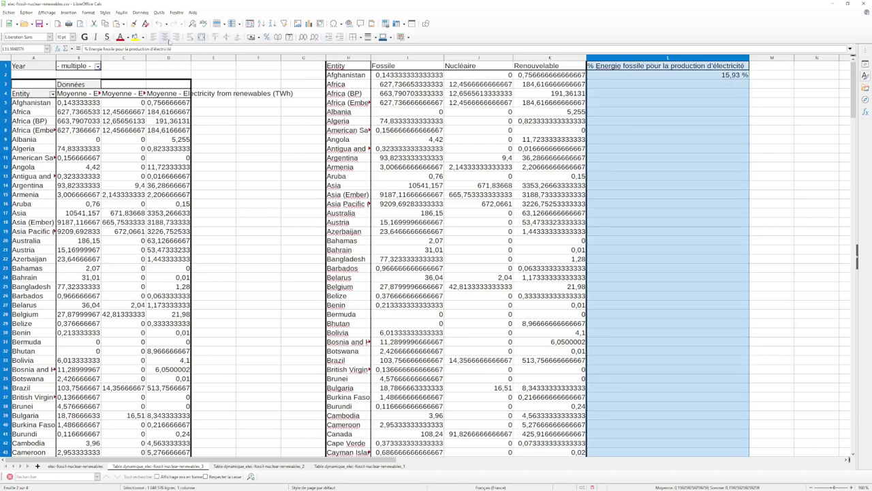
{"action": "left_click", "coordinate": [164, 37]}
{"action": "left_click", "coordinate": [681, 74]}
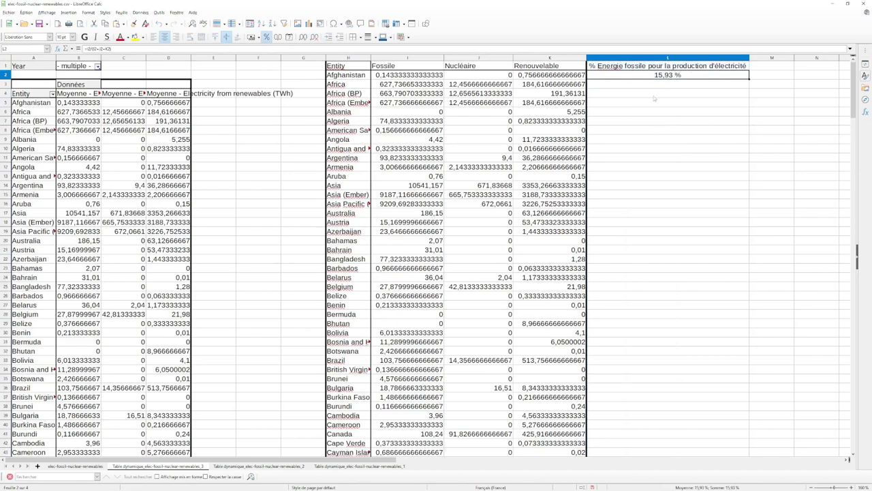
Try filling the L2 share formula down to L16, and undo the fill
{"action": "left_click_drag", "start_coordinate": [749, 79], "coordinate": [750, 205]}
{"action": "left_click_drag", "start_coordinate": [701, 259], "coordinate": [701, 268]}
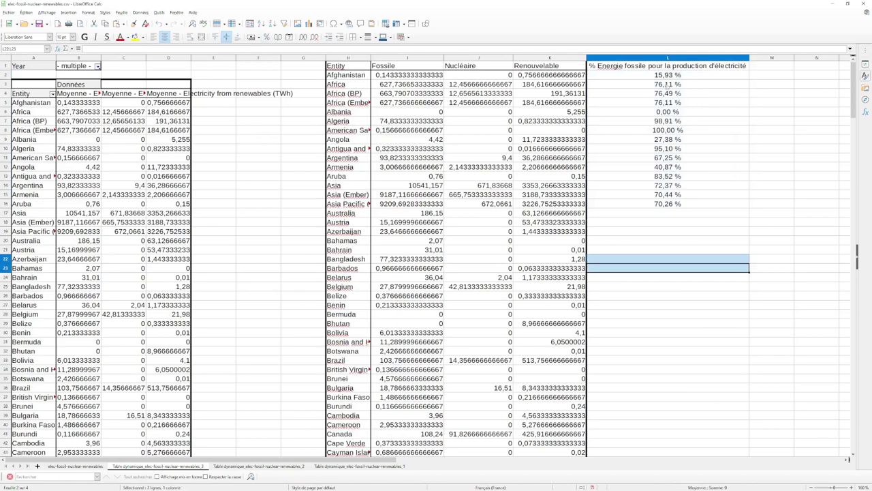
{"action": "left_click", "coordinate": [671, 75]}
{"action": "double_click", "coordinate": [749, 79]}
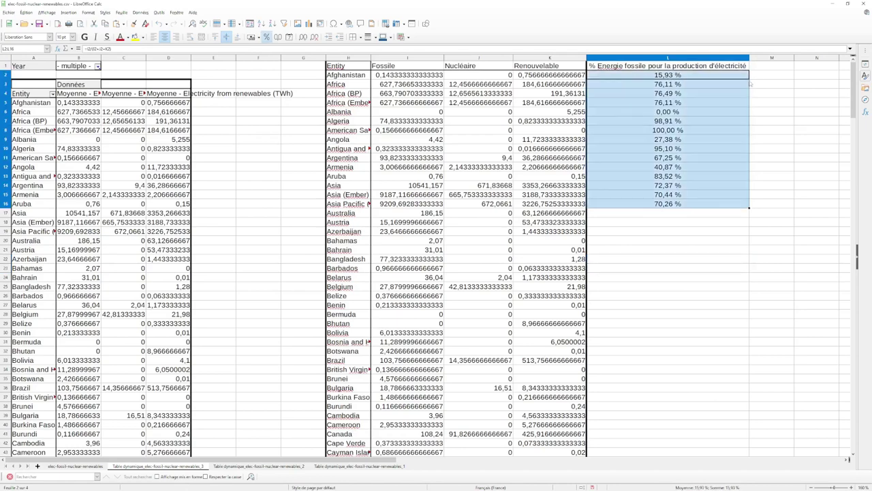
{"action": "left_click", "coordinate": [732, 222]}
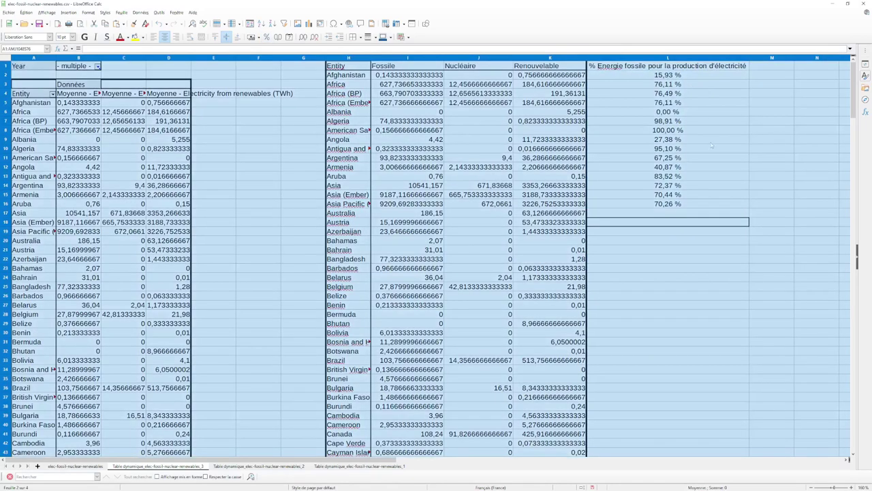
{"action": "key", "text": "ctrl+z"}
Fill the L2 share formula down the whole table to L251 and review the percentages by entity
{"action": "left_click", "coordinate": [689, 78]}
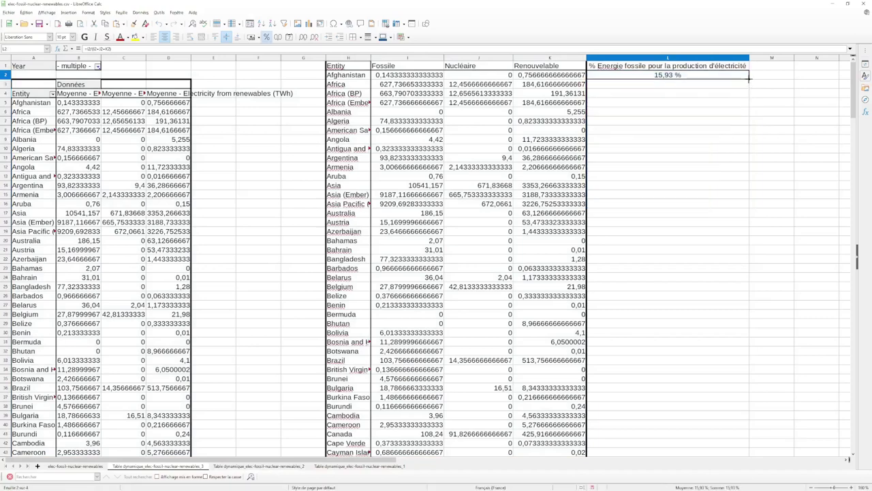
{"action": "double_click", "coordinate": [748, 80]}
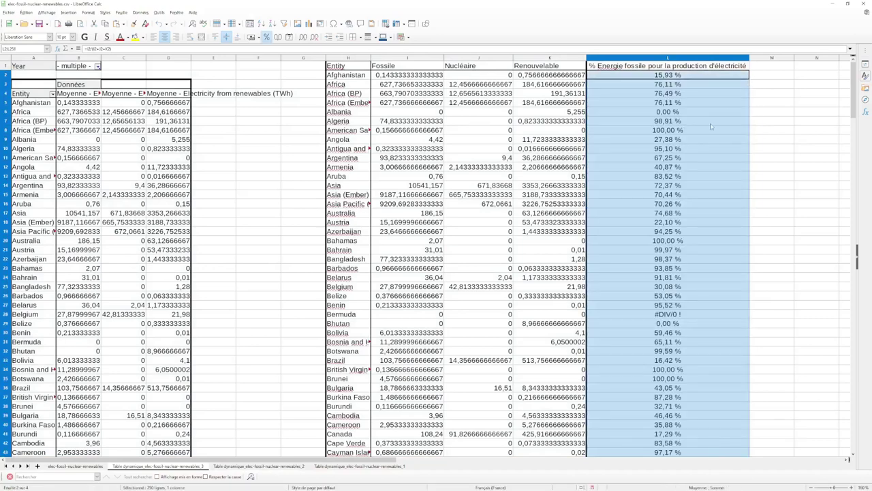
{"action": "scroll", "coordinate": [701, 132], "scroll_direction": "down", "scroll_amount": 20}
{"action": "scroll", "coordinate": [681, 199], "scroll_direction": "down", "scroll_amount": 20}
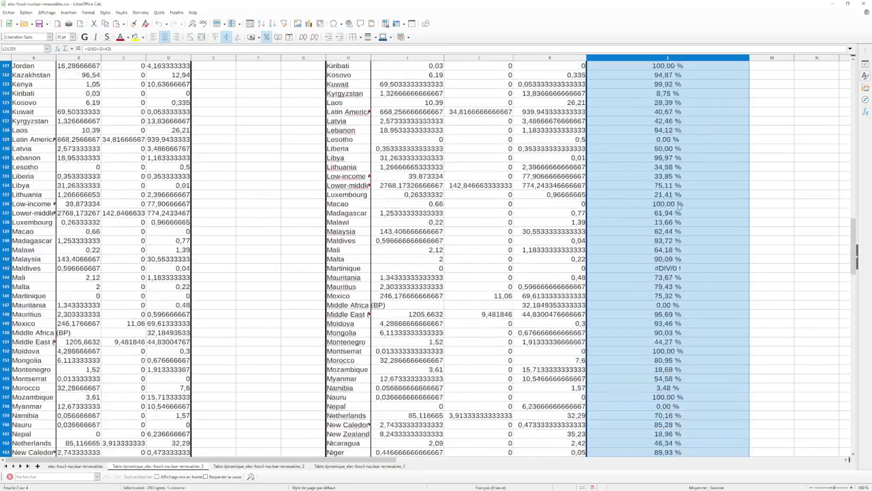
Examine the fossil energy percentages in column L, including those of France and Germany
{"action": "left_click", "coordinate": [659, 304]}
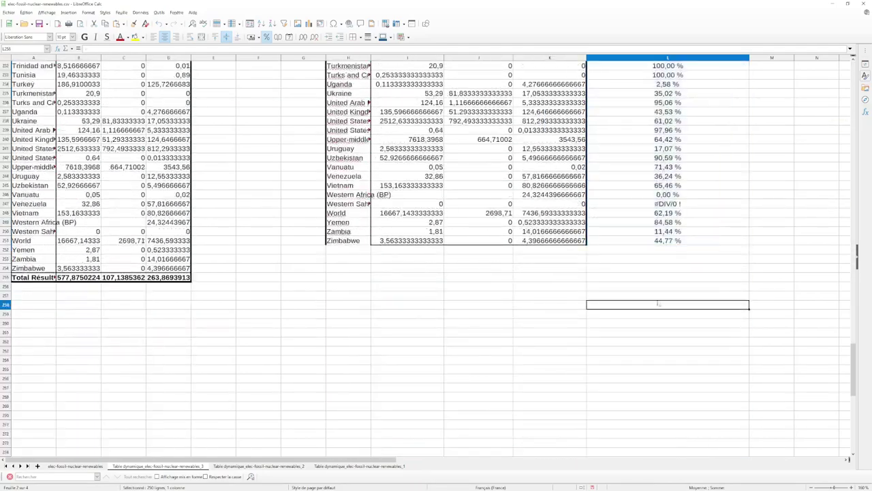
{"action": "left_click_drag", "start_coordinate": [853, 286], "coordinate": [853, 270]}
{"action": "left_click_drag", "start_coordinate": [666, 287], "coordinate": [661, 298]}
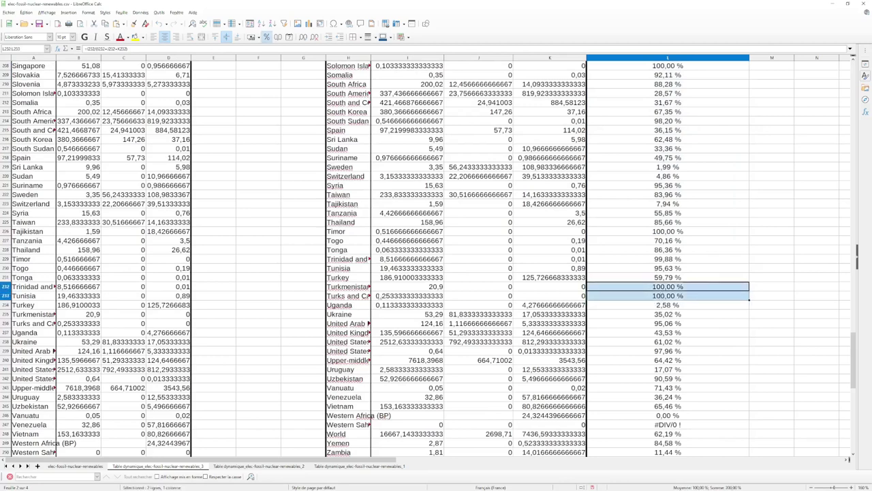
{"action": "left_click", "coordinate": [658, 307]}
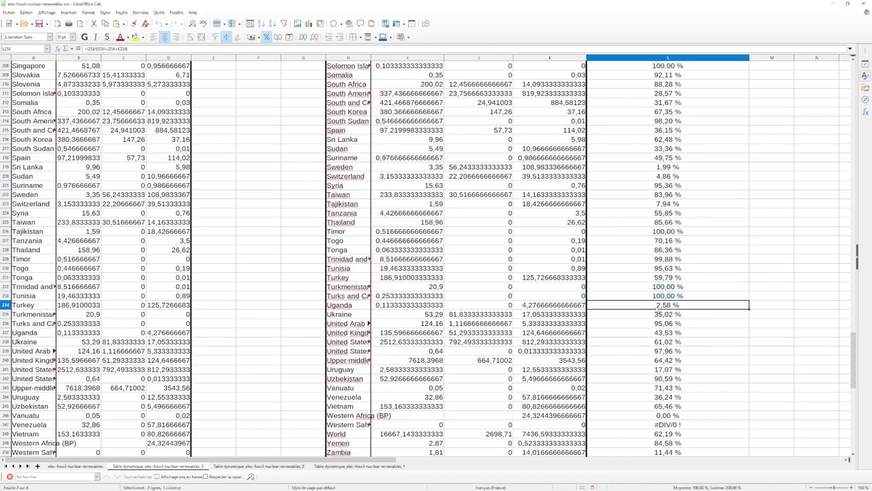
{"action": "scroll", "coordinate": [701, 276], "scroll_direction": "up", "scroll_amount": 7}
{"action": "scroll", "coordinate": [700, 272], "scroll_direction": "up", "scroll_amount": 20}
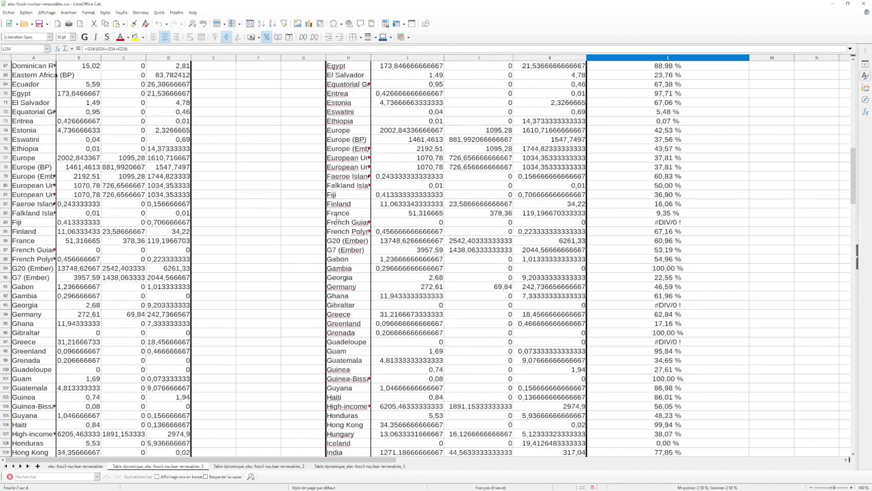
{"action": "left_click", "coordinate": [641, 213]}
{"action": "scroll", "coordinate": [638, 203], "scroll_direction": "up", "scroll_amount": 20}
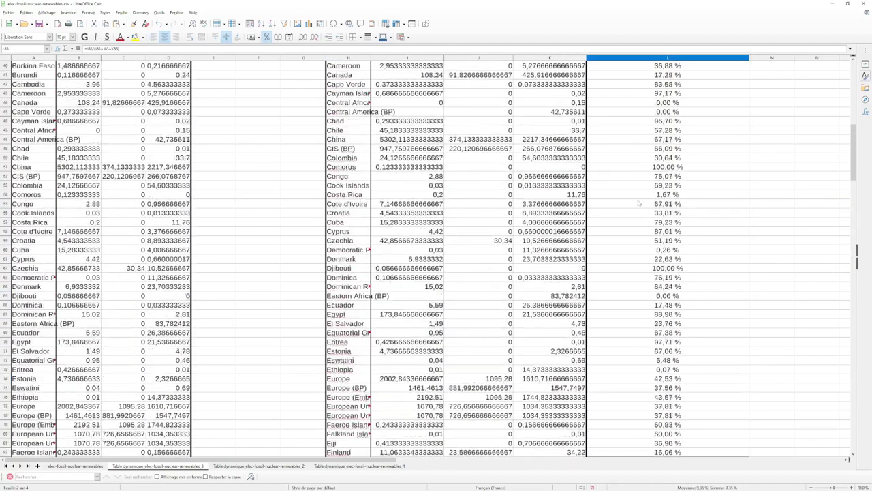
{"action": "scroll", "coordinate": [638, 259], "scroll_direction": "down", "scroll_amount": 16}
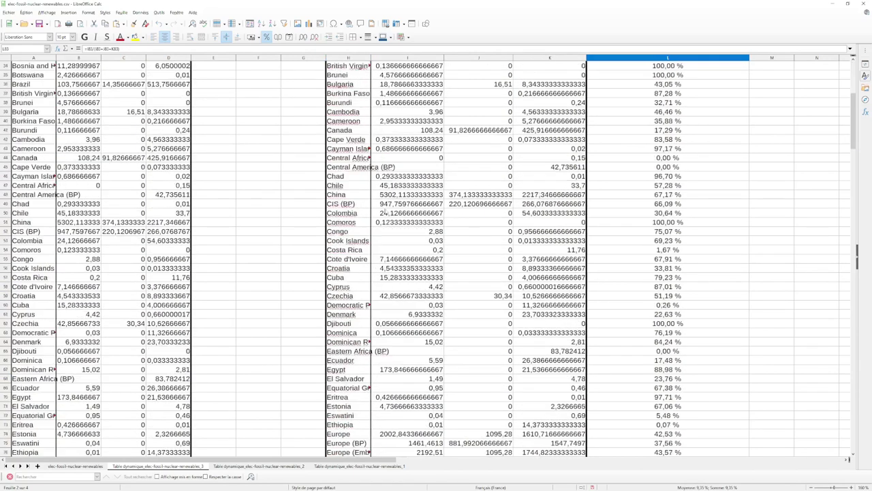
{"action": "scroll", "coordinate": [357, 355], "scroll_direction": "down", "scroll_amount": 1}
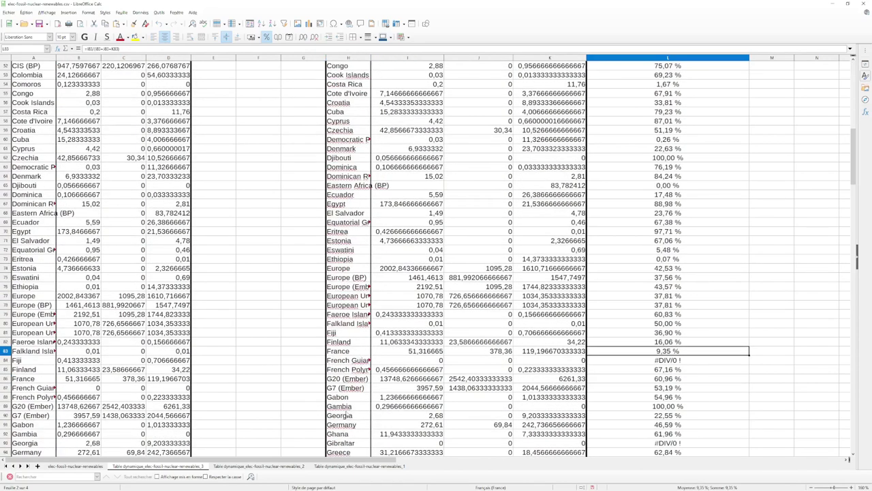
{"action": "left_click", "coordinate": [347, 425]}
{"action": "left_click", "coordinate": [643, 426]}
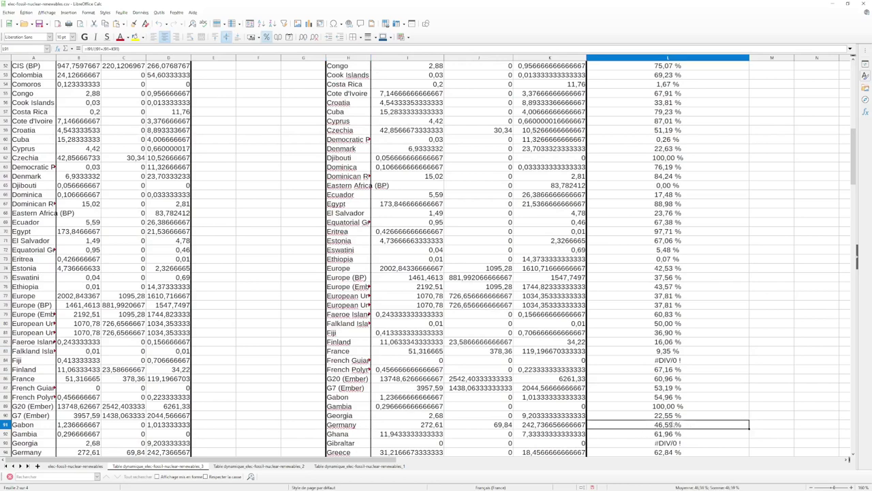
{"action": "scroll", "coordinate": [621, 333], "scroll_direction": "up", "scroll_amount": 17}
{"action": "left_click", "coordinate": [654, 150]}
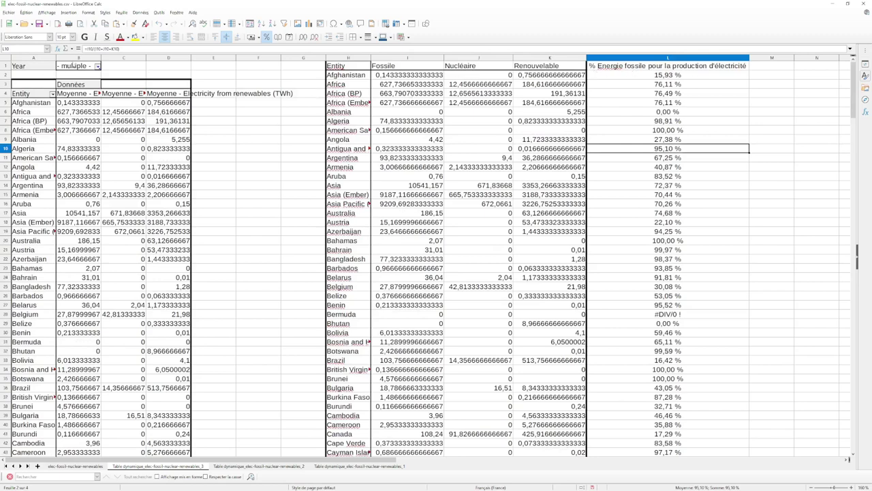
Check which years are selected in the pivot table's Year filter, leaving the selection as it is
{"action": "left_click", "coordinate": [97, 66]}
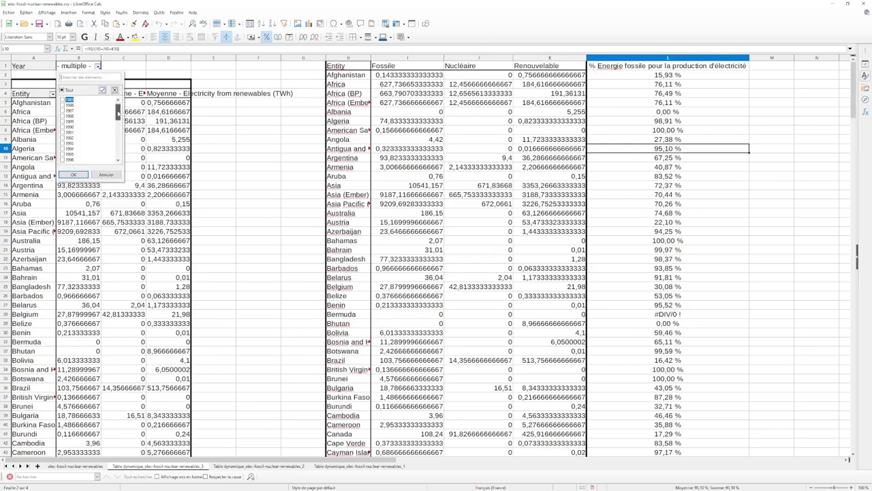
{"action": "left_click_drag", "start_coordinate": [118, 111], "coordinate": [118, 153]}
{"action": "left_click", "coordinate": [116, 177]}
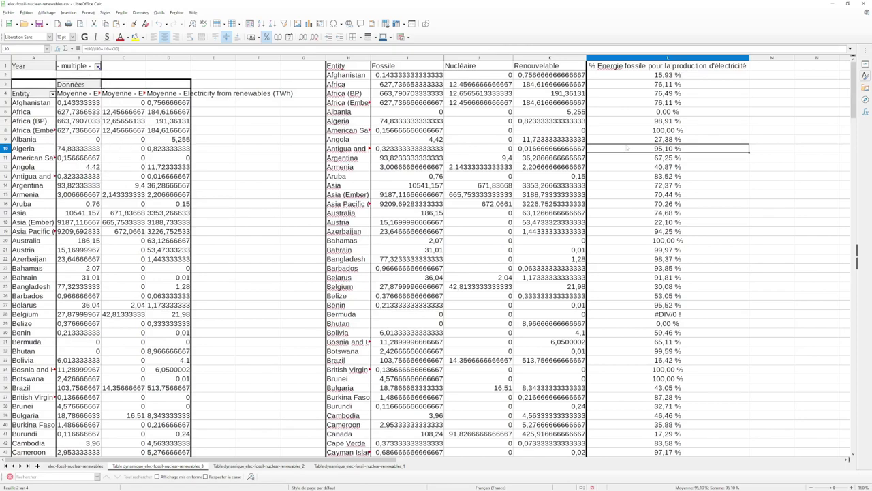
Append "(moyenne 2019-2021)" to the header in L1 and widen column L to fit it
{"action": "left_click", "coordinate": [722, 76]}
{"action": "left_click", "coordinate": [735, 66]}
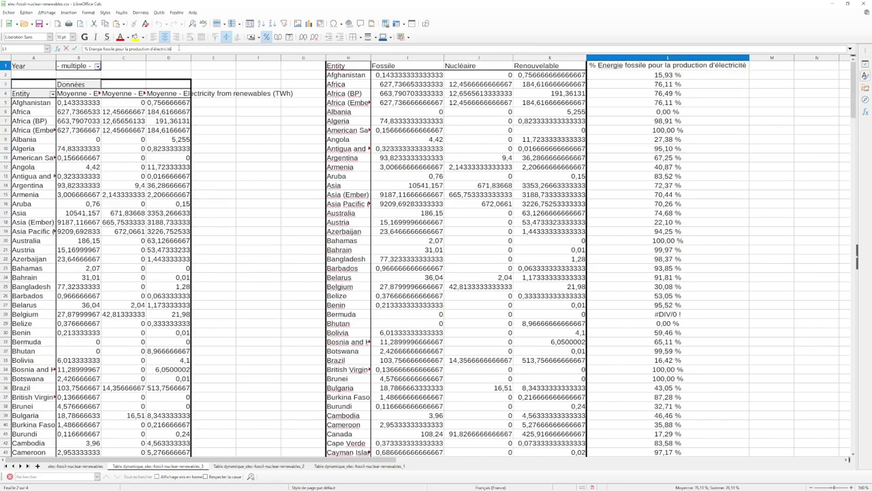
{"action": "left_click", "coordinate": [178, 48]}
{"action": "type", "text": "(m"}
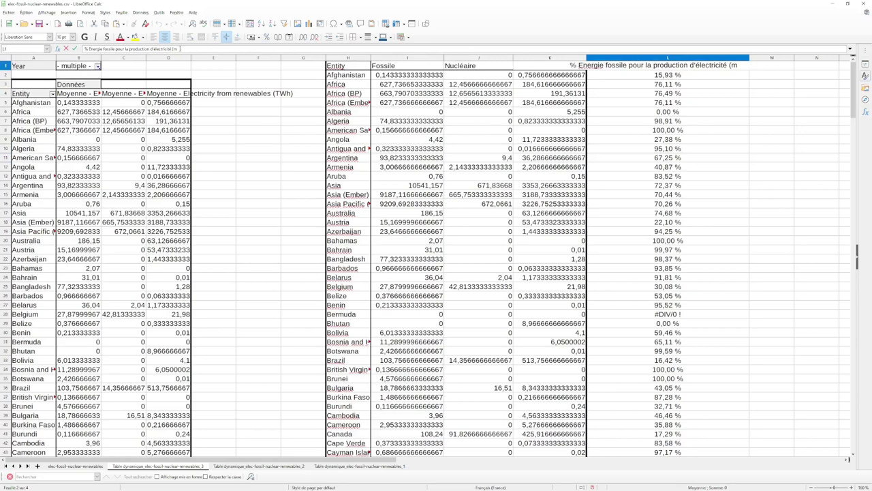
{"action": "type", "text": "oy"}
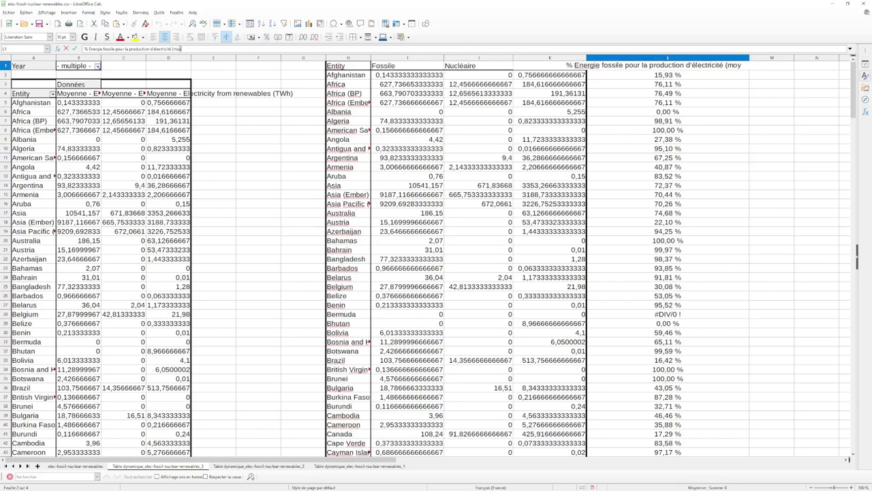
{"action": "type", "text": "enne 2019-"}
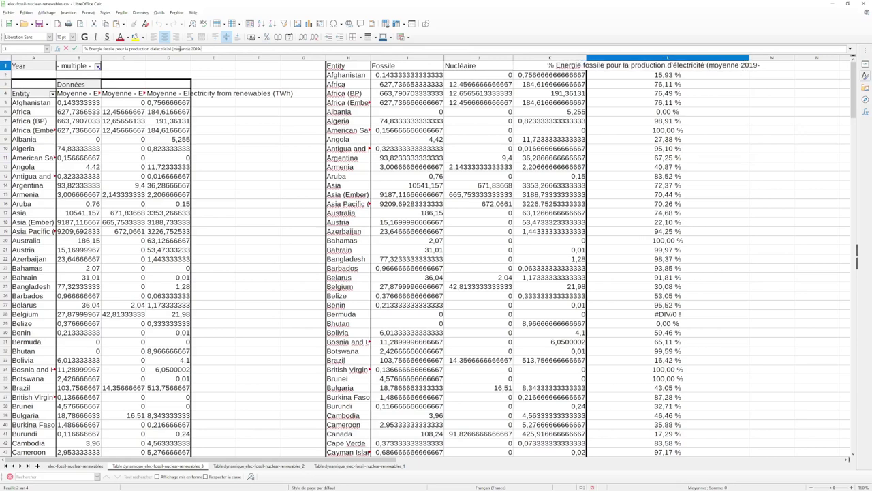
{"action": "type", "text": "2021)"}
{"action": "key", "text": "Return"}
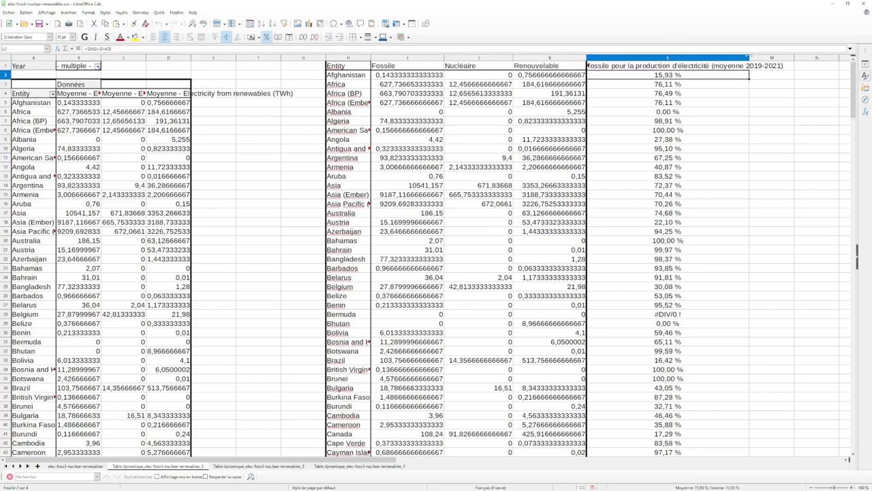
{"action": "double_click", "coordinate": [749, 57]}
{"action": "left_click", "coordinate": [653, 167]}
{"action": "scroll", "coordinate": [652, 208], "scroll_direction": "down", "scroll_amount": 19}
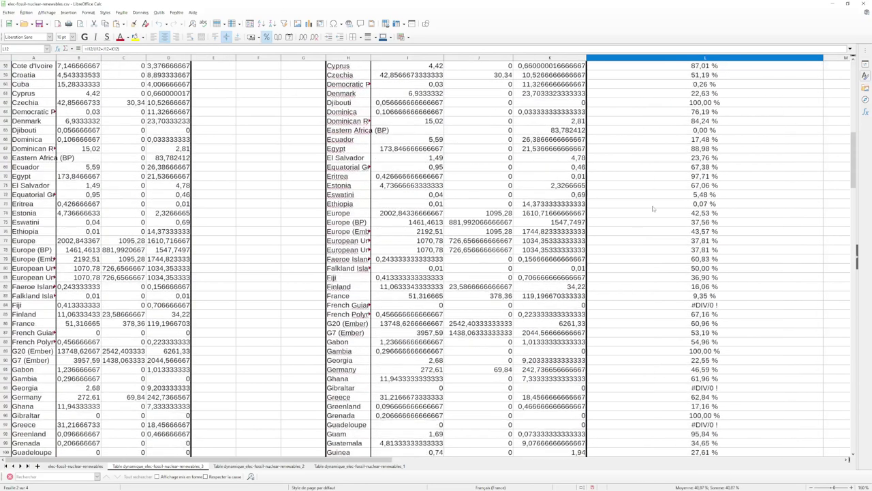
{"action": "scroll", "coordinate": [653, 208], "scroll_direction": "down", "scroll_amount": 19}
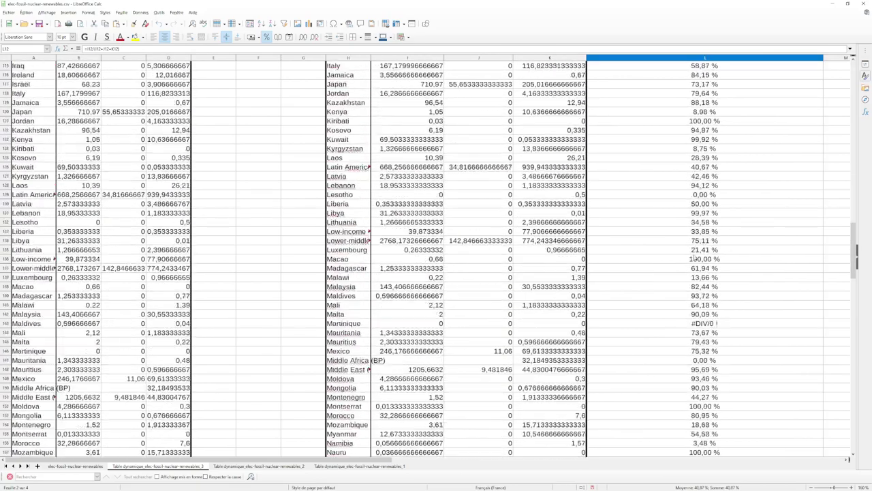
{"action": "scroll", "coordinate": [693, 259], "scroll_direction": "up", "scroll_amount": 20}
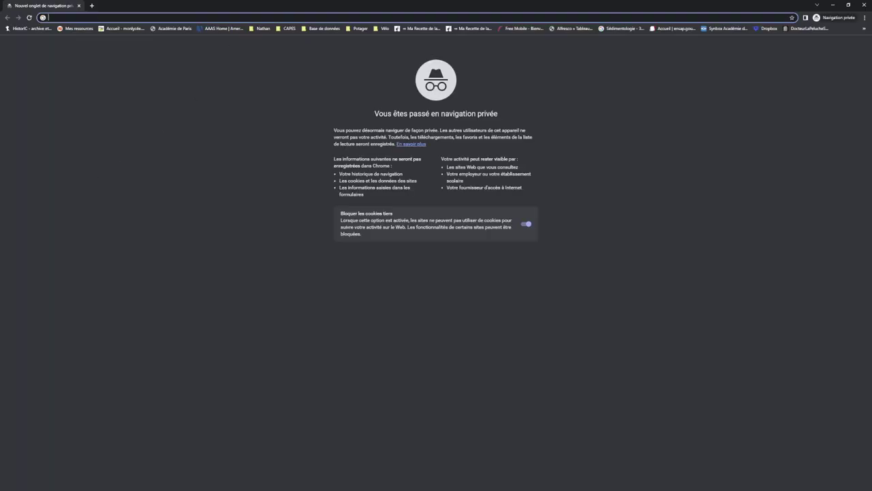
Search Google in Chrome for "khartis", accept the cookies and open the Sciences Po Khartis site
{"action": "type", "text": "khartis"}
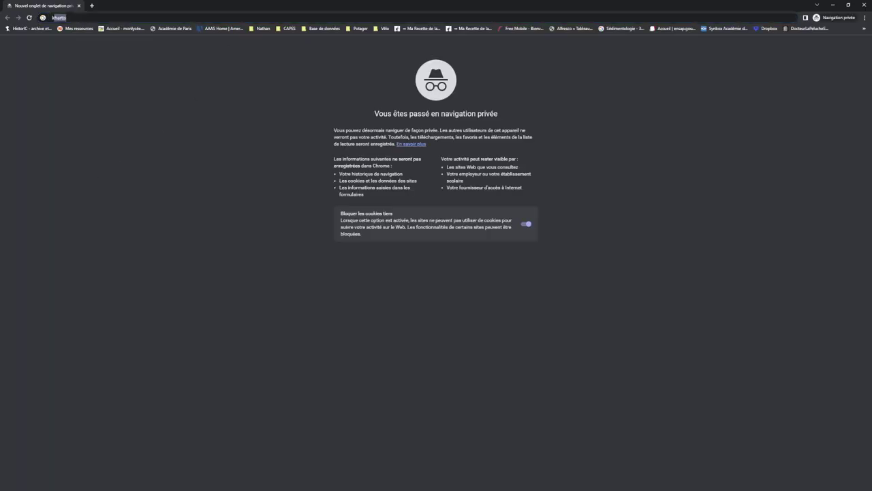
{"action": "key", "text": "Return"}
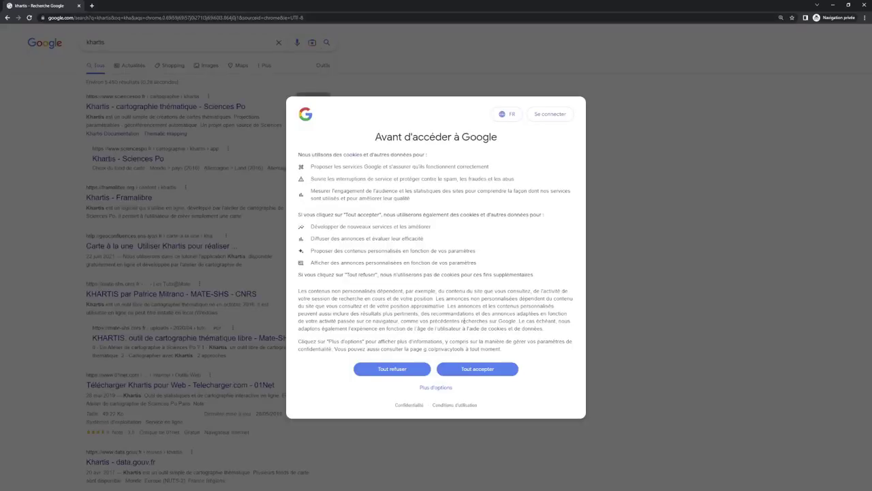
{"action": "left_click", "coordinate": [475, 368]}
{"action": "left_click", "coordinate": [178, 107]}
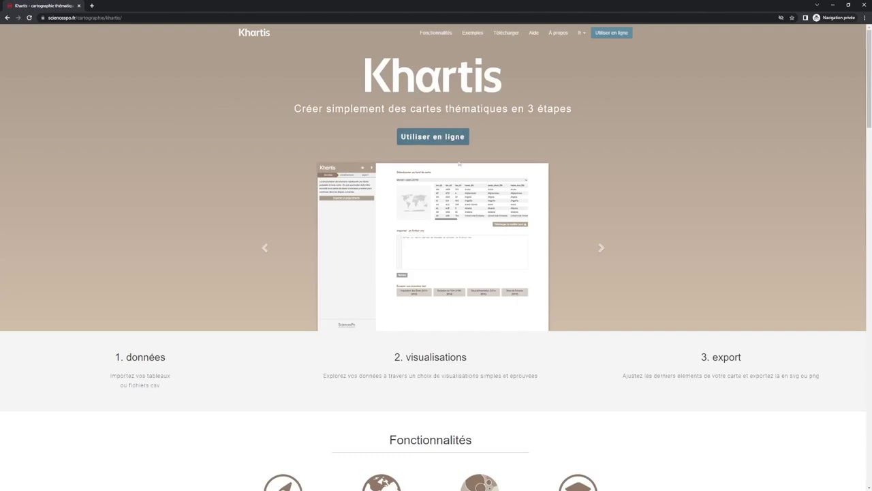
Start Khartis online and choose the Monde > pays (2016) base map
{"action": "left_click", "coordinate": [432, 136]}
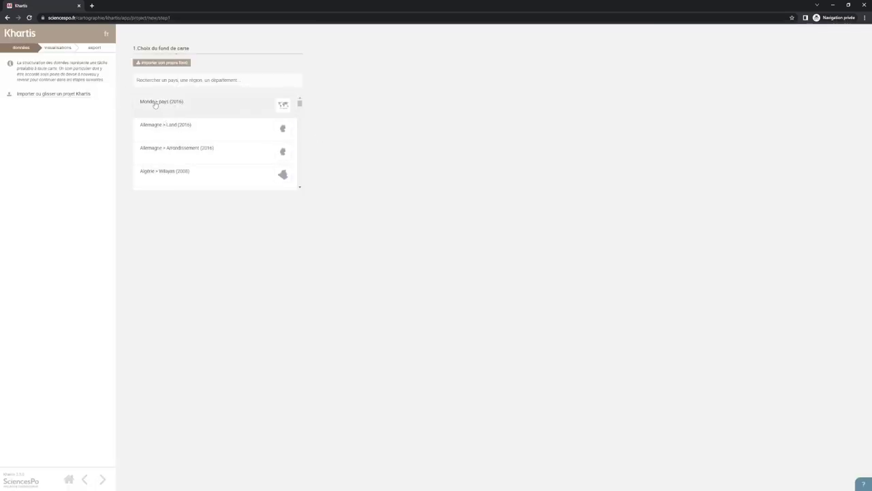
{"action": "left_click", "coordinate": [157, 106]}
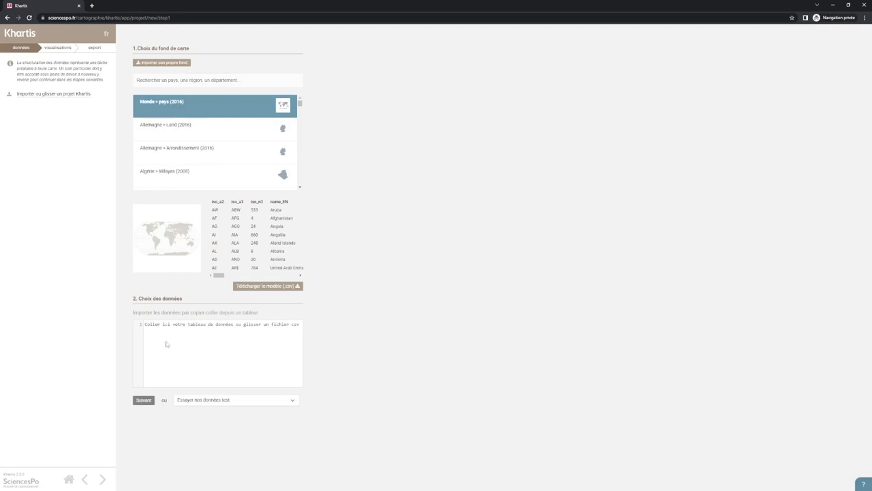
Arrange the Khartis browser window side by side with the elec-fossil-nuclear-renewables.csv spreadsheet
{"action": "left_click_drag", "start_coordinate": [220, 8], "coordinate": [871, 68]}
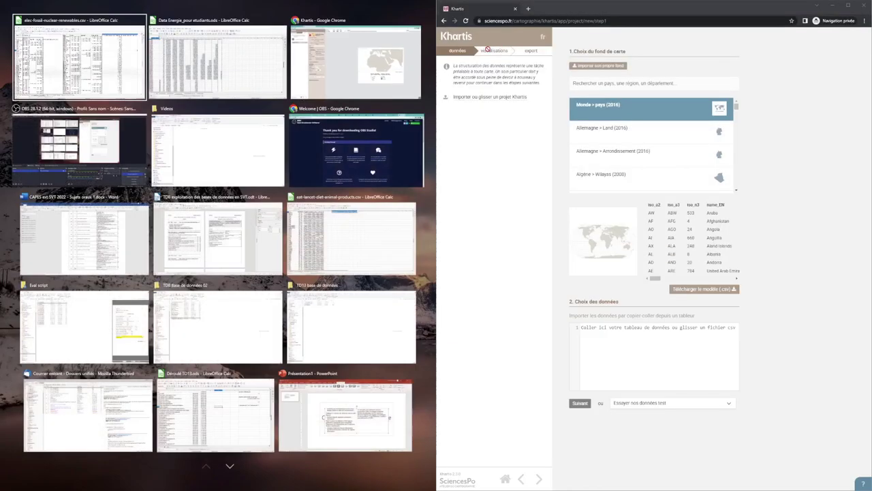
{"action": "left_click", "coordinate": [78, 62]}
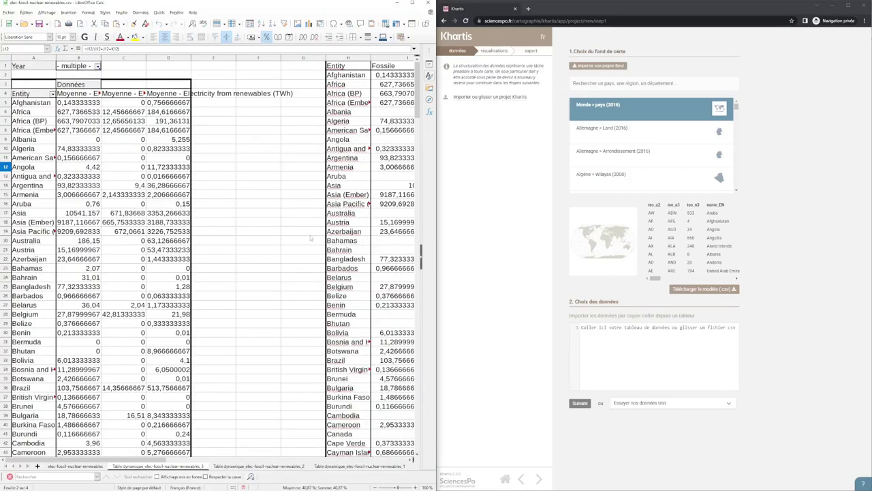
Copy the table H1:L251 from the spreadsheet and paste it into Khartis as the data to import
{"action": "scroll", "coordinate": [299, 221], "scroll_direction": "down", "scroll_amount": 3}
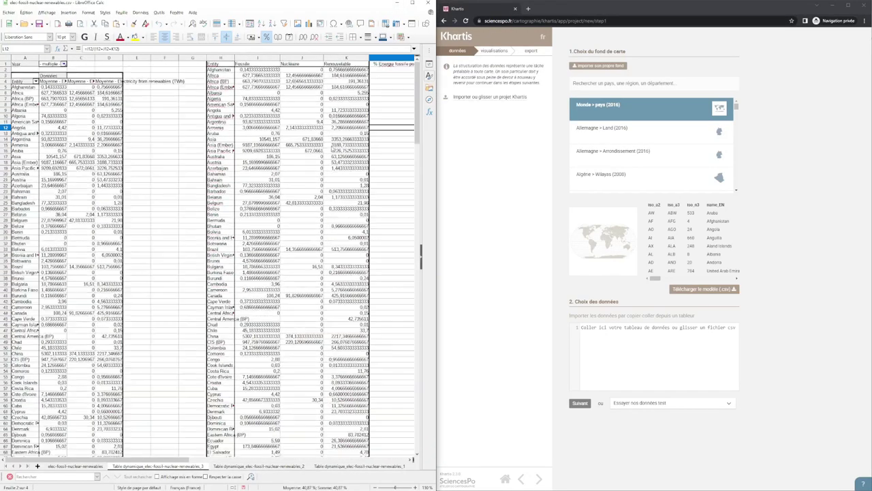
{"action": "scroll", "coordinate": [375, 87], "scroll_direction": "down", "scroll_amount": 1}
{"action": "scroll", "coordinate": [369, 93], "scroll_direction": "down", "scroll_amount": 1}
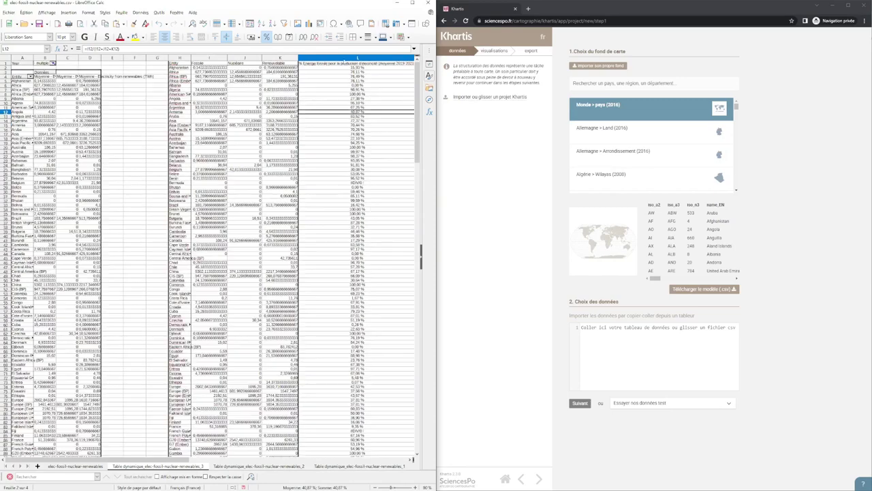
{"action": "key", "text": "ctrl+space"}
{"action": "left_click", "coordinate": [339, 138]}
{"action": "scroll", "coordinate": [312, 218], "scroll_direction": "down", "scroll_amount": 20}
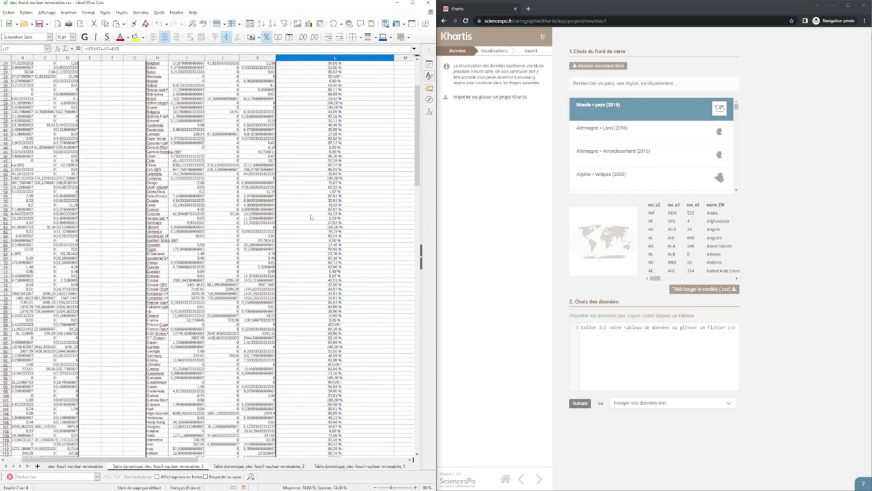
{"action": "scroll", "coordinate": [318, 253], "scroll_direction": "down", "scroll_amount": 20}
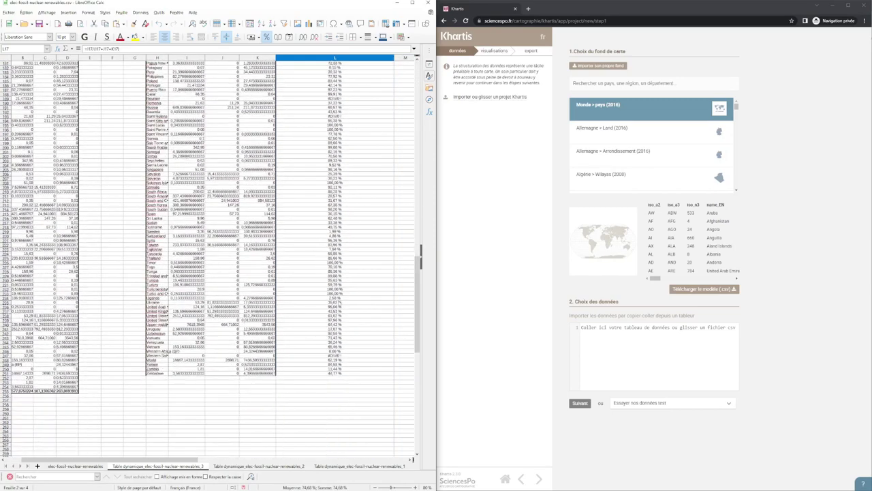
{"action": "left_click_drag", "start_coordinate": [344, 374], "coordinate": [156, 68]}
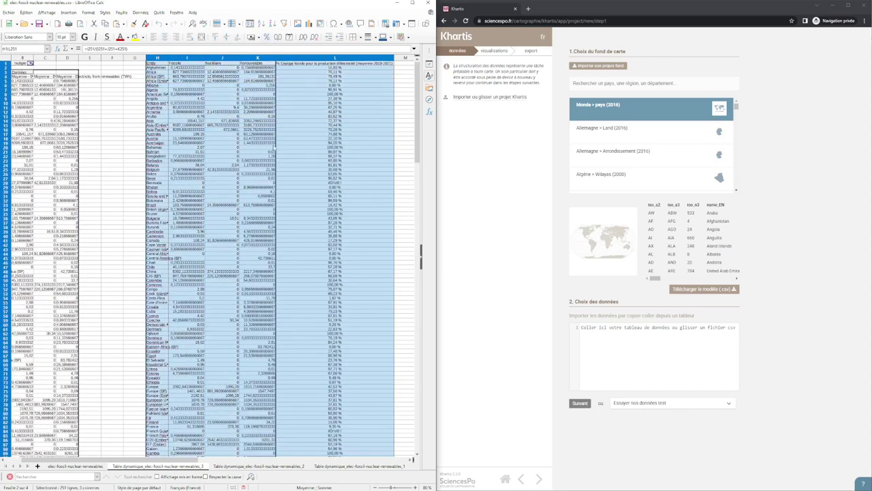
{"action": "right_click", "coordinate": [275, 144]}
{"action": "left_click", "coordinate": [293, 156]}
{"action": "left_click", "coordinate": [620, 349]}
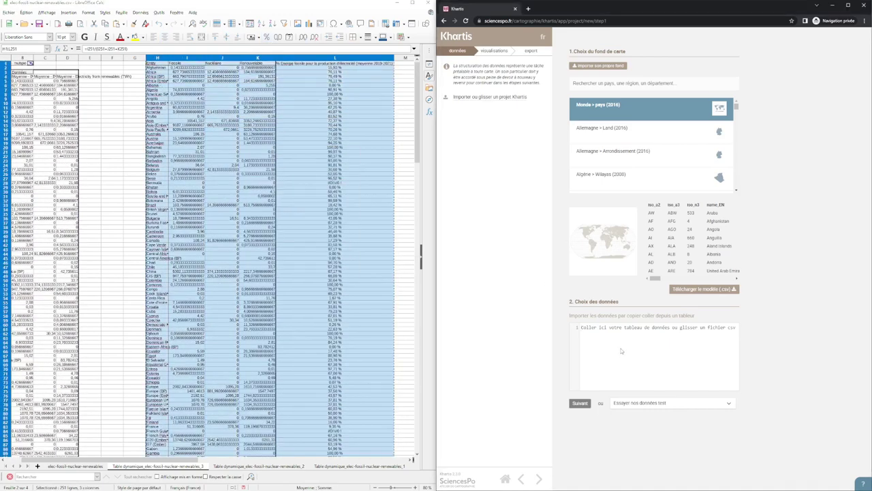
{"action": "key", "text": "ctrl+v"}
Maximise the Khartis window and submit the pasted table to continue to the data preview
{"action": "key", "text": "super+Down"}
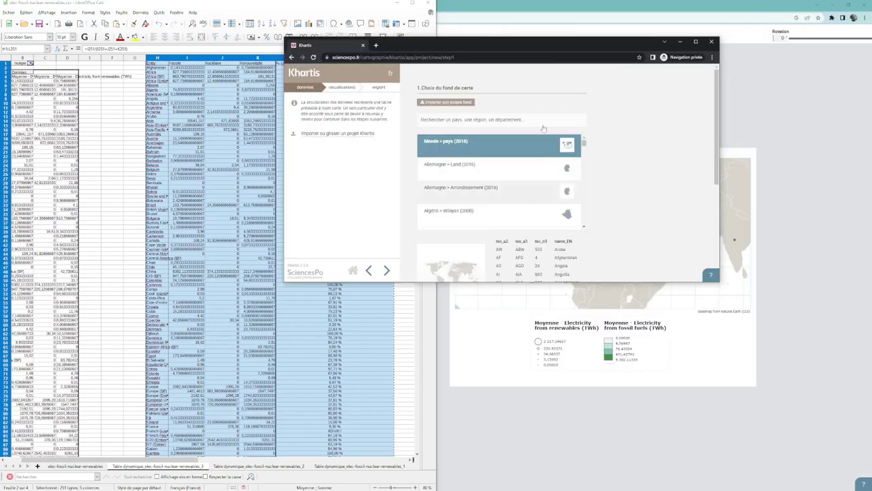
{"action": "key", "text": "super+Up"}
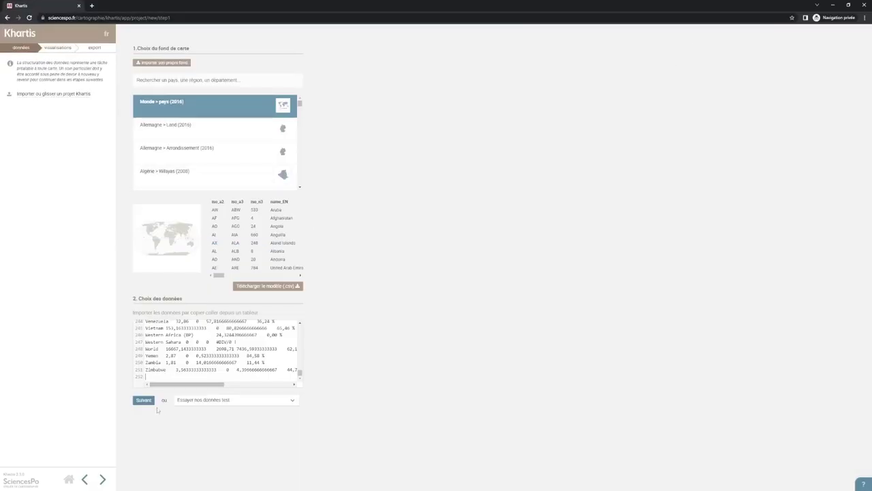
{"action": "left_click", "coordinate": [145, 402]}
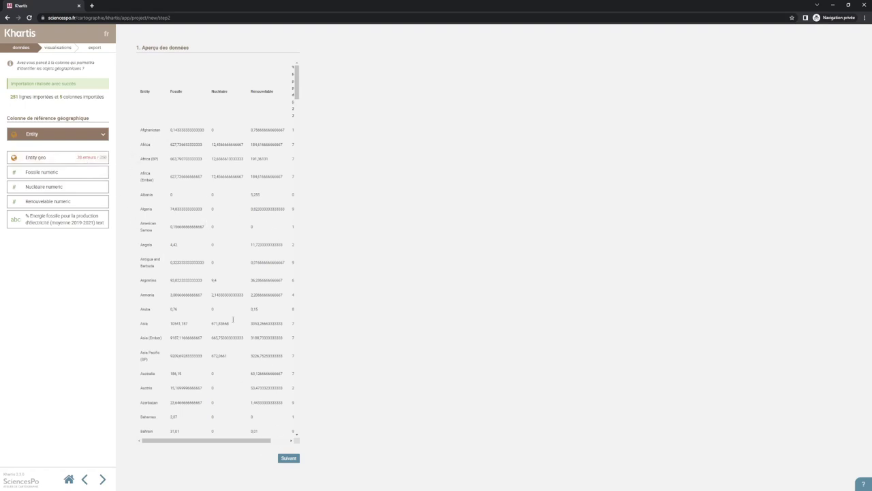
Accept the data preview and add a couleurs ordonnées visualisation that groups the data into classes
{"action": "left_click", "coordinate": [289, 457]}
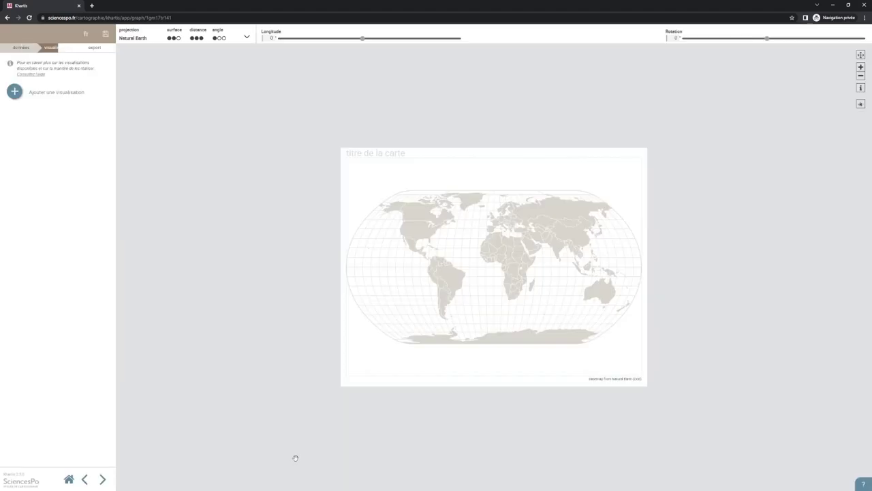
{"action": "scroll", "coordinate": [516, 284], "scroll_direction": "up", "scroll_amount": 3}
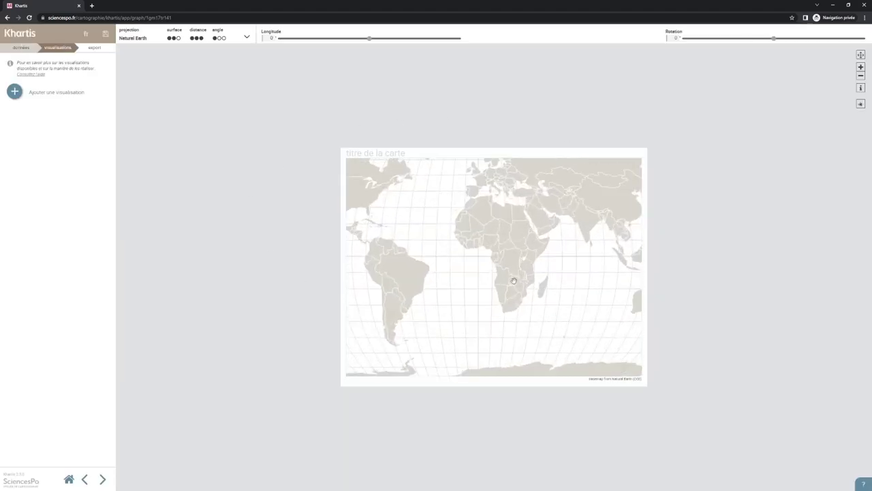
{"action": "scroll", "coordinate": [515, 282], "scroll_direction": "down", "scroll_amount": 3}
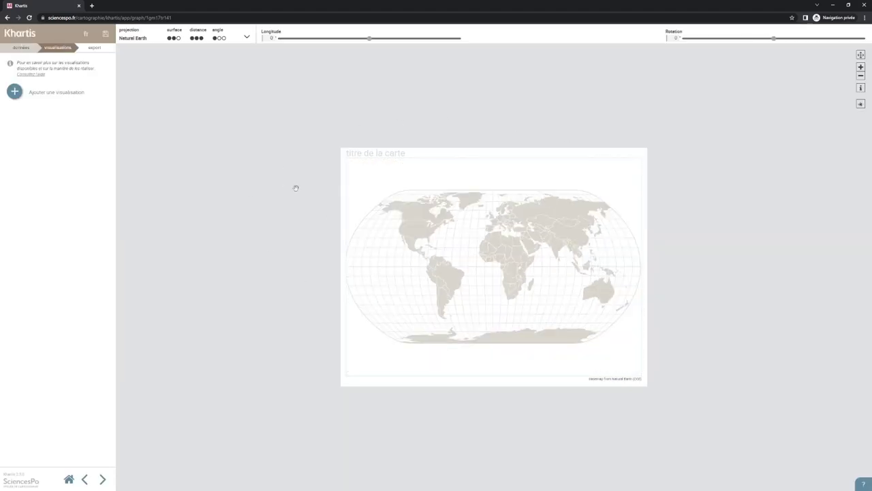
{"action": "left_click", "coordinate": [67, 96]}
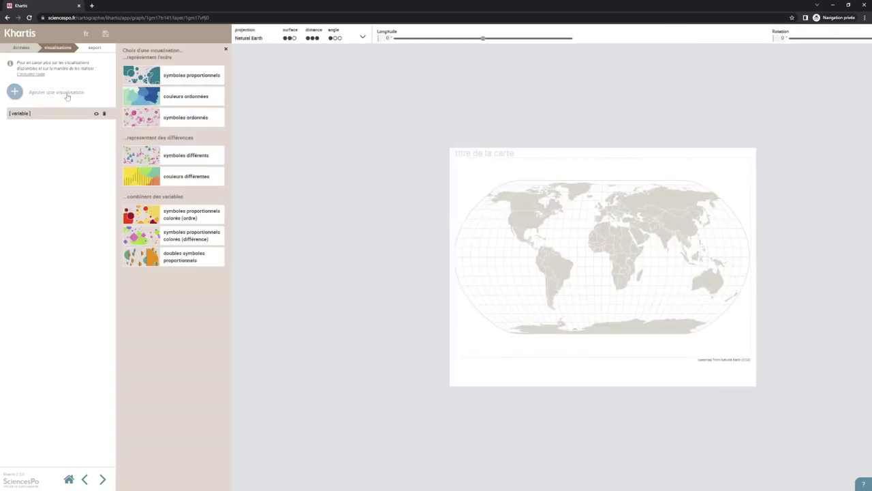
{"action": "left_click", "coordinate": [197, 99]}
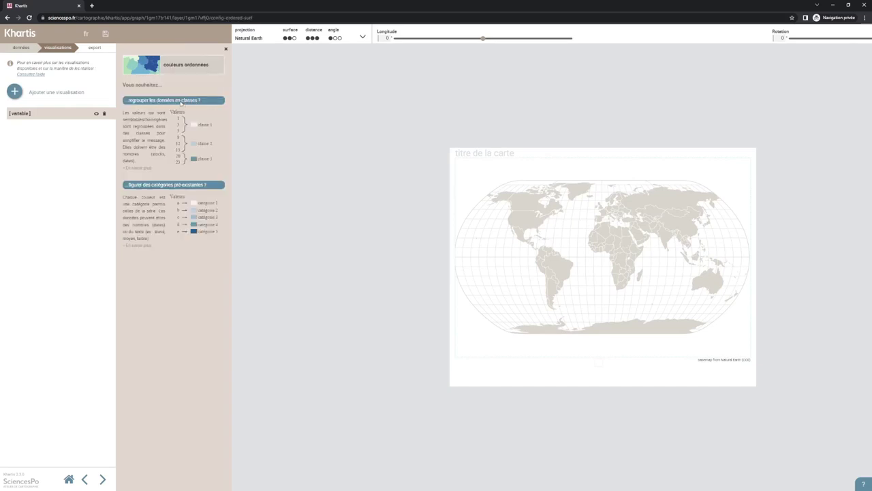
{"action": "left_click", "coordinate": [181, 101]}
Check which variables can be chosen for colouring the surfaces
{"action": "left_click", "coordinate": [157, 93]}
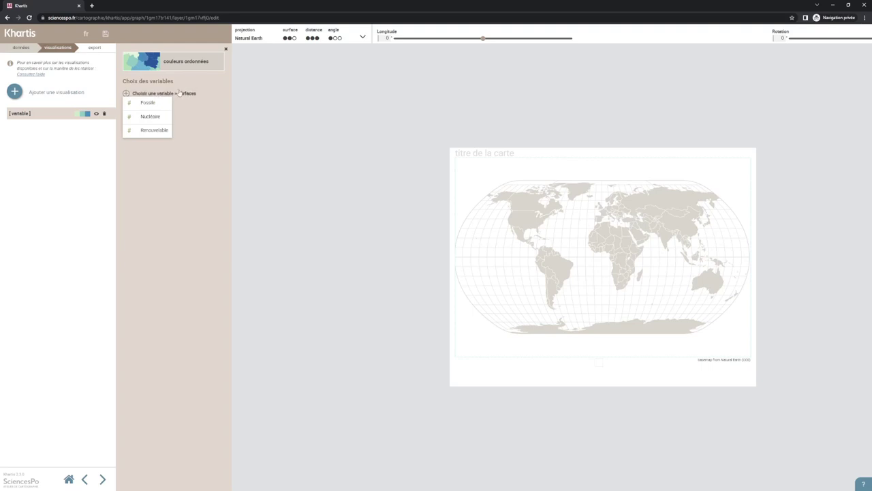
{"action": "left_click", "coordinate": [200, 119]}
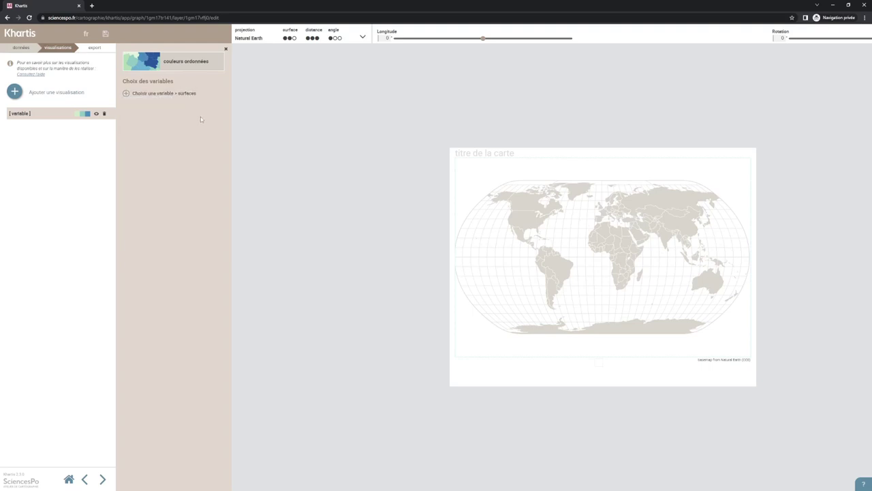
{"action": "left_click", "coordinate": [173, 94]}
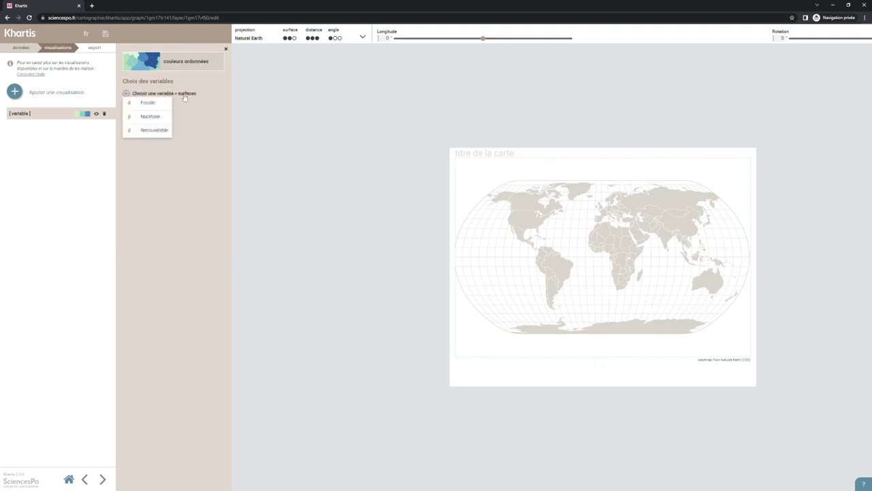
{"action": "left_click", "coordinate": [185, 96]}
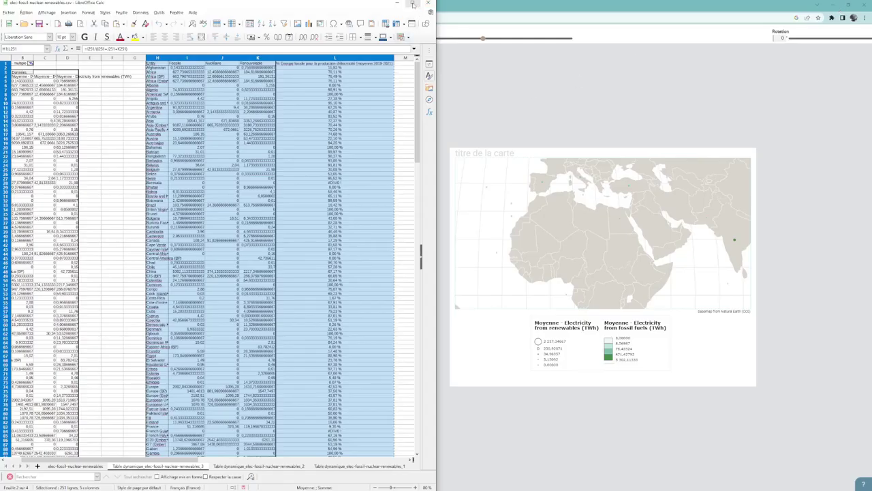
Switch to the LibreOffice Calc spreadsheet and copy the fossil energy percentage column, cells L1:L251
{"action": "left_click", "coordinate": [412, 4]}
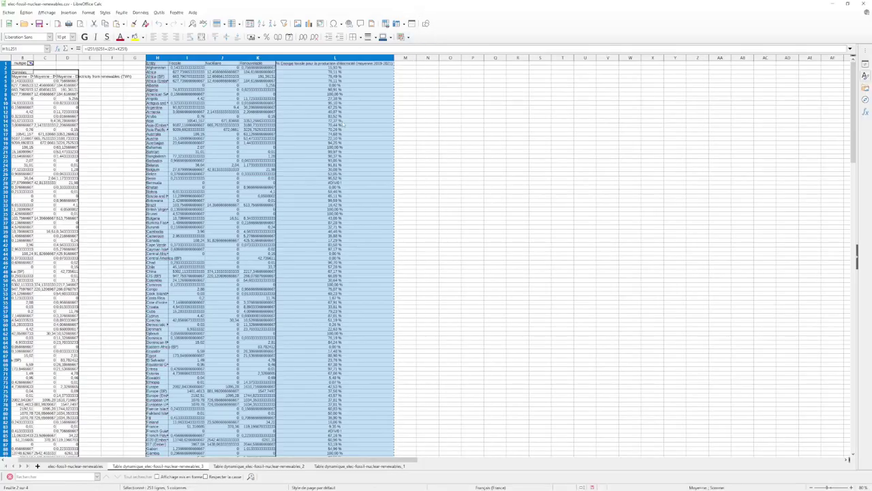
{"action": "left_click", "coordinate": [334, 88]}
{"action": "left_click", "coordinate": [319, 66]}
{"action": "scroll", "coordinate": [316, 91], "scroll_direction": "down", "scroll_amount": 20}
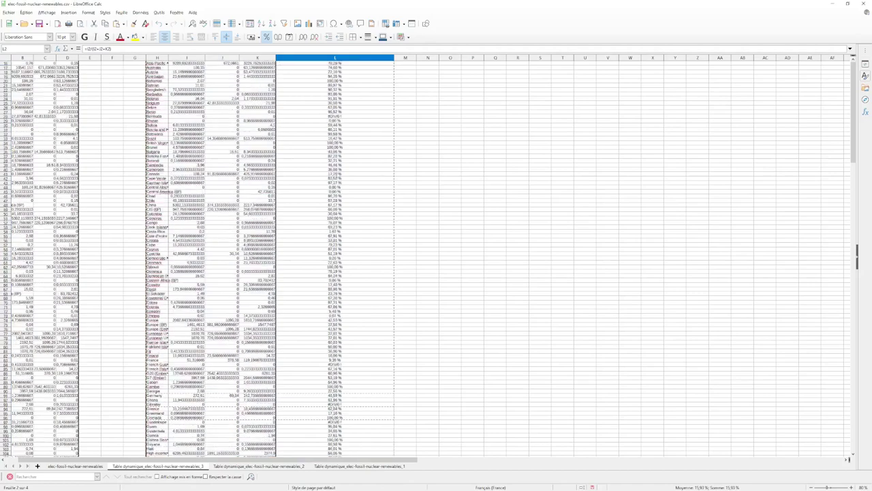
{"action": "scroll", "coordinate": [348, 258], "scroll_direction": "down", "scroll_amount": 20}
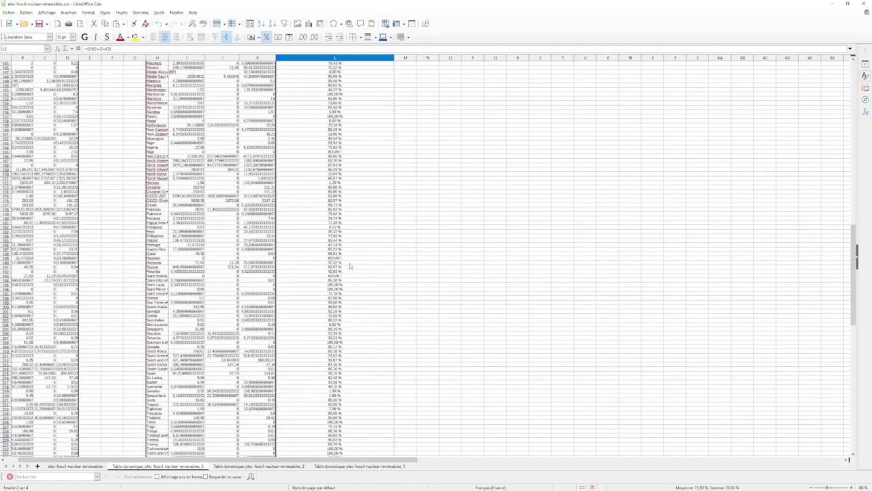
{"action": "left_click_drag", "start_coordinate": [345, 346], "coordinate": [282, 66]}
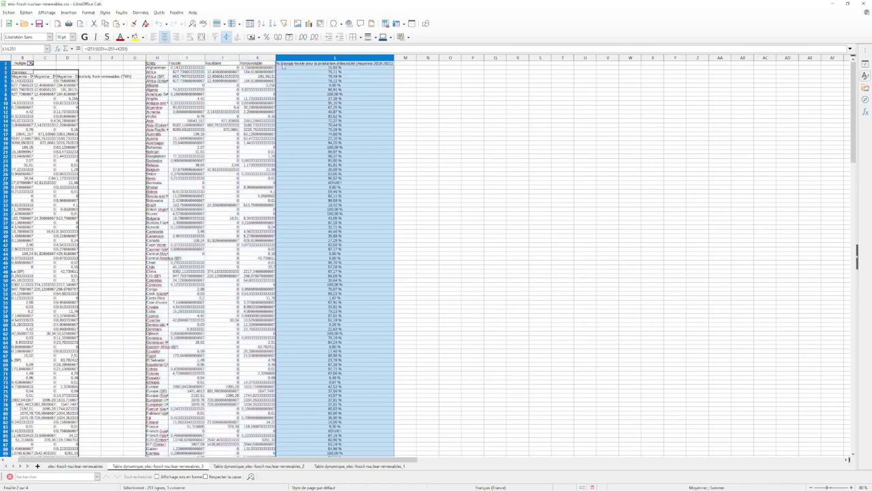
{"action": "key", "text": "ctrl+c"}
{"action": "left_click", "coordinate": [348, 68]}
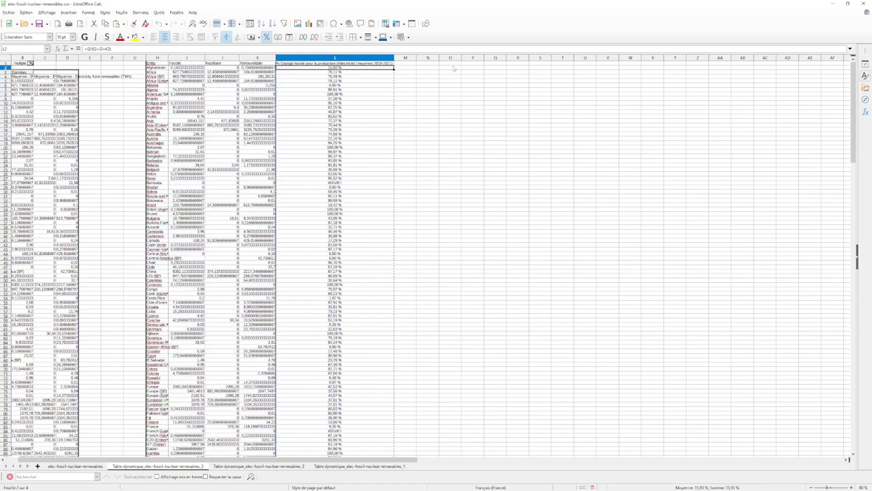
Paste the copied percentages as values only from cell M1 and widen column M to fit its content
{"action": "right_click", "coordinate": [409, 63]}
{"action": "mouse_move", "coordinate": [448, 93]}
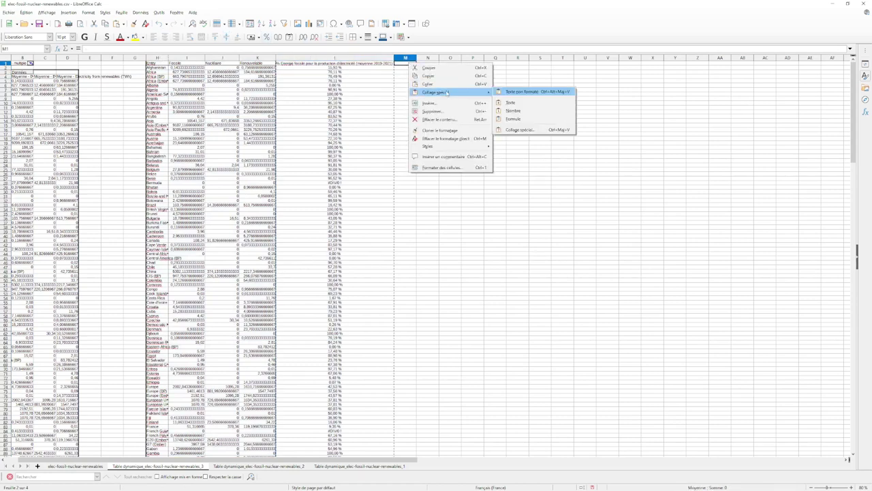
{"action": "left_click", "coordinate": [526, 130]}
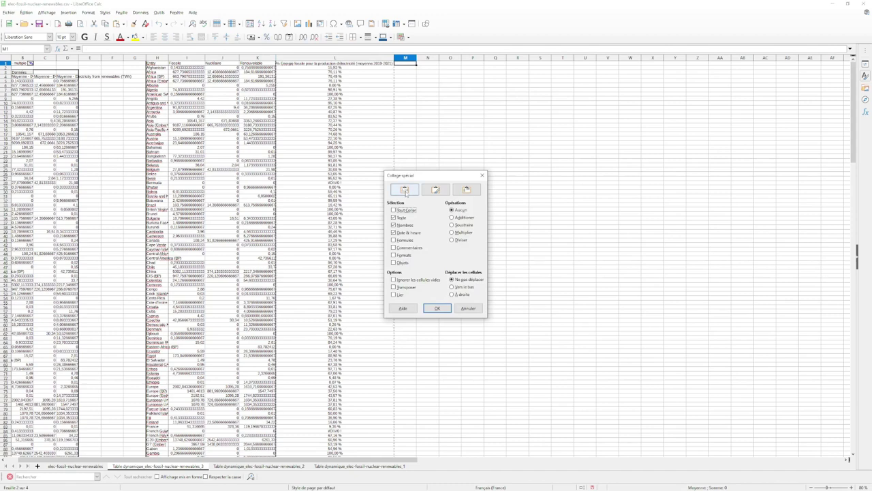
{"action": "left_click", "coordinate": [436, 190]}
{"action": "left_click", "coordinate": [471, 106]}
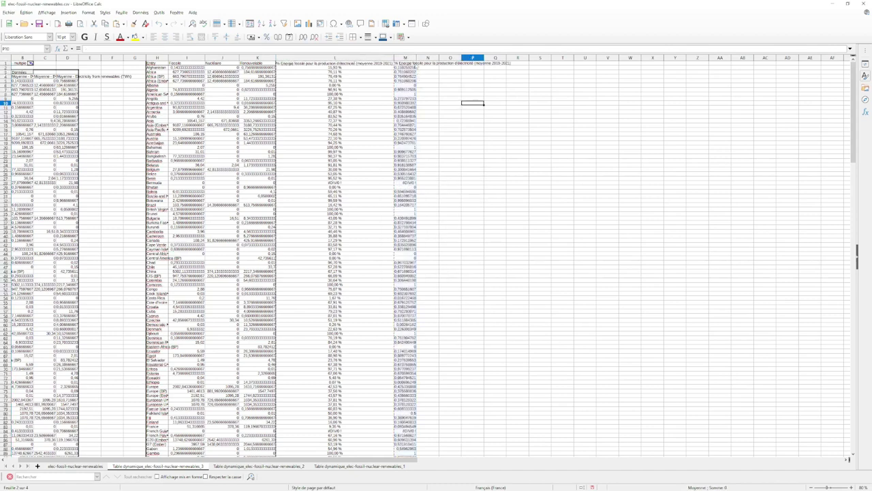
{"action": "double_click", "coordinate": [417, 58]}
{"action": "left_click", "coordinate": [436, 124]}
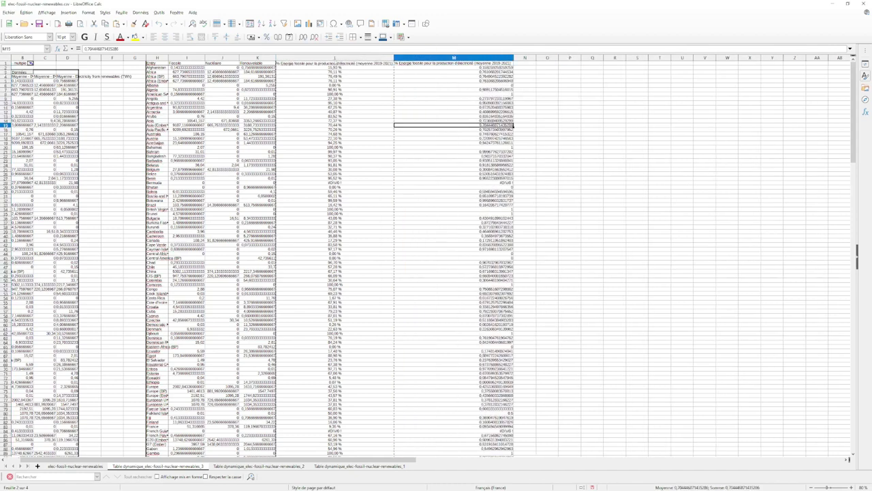
Delete columns I to K holding the Fossile, Nucléaire and Renouvelable figures
{"action": "left_click", "coordinate": [334, 58]}
{"action": "left_click", "coordinate": [257, 57], "text": "shift"}
{"action": "left_click", "coordinate": [334, 99]}
{"action": "left_click_drag", "start_coordinate": [257, 58], "coordinate": [197, 58]}
{"action": "right_click", "coordinate": [197, 58]}
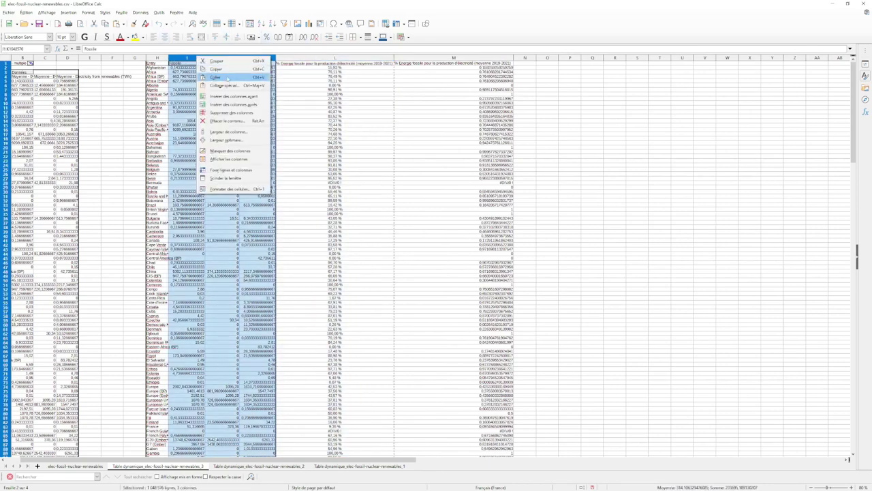
{"action": "left_click", "coordinate": [233, 113]}
{"action": "left_click", "coordinate": [286, 109]}
{"action": "left_click", "coordinate": [239, 73]}
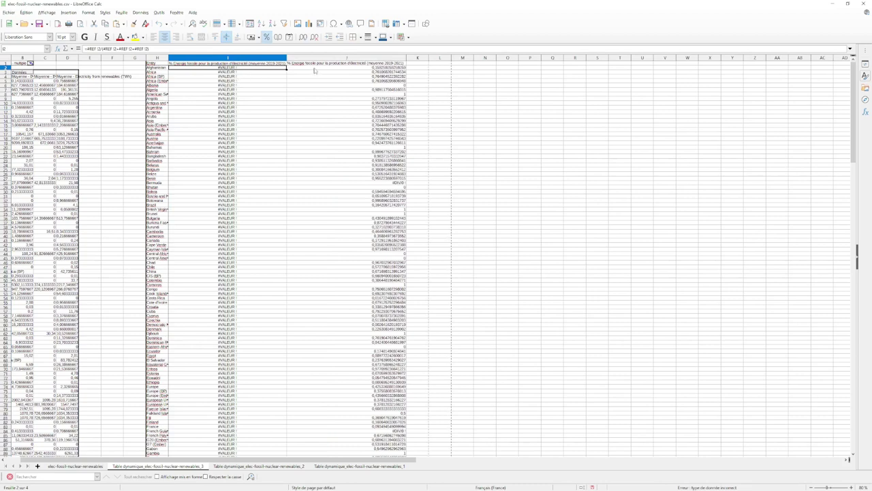
Format the pasted share values in column J as percentages
{"action": "left_click", "coordinate": [300, 67]}
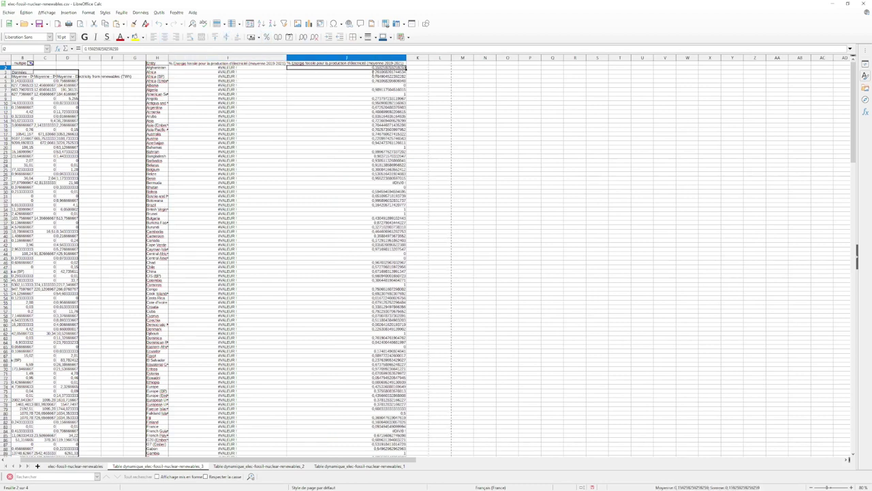
{"action": "left_click", "coordinate": [376, 58]}
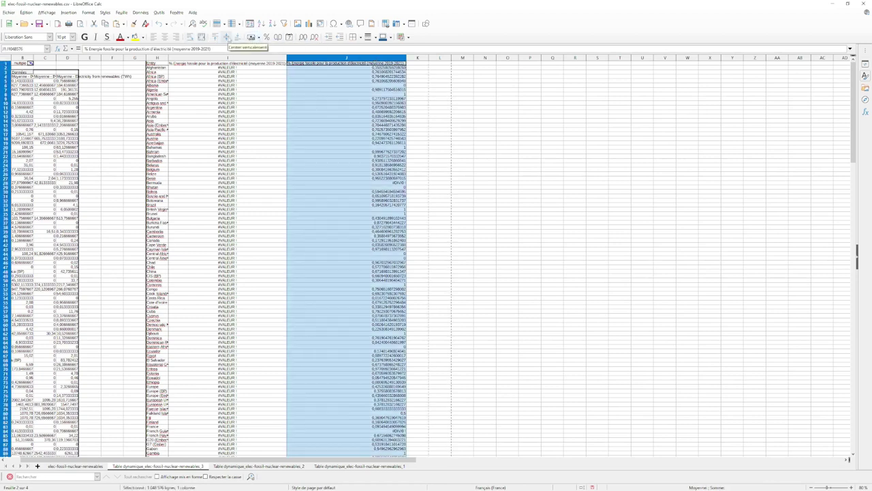
{"action": "left_click", "coordinate": [267, 36]}
Delete column I containing the broken share formulas
{"action": "left_click", "coordinate": [269, 58]}
{"action": "right_click", "coordinate": [269, 58]}
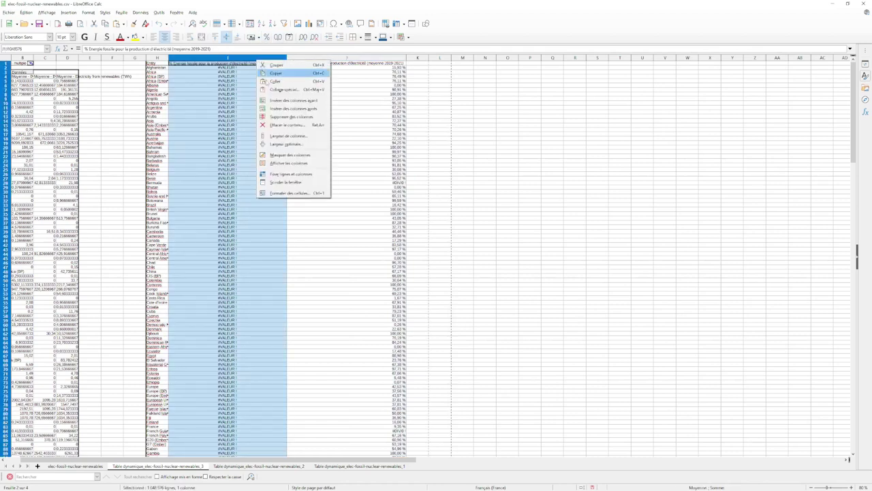
{"action": "left_click", "coordinate": [283, 115]}
Copy columns H and I, paste them into a new Khartis project on the Monde > pays (2016) map, and accept the data preview
{"action": "left_click_drag", "start_coordinate": [158, 58], "coordinate": [228, 58]}
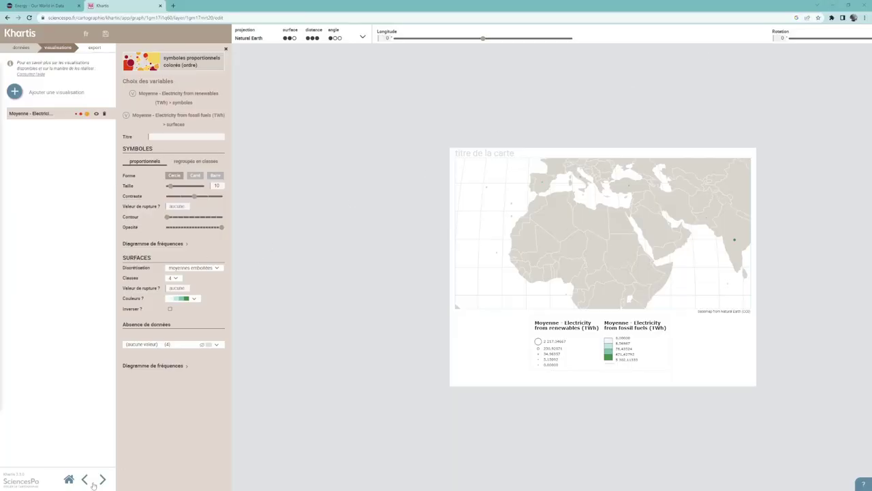
{"action": "left_click", "coordinate": [83, 480]}
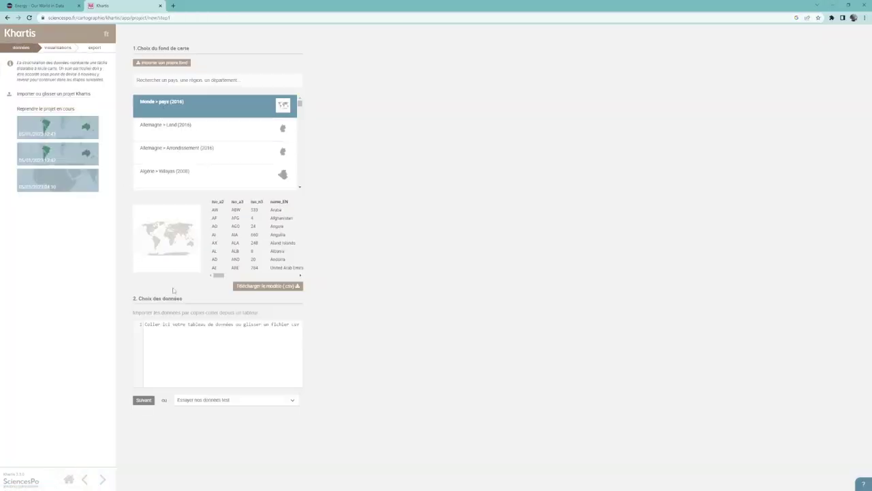
{"action": "key", "text": "ctrl+v"}
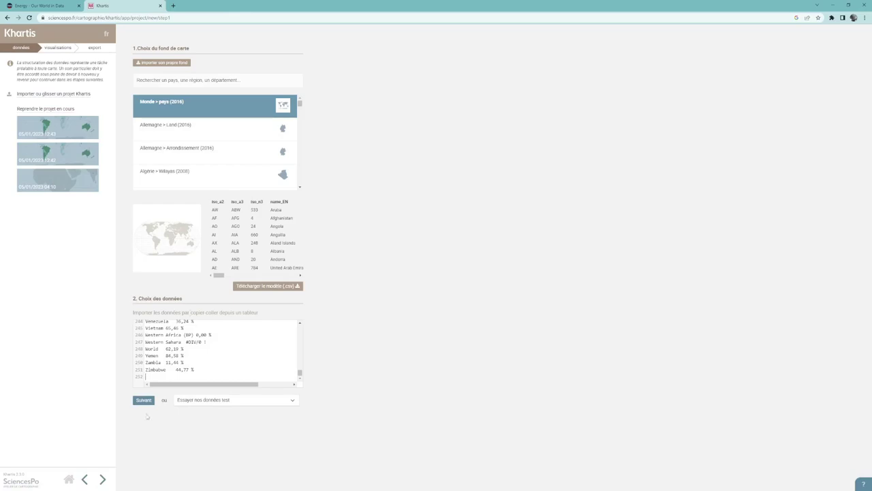
{"action": "left_click", "coordinate": [144, 400]}
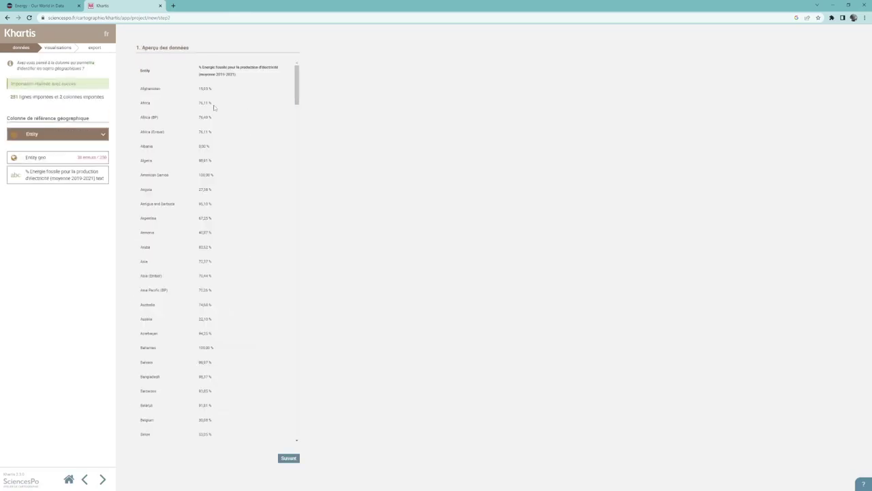
{"action": "left_click", "coordinate": [288, 458]}
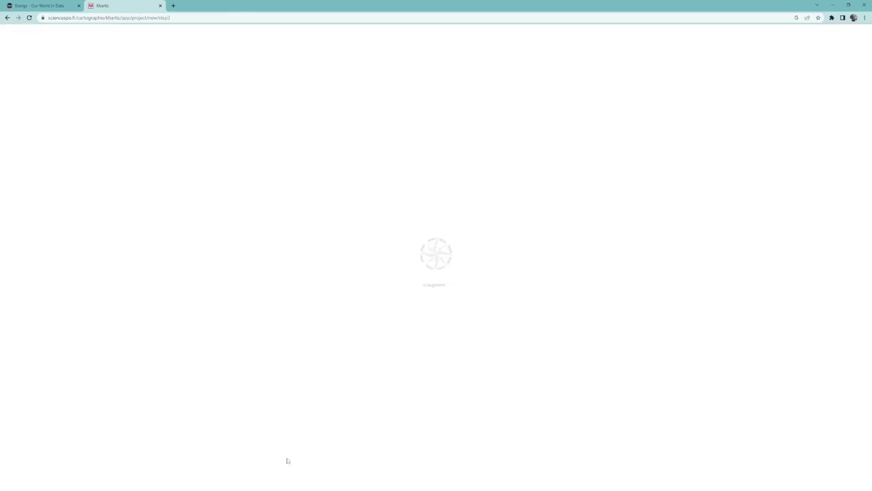
Add a couleurs ordonnées visualisation grouped into classes to the new project
{"action": "left_click", "coordinate": [72, 100]}
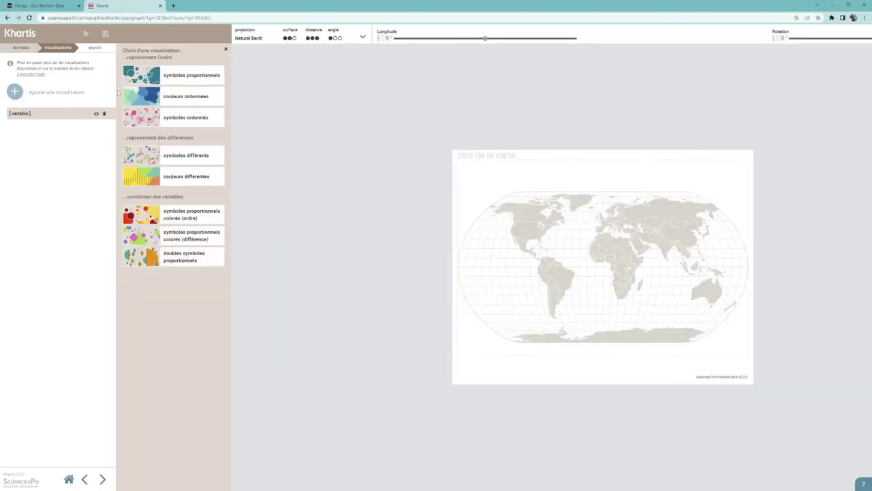
{"action": "left_click", "coordinate": [186, 96]}
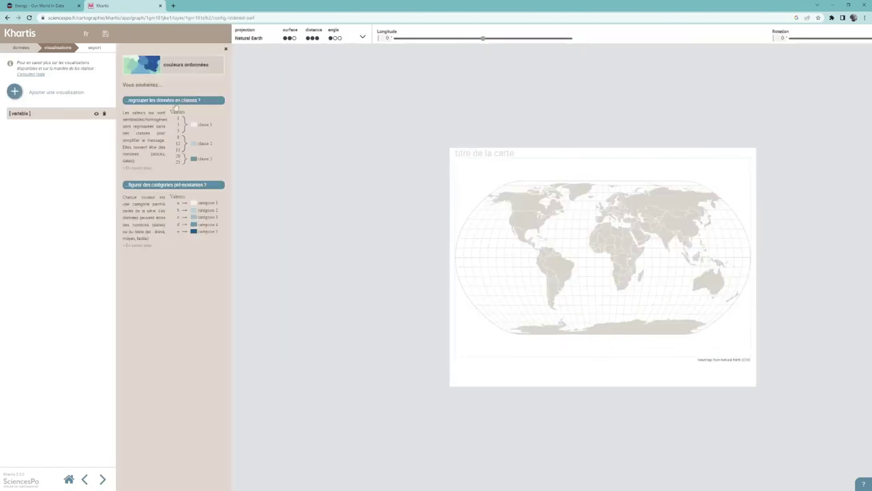
{"action": "left_click", "coordinate": [178, 102]}
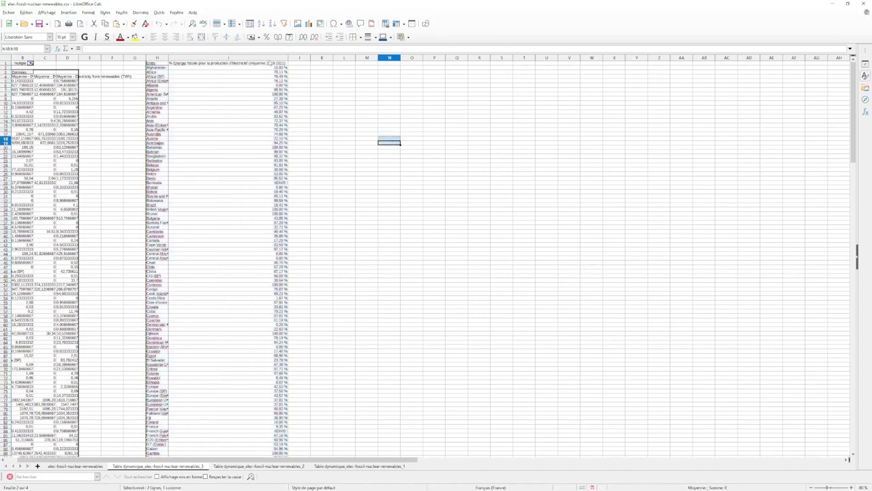
Remove the percent format from column I in the Calc spreadsheet to leave plain decimal numbers
{"action": "left_click", "coordinate": [270, 57]}
{"action": "left_click", "coordinate": [266, 37]}
{"action": "left_click", "coordinate": [341, 94]}
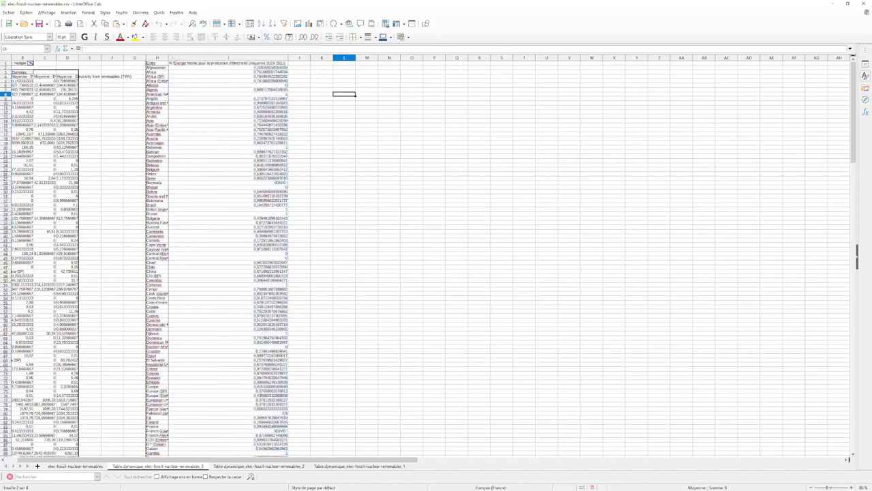
Copy columns H and I and import them into a fresh Khartis project using the Monde > pays (2016) base map
{"action": "left_click", "coordinate": [194, 59]}
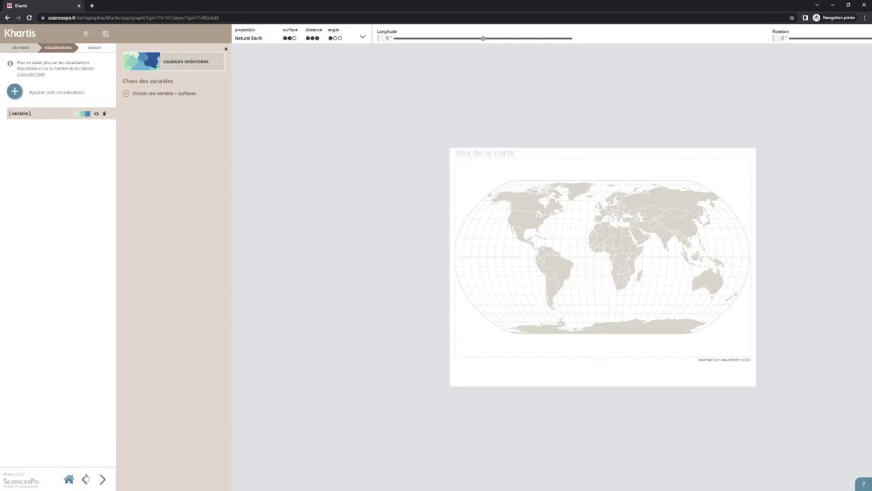
{"action": "left_click", "coordinate": [71, 481]}
{"action": "left_click", "coordinate": [184, 105]}
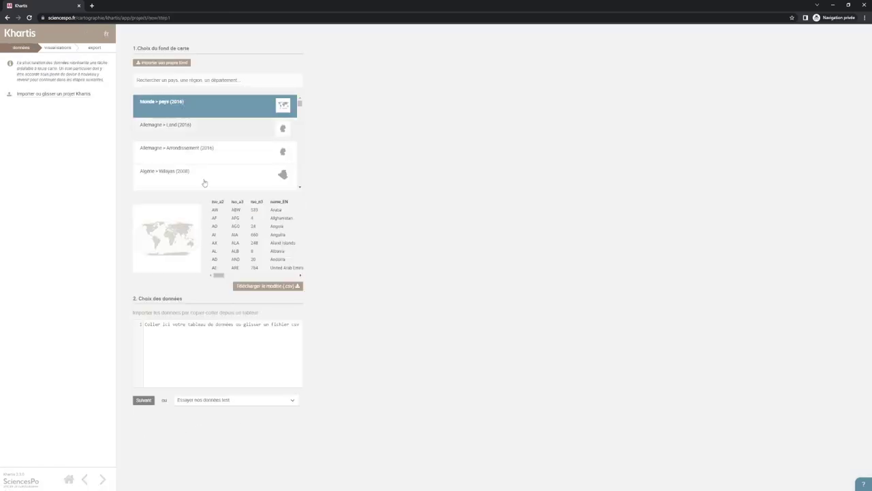
{"action": "left_click", "coordinate": [257, 354]}
{"action": "key", "text": "ctrl+v"}
{"action": "left_click", "coordinate": [144, 401]}
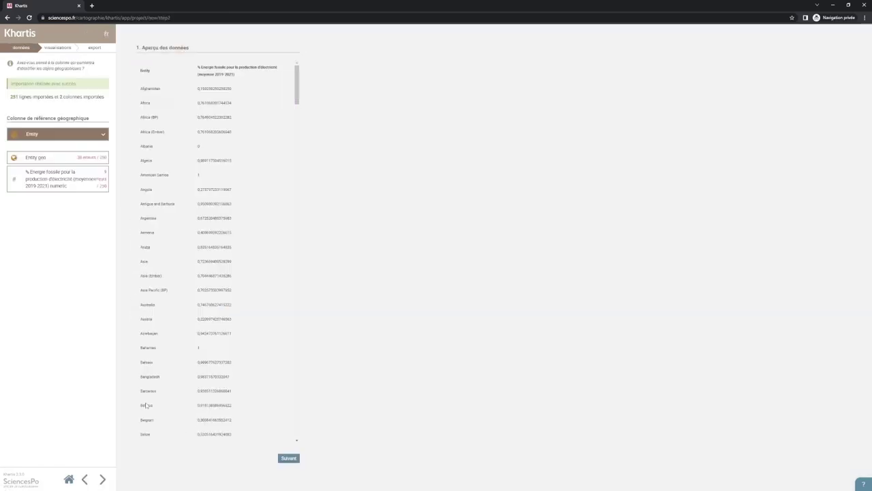
Accept the data preview and add a couleurs ordonnées visualisation grouped into classes, using the % Energie fossile variable for surfaces
{"action": "left_click", "coordinate": [287, 458]}
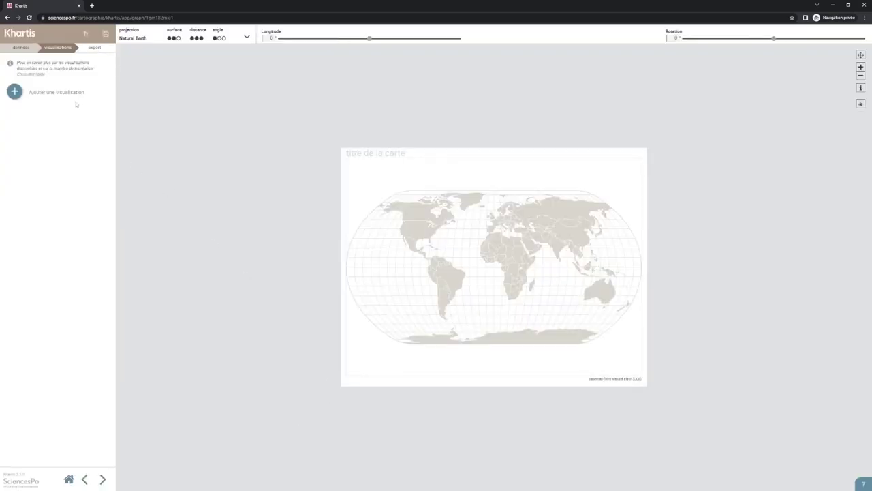
{"action": "left_click", "coordinate": [91, 95]}
{"action": "left_click", "coordinate": [174, 95]}
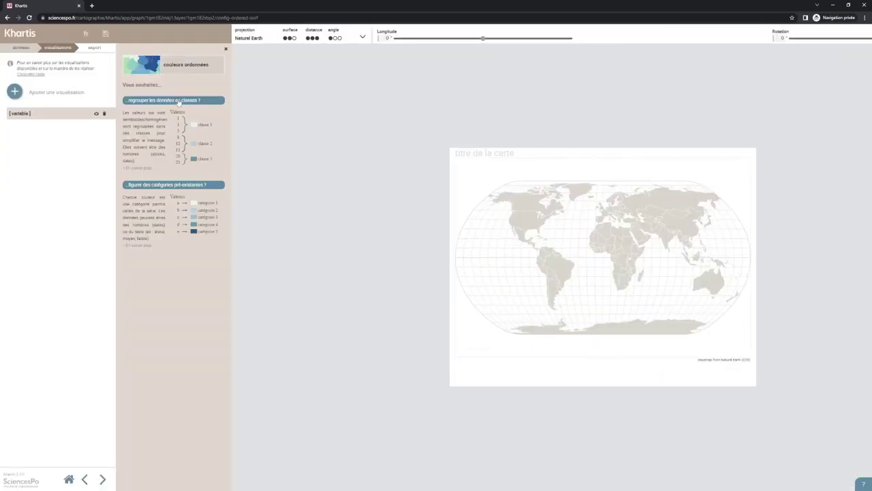
{"action": "left_click", "coordinate": [179, 101]}
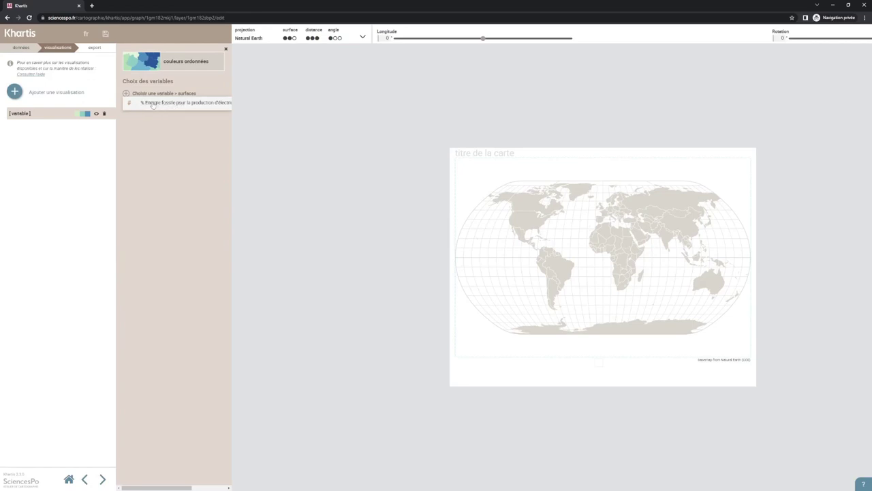
{"action": "left_click", "coordinate": [148, 103]}
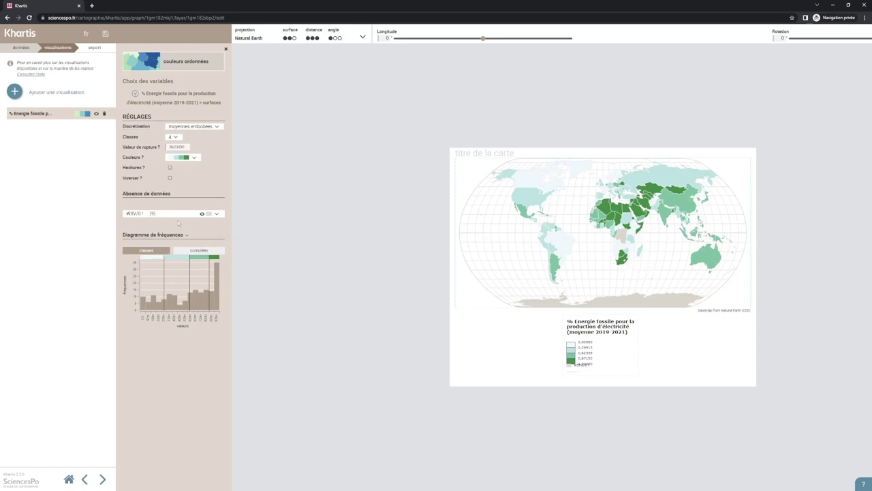
Change the map's colour scheme to the white-to-dark-grey gradient
{"action": "left_click", "coordinate": [195, 159]}
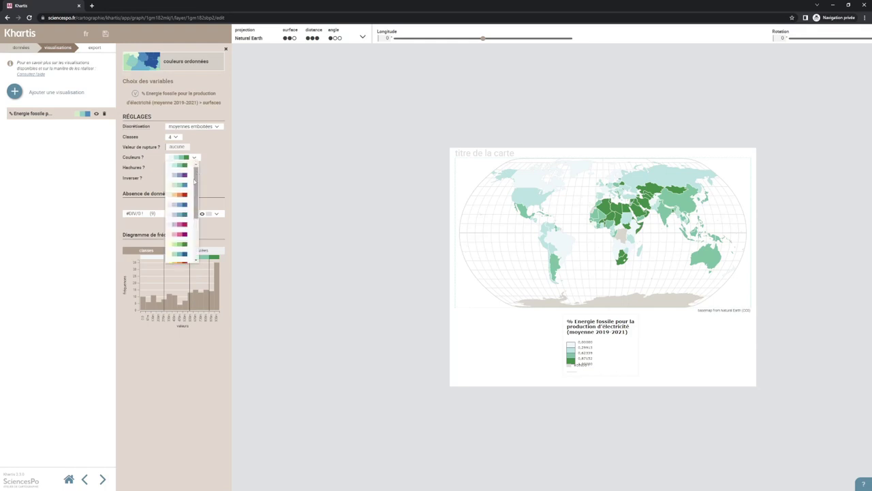
{"action": "left_click_drag", "start_coordinate": [196, 181], "coordinate": [197, 232]}
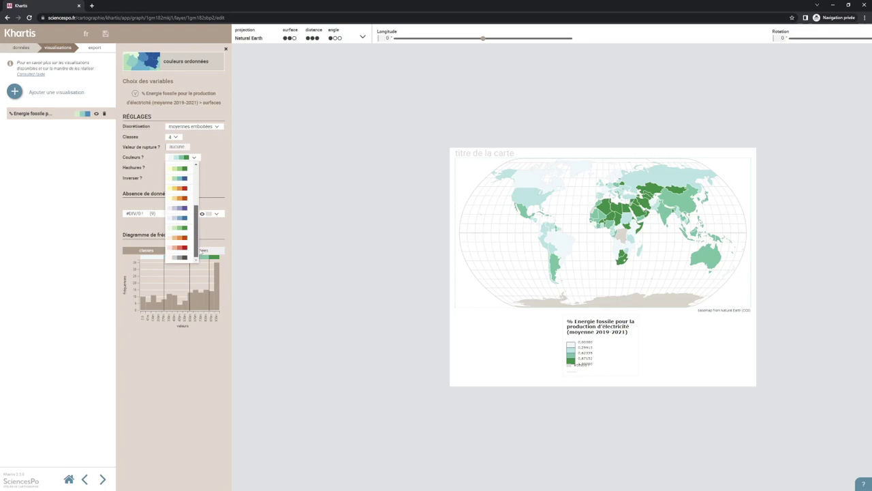
{"action": "left_click", "coordinate": [180, 257]}
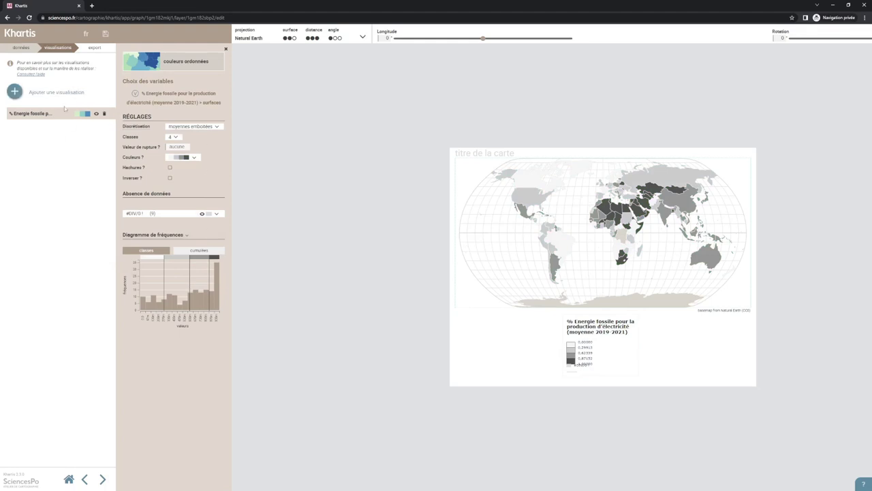
Go to the export stage and begin entering the map title with "Proport"
{"action": "left_click", "coordinate": [96, 49]}
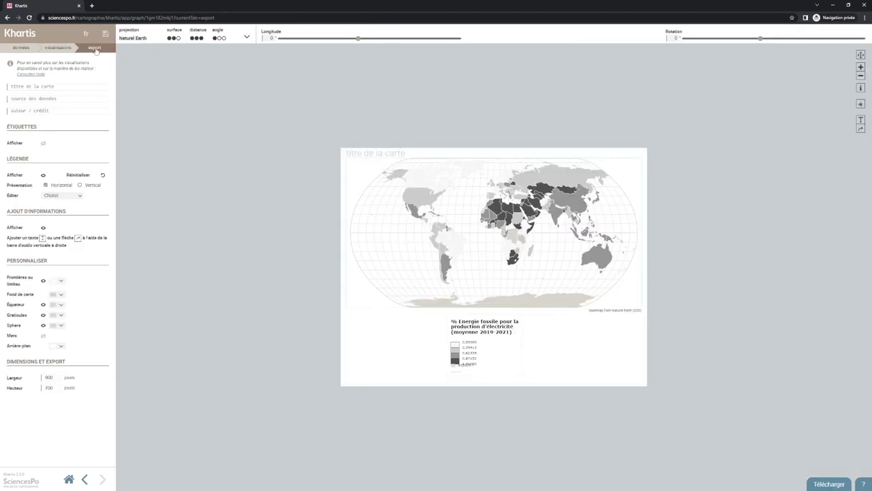
{"action": "left_click", "coordinate": [49, 87]}
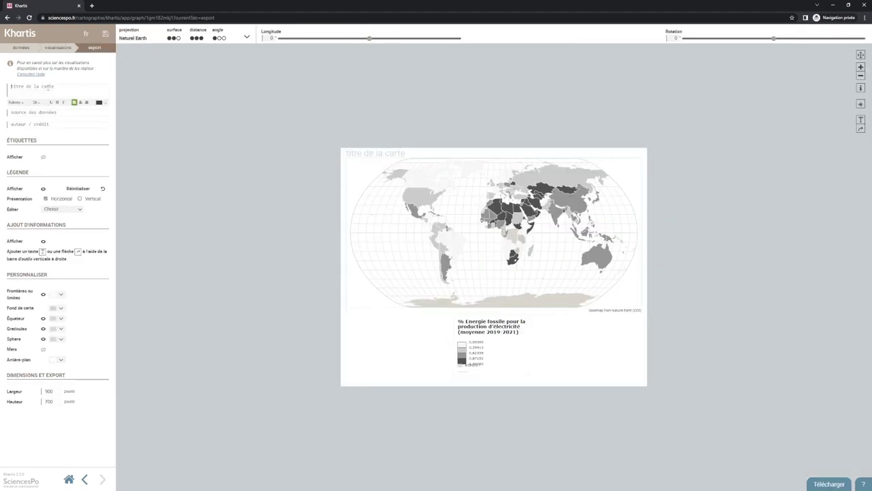
{"action": "type", "text": "Proport"}
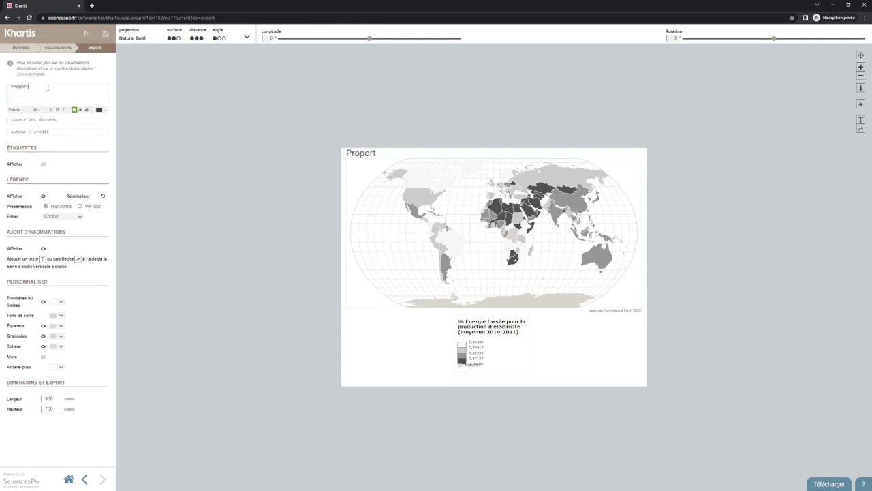